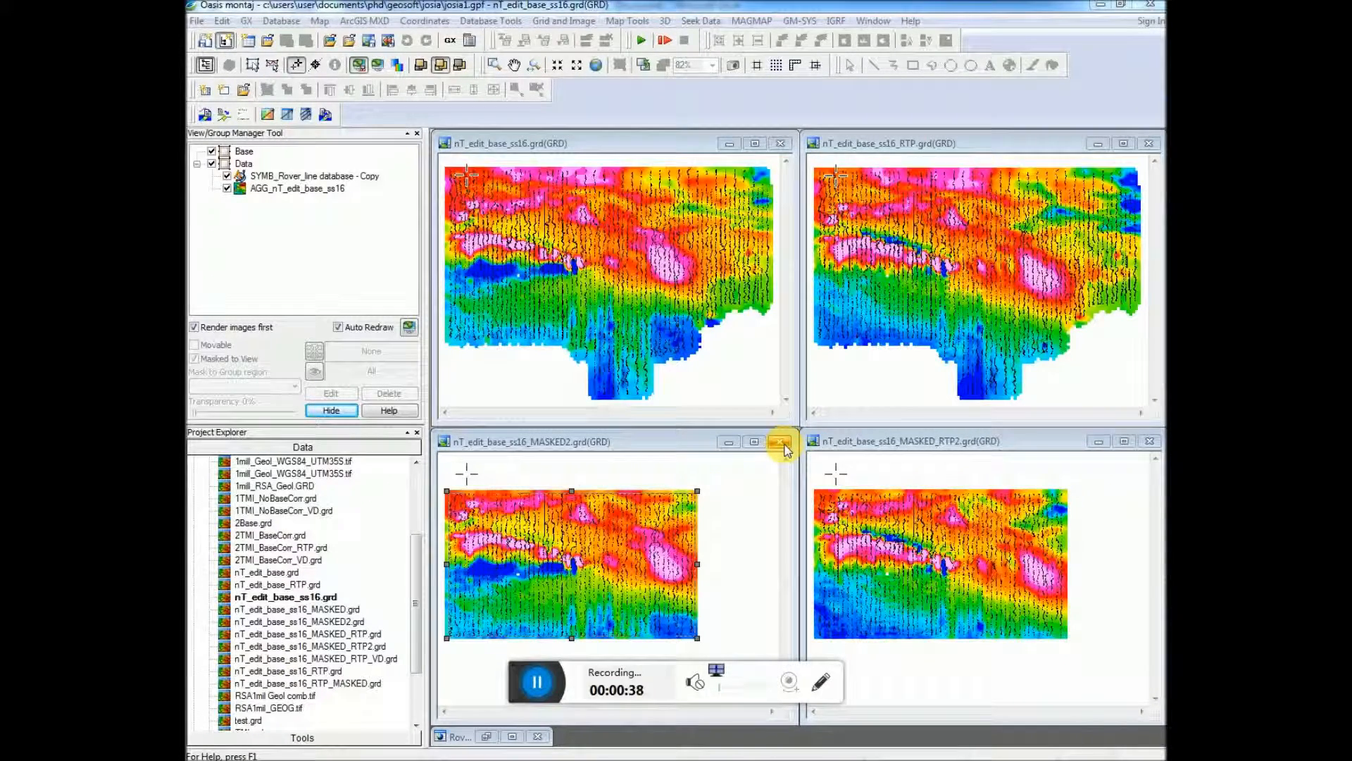
- Close the nT_edit_base_ss16_MASKED2 and nT_edit_base_ss16_MASKED_RTP2 grid windows without saving their map changes
{"action": "left_click", "coordinate": [784, 444]}
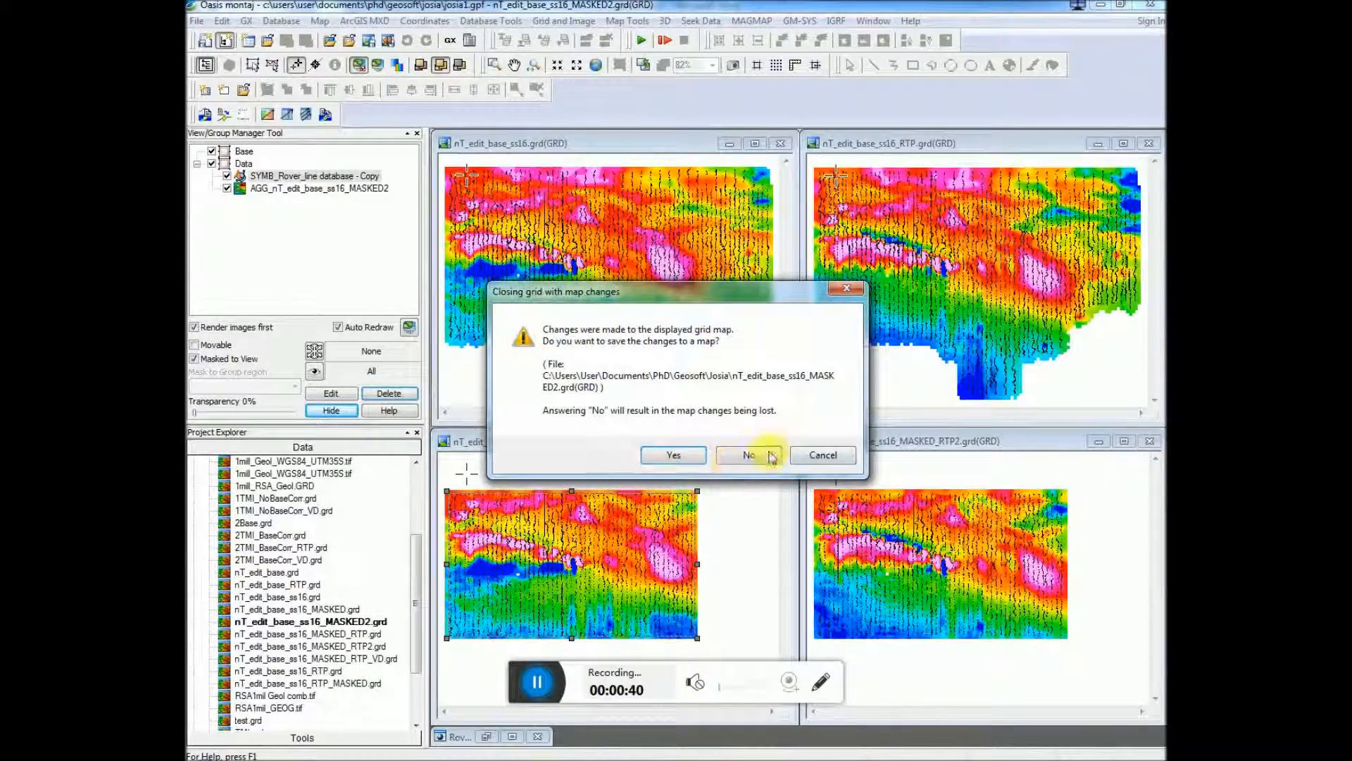
{"action": "left_click", "coordinate": [772, 457]}
{"action": "left_click", "coordinate": [1149, 441]}
{"action": "left_click", "coordinate": [749, 457]}
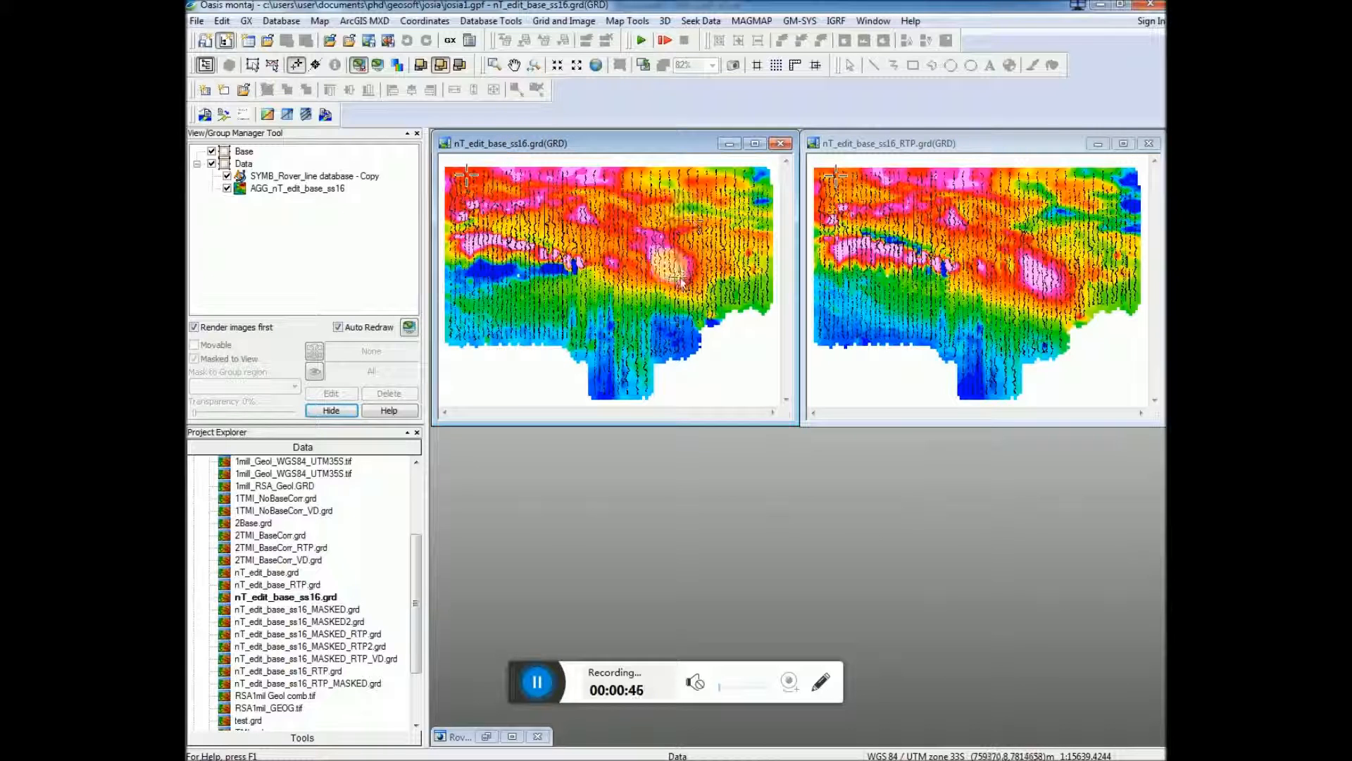
- Examine the lower-left edge of the nT_edit_base_ss16_RTP grid up close, and return to the full map
{"action": "left_click", "coordinate": [973, 148]}
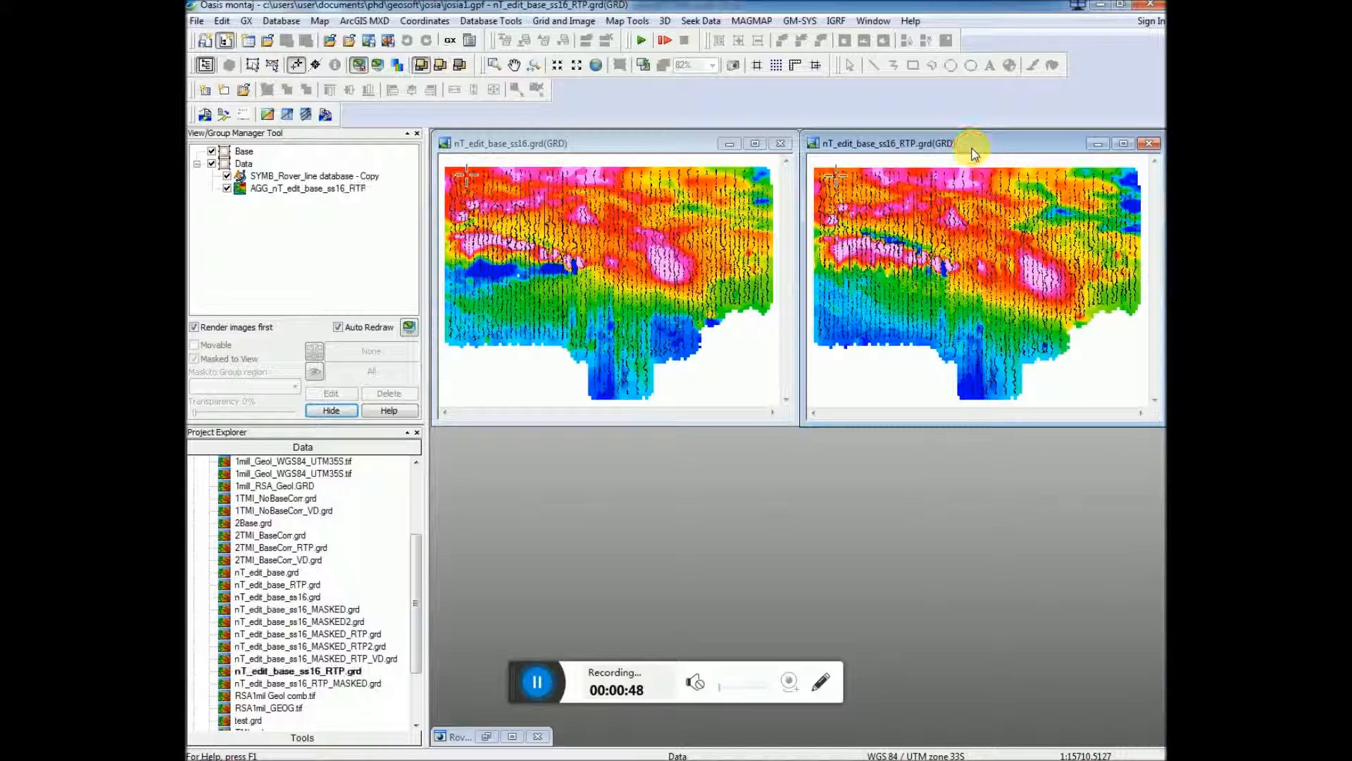
{"action": "left_click", "coordinate": [496, 64]}
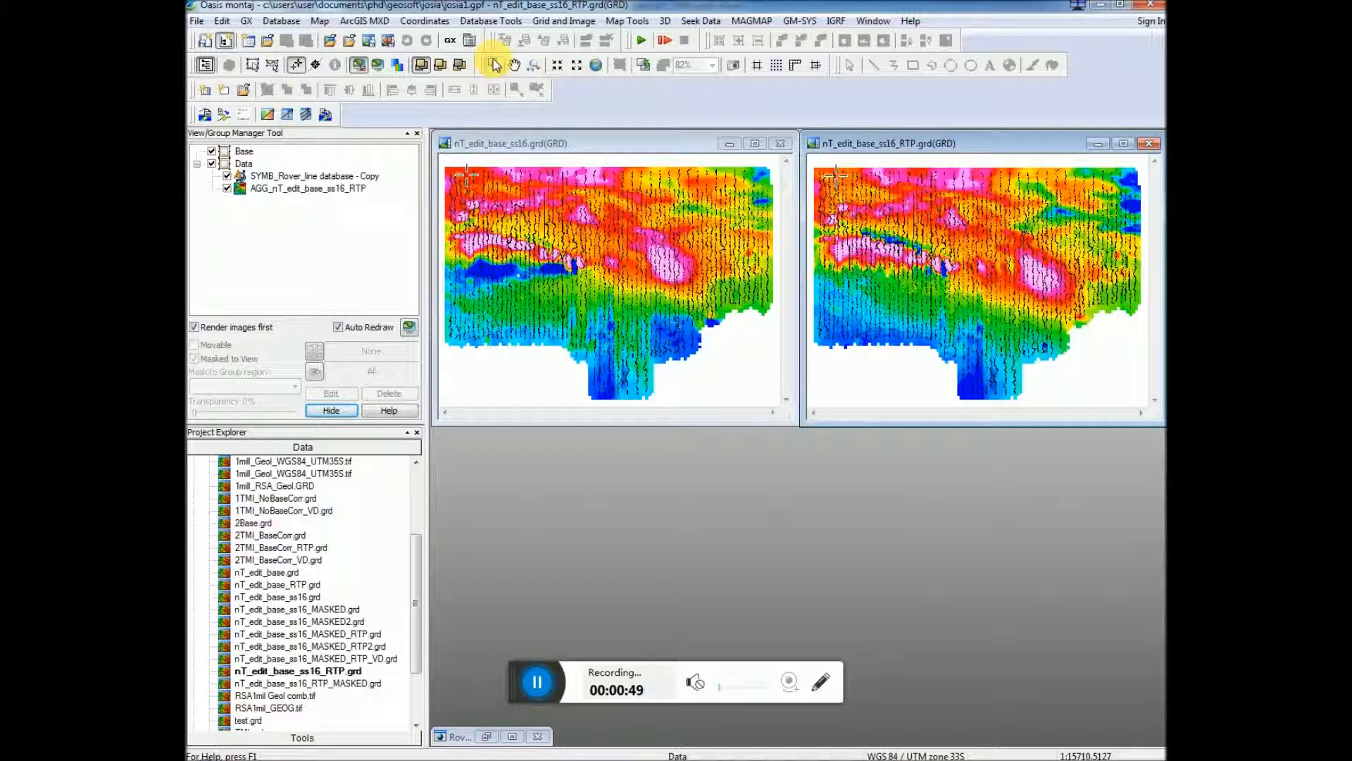
{"action": "left_click_drag", "start_coordinate": [860, 291], "coordinate": [961, 371]}
{"action": "left_click", "coordinate": [920, 340]}
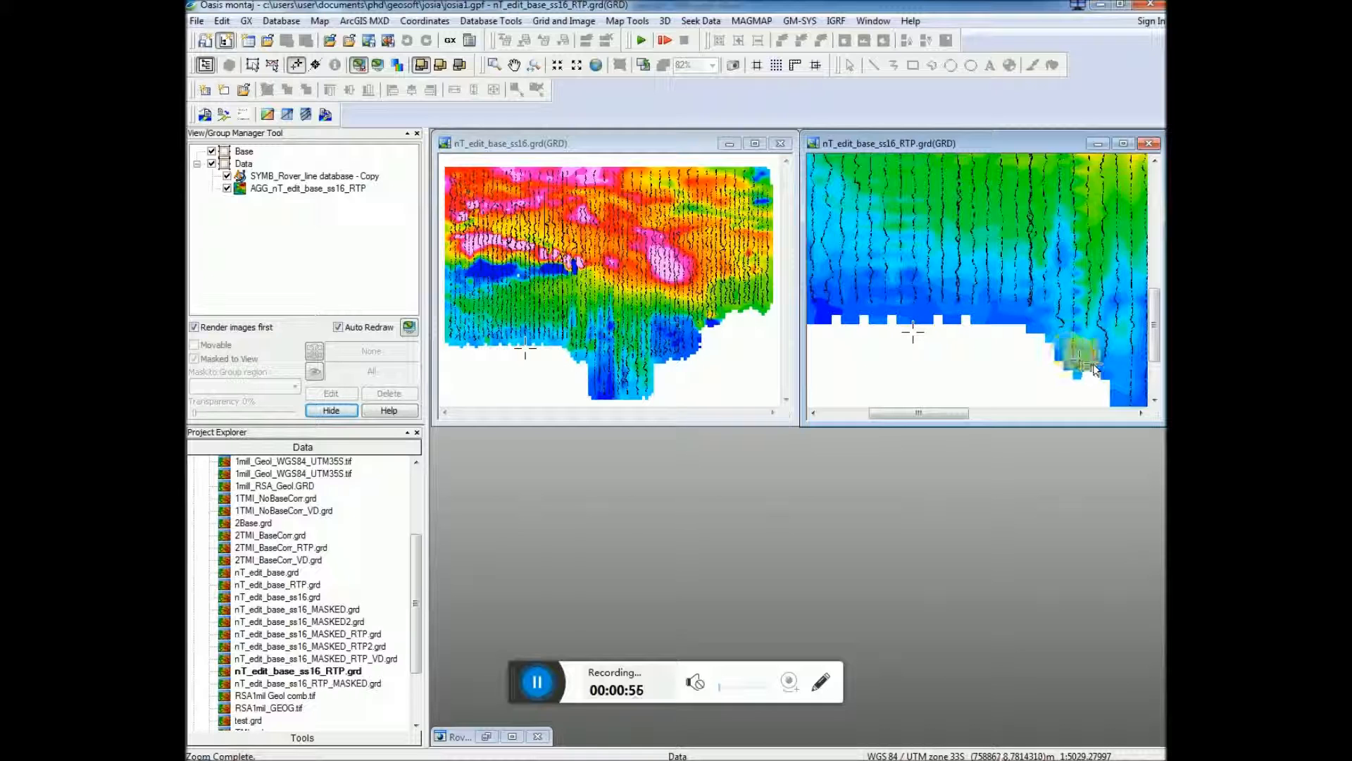
{"action": "right_click", "coordinate": [899, 292]}
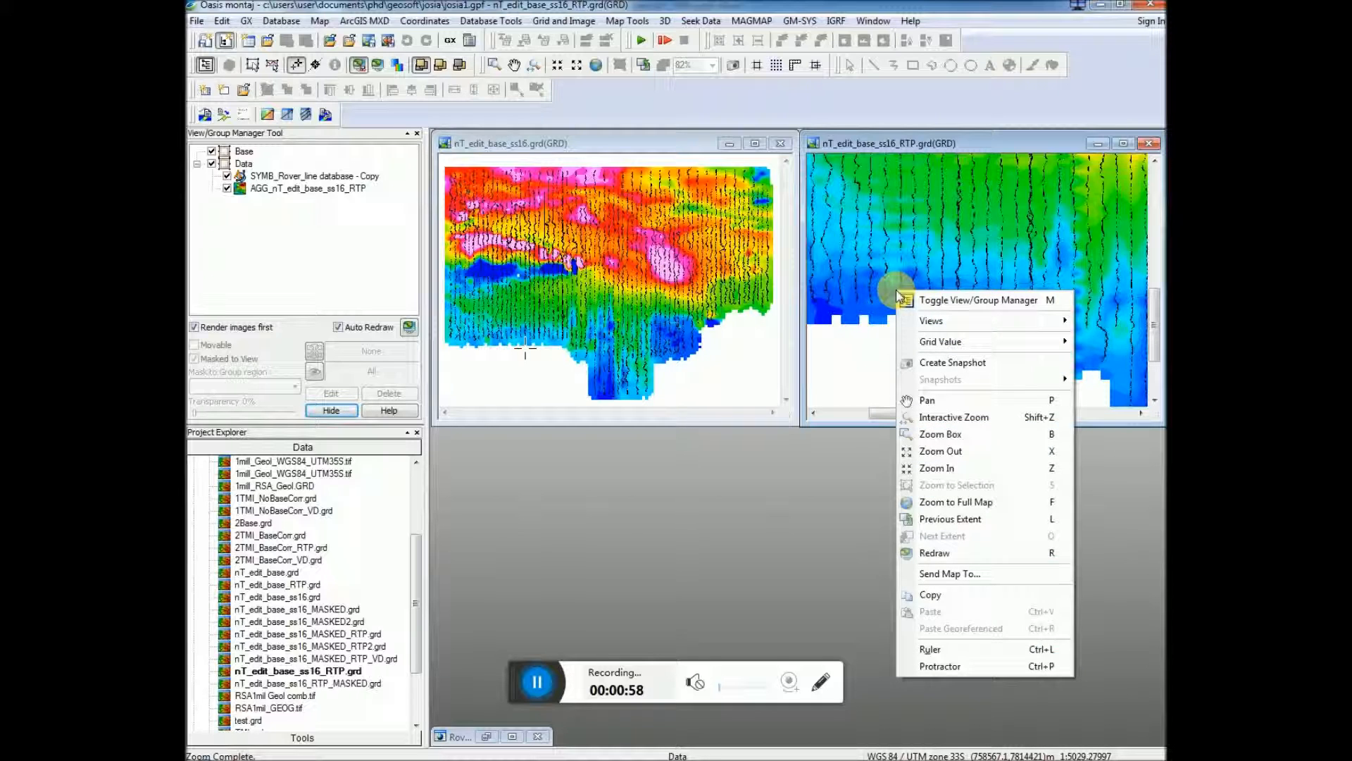
{"action": "left_click", "coordinate": [865, 143]}
{"action": "left_click", "coordinate": [598, 65]}
- Open Rover_line database.gdb, enlarge its data table over the profile area, and select the nT_edit_base channel
{"action": "left_click_drag", "start_coordinate": [414, 583], "coordinate": [420, 485]}
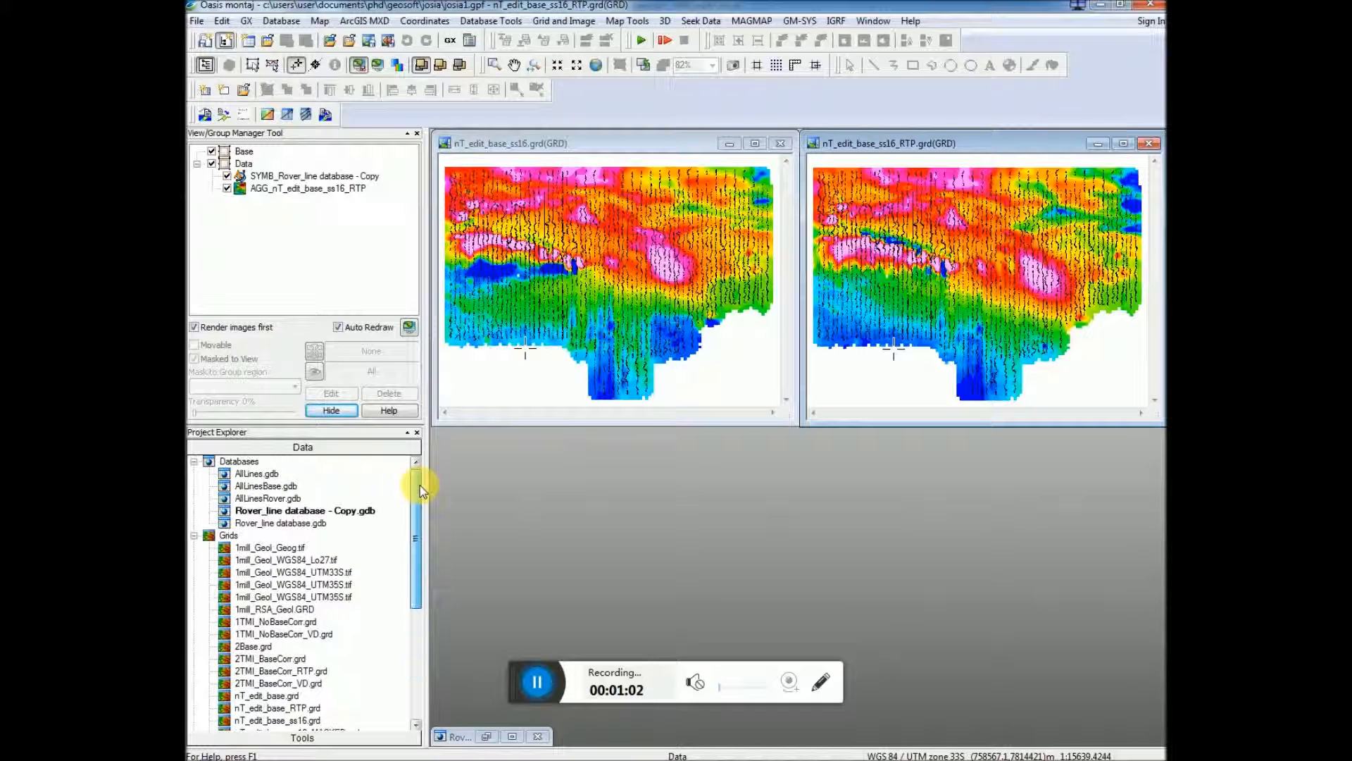
{"action": "left_click", "coordinate": [292, 525]}
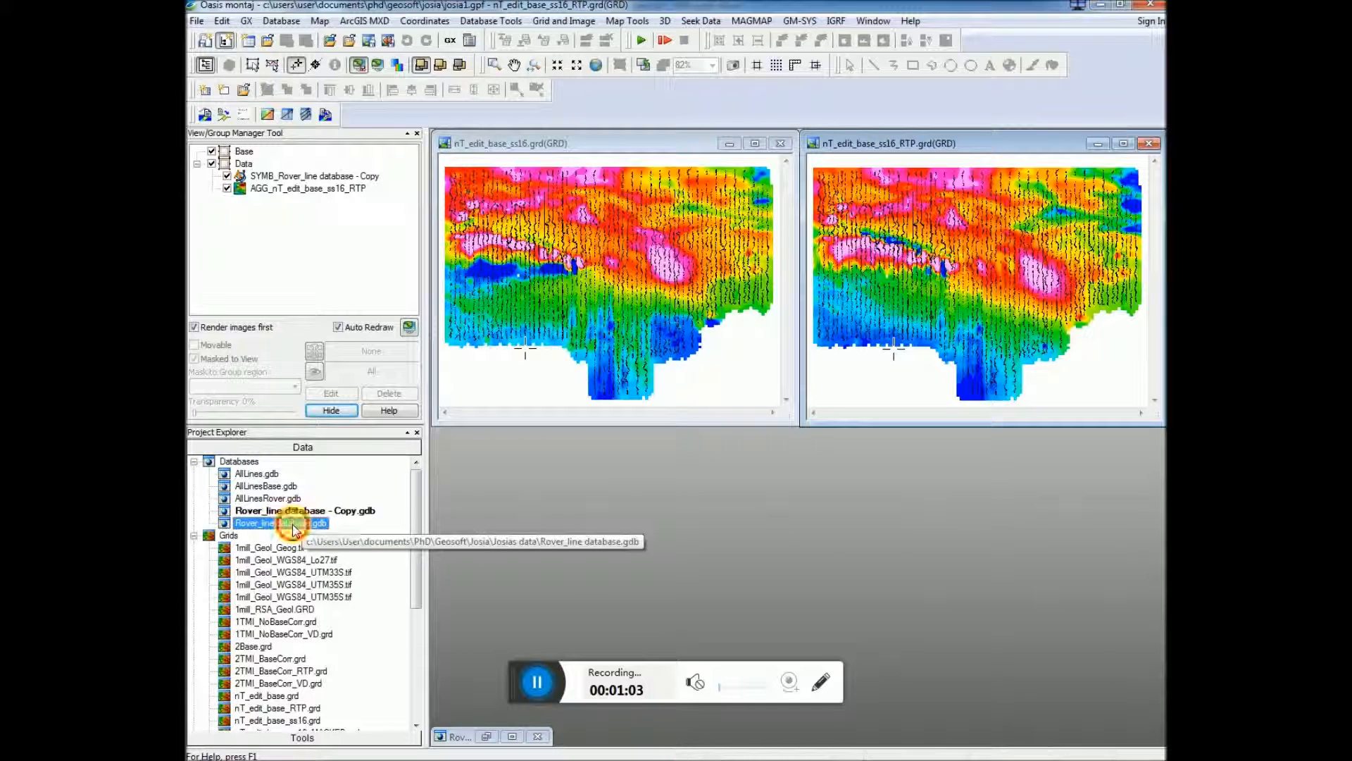
{"action": "double_click", "coordinate": [293, 525]}
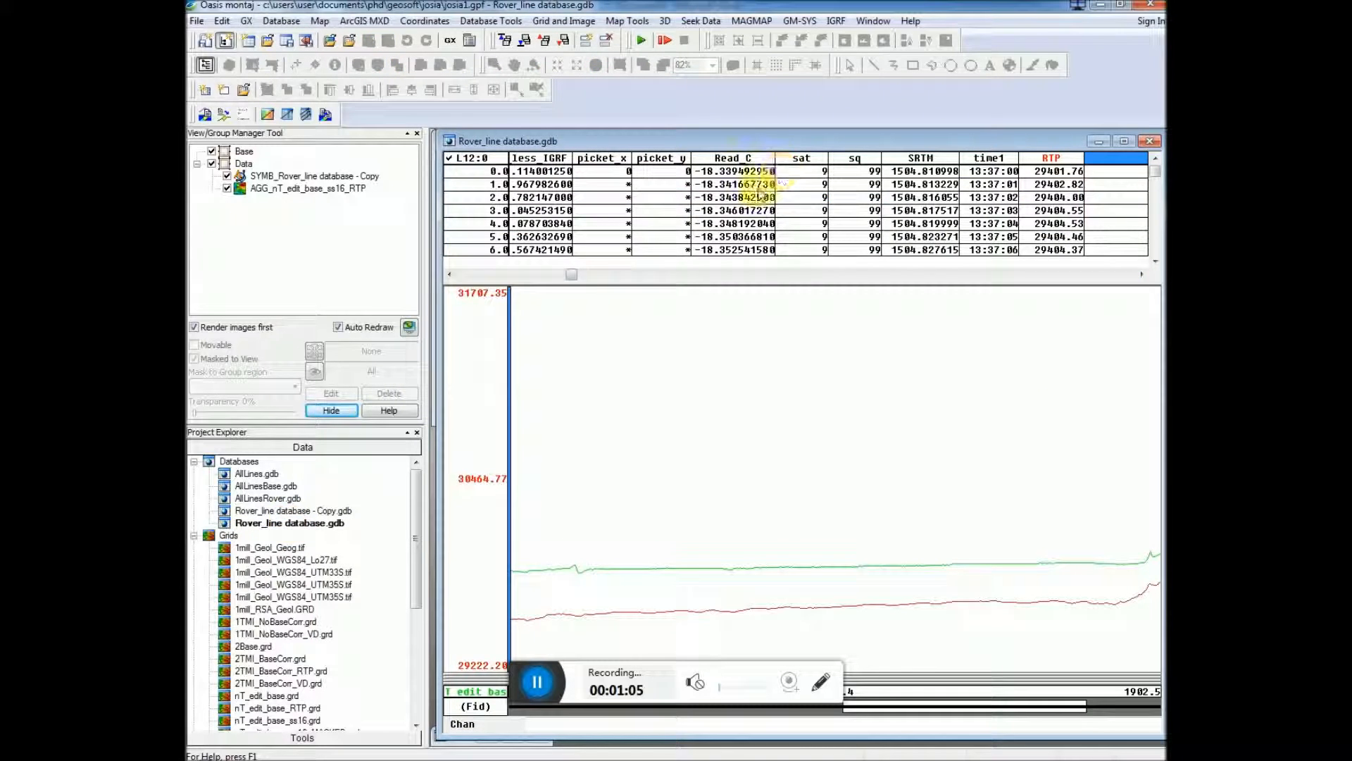
{"action": "left_click_drag", "start_coordinate": [584, 295], "coordinate": [537, 661]}
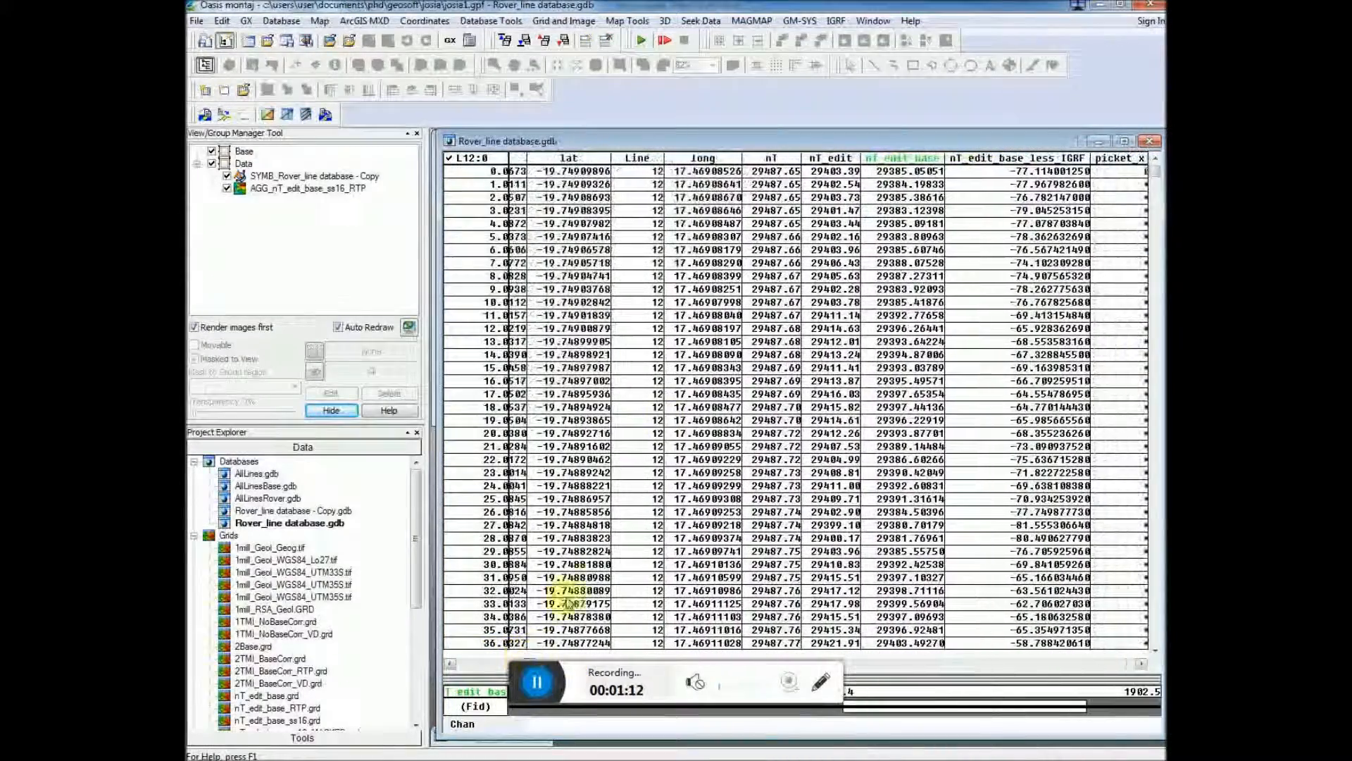
{"action": "left_click", "coordinate": [911, 161]}
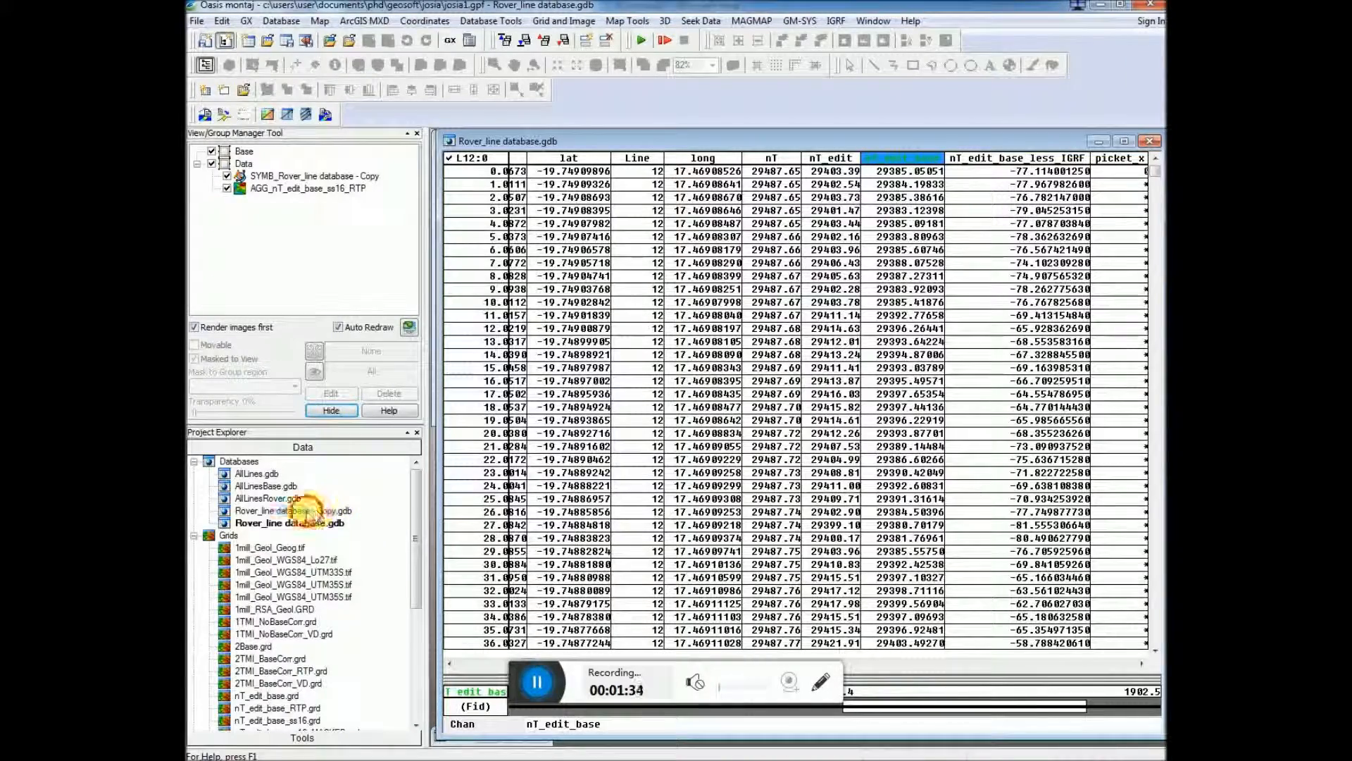
- Delete the Rover_line database - Copy.gdb file from the project and confirm the deletion
{"action": "left_click", "coordinate": [313, 512]}
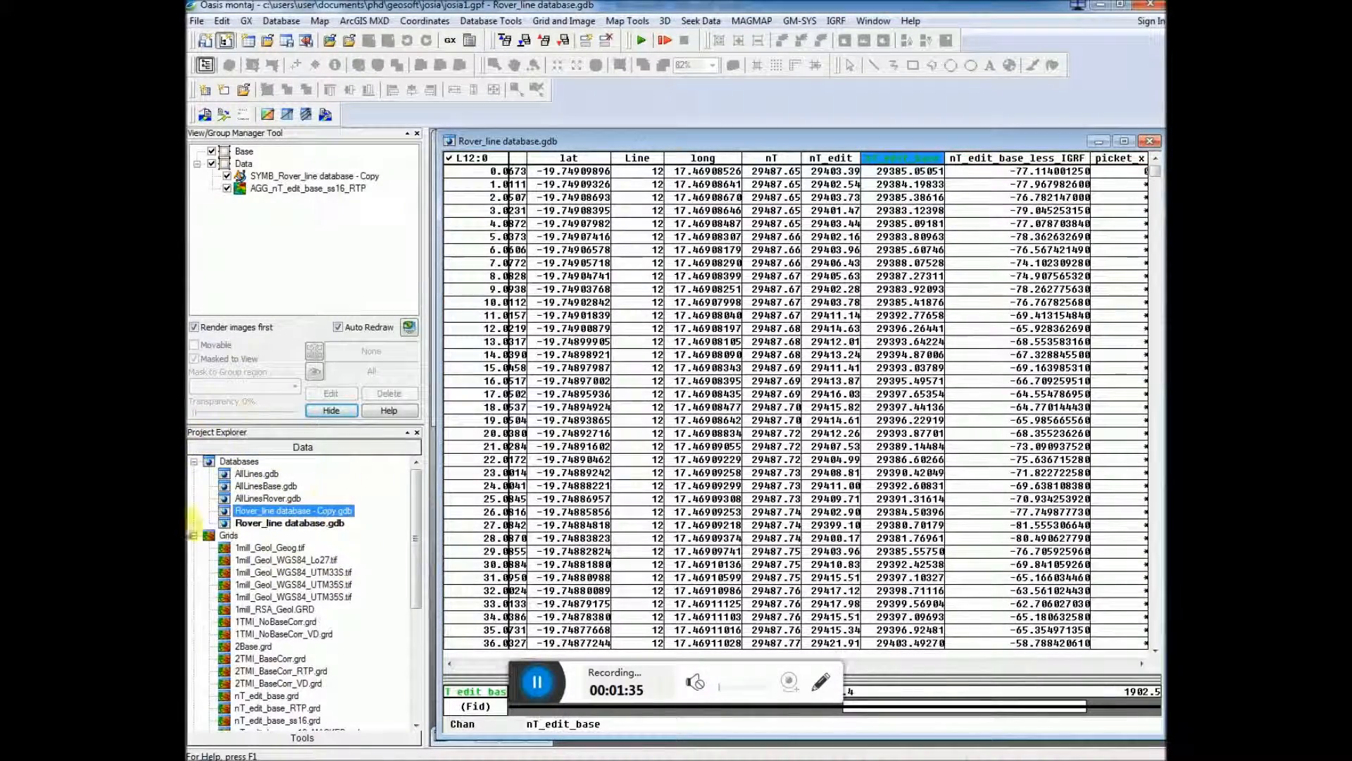
{"action": "right_click", "coordinate": [312, 512]}
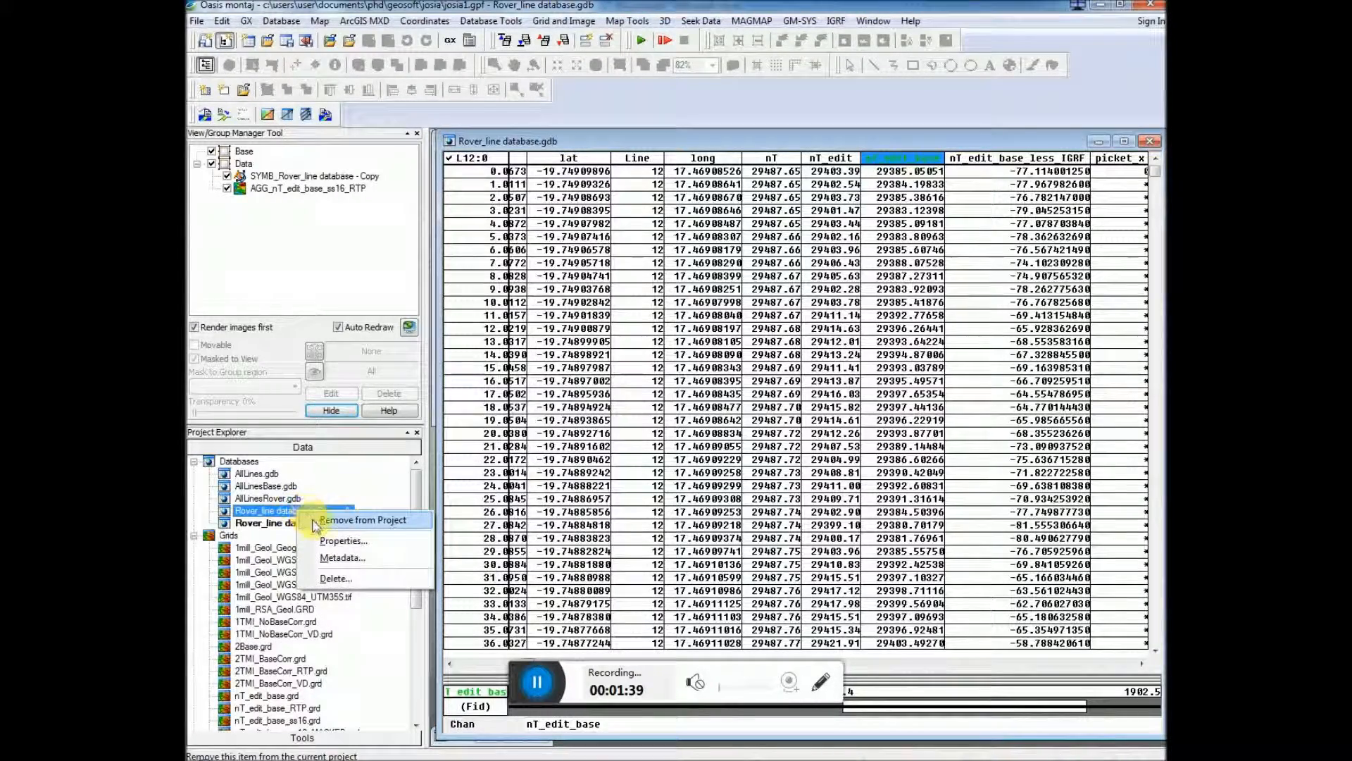
{"action": "left_click", "coordinate": [336, 578]}
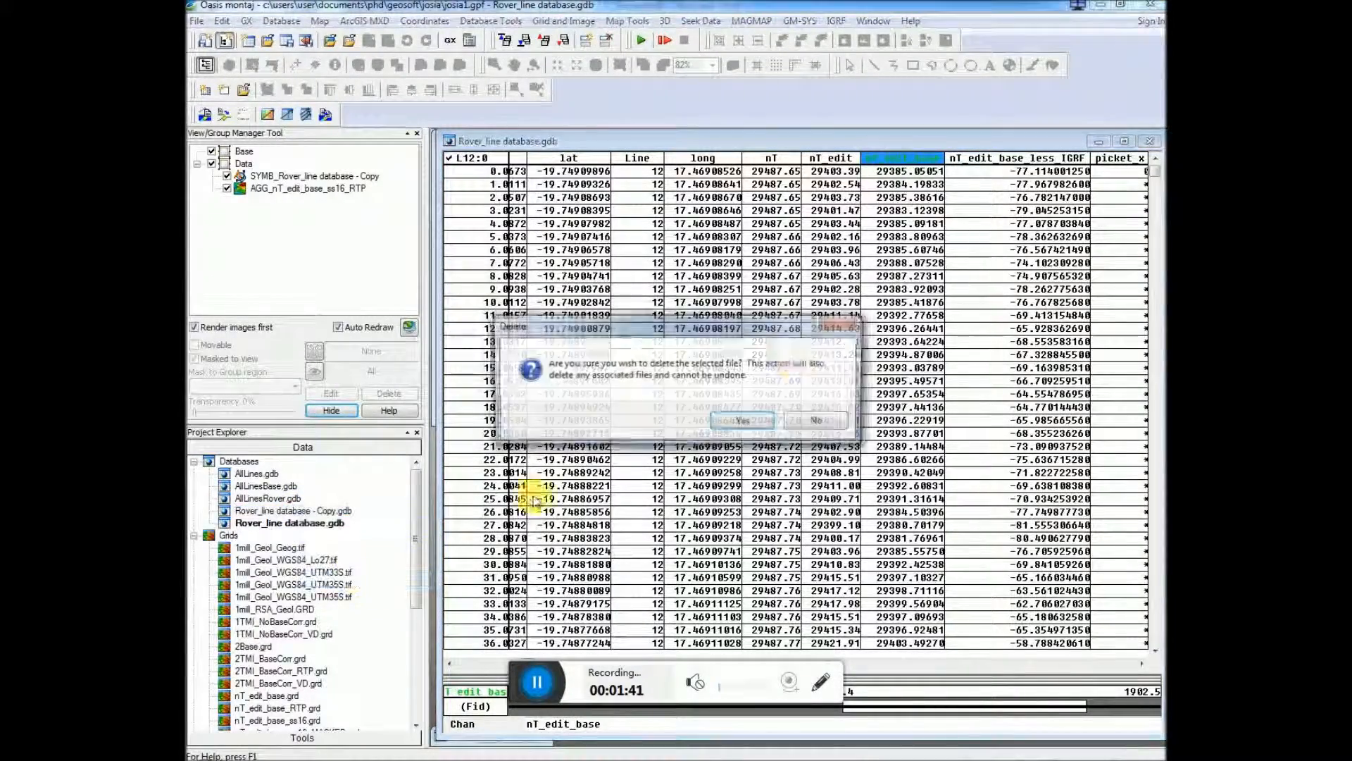
{"action": "left_click", "coordinate": [740, 422]}
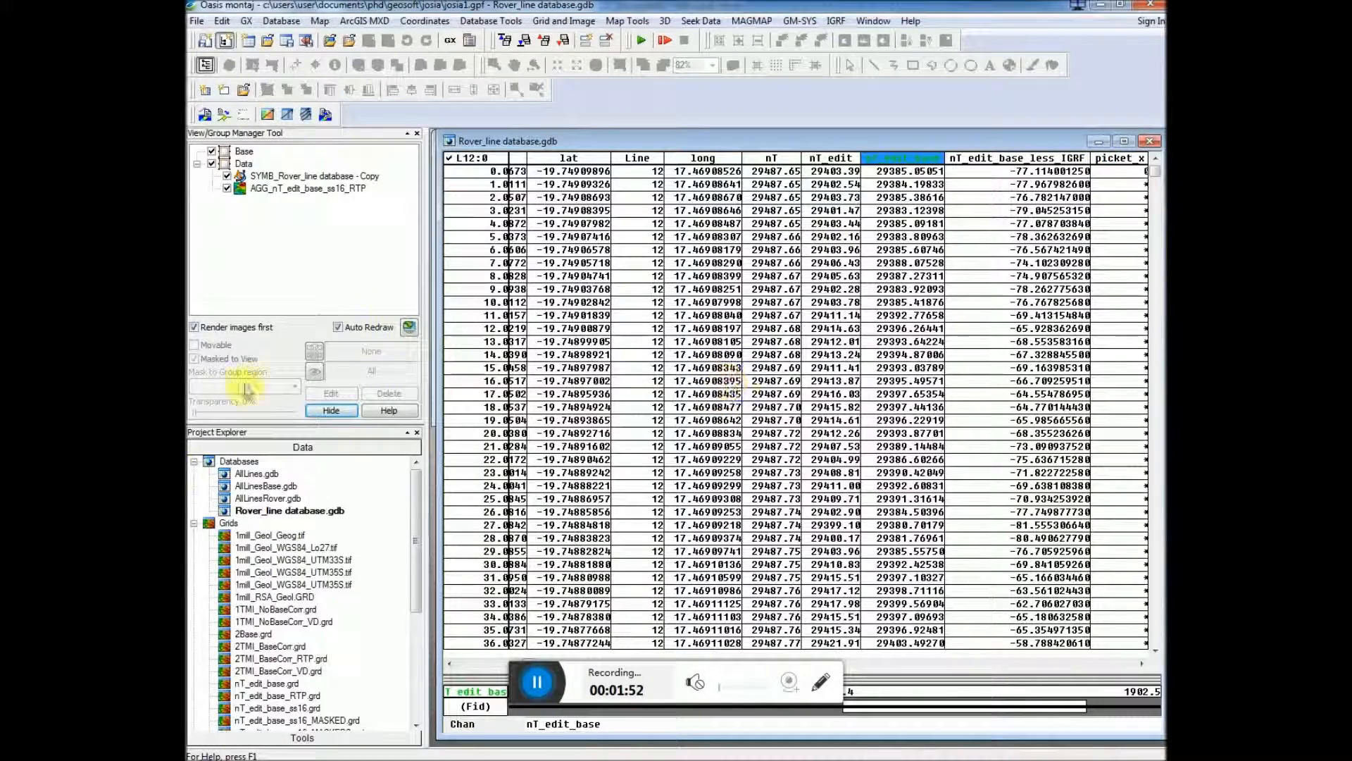
{"action": "left_click", "coordinate": [514, 23]}
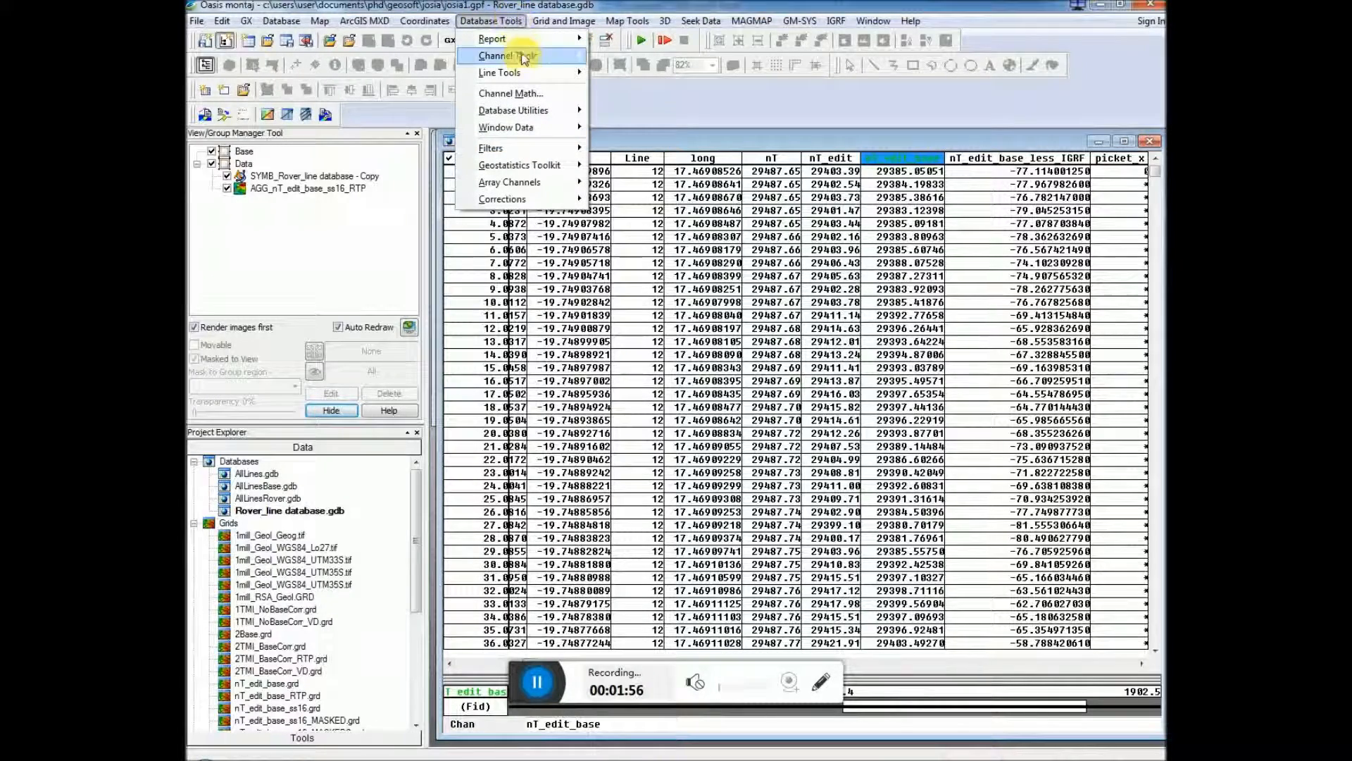
{"action": "mouse_move", "coordinate": [527, 75]}
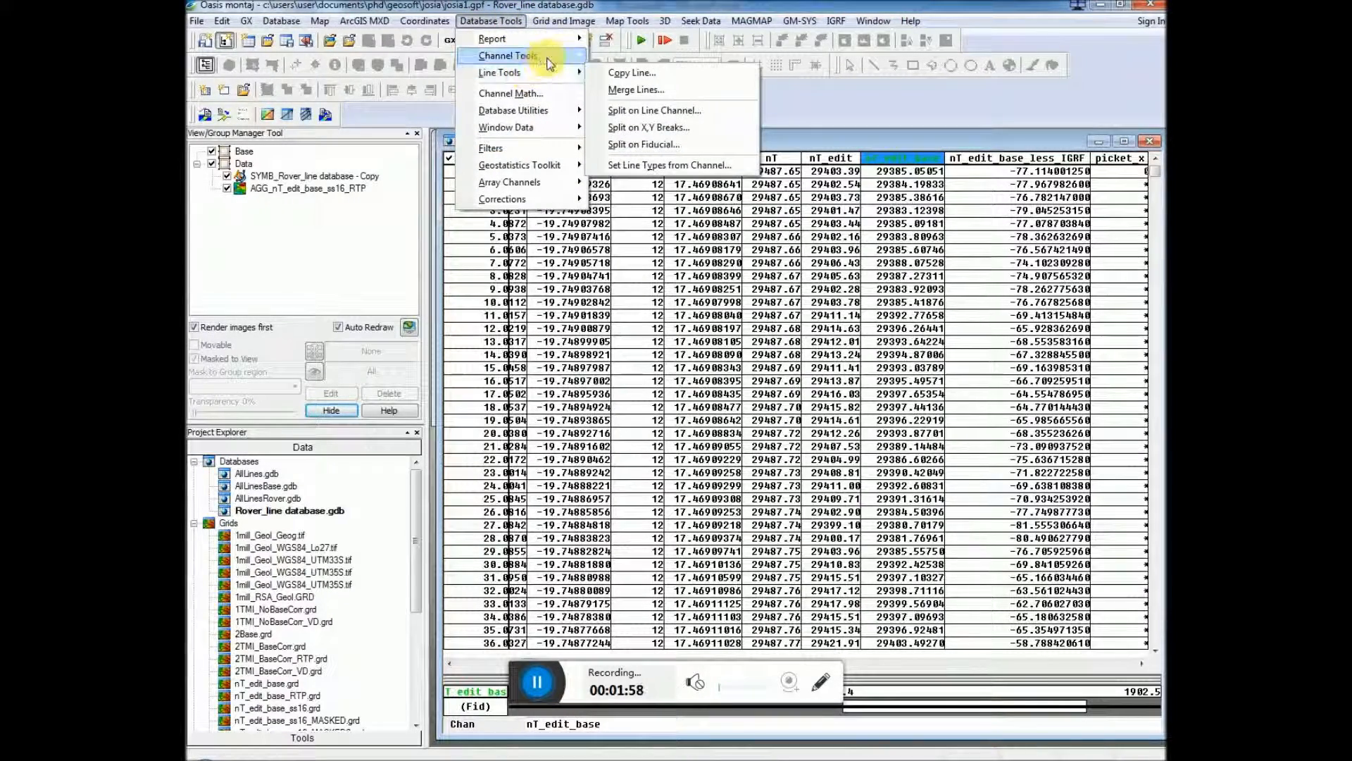
{"action": "mouse_move", "coordinate": [552, 56]}
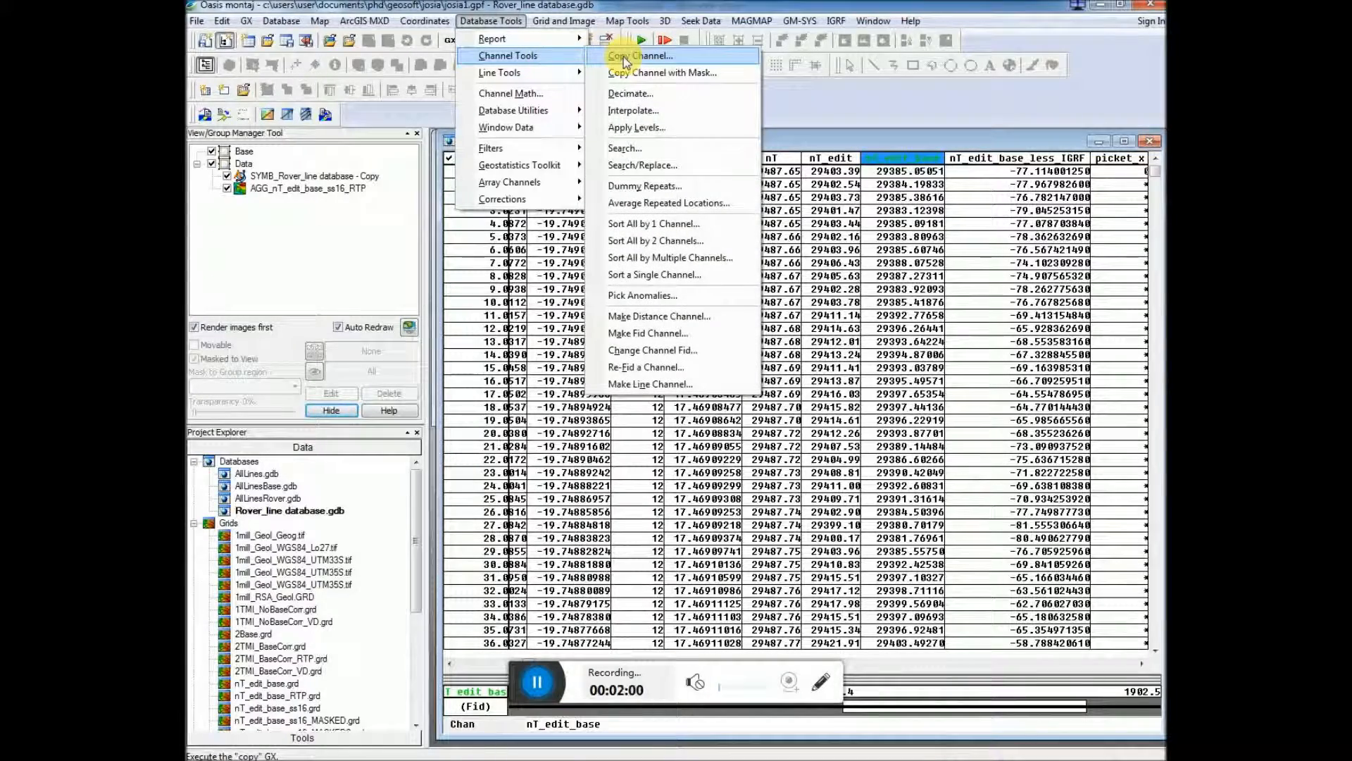
{"action": "mouse_move", "coordinate": [558, 121]}
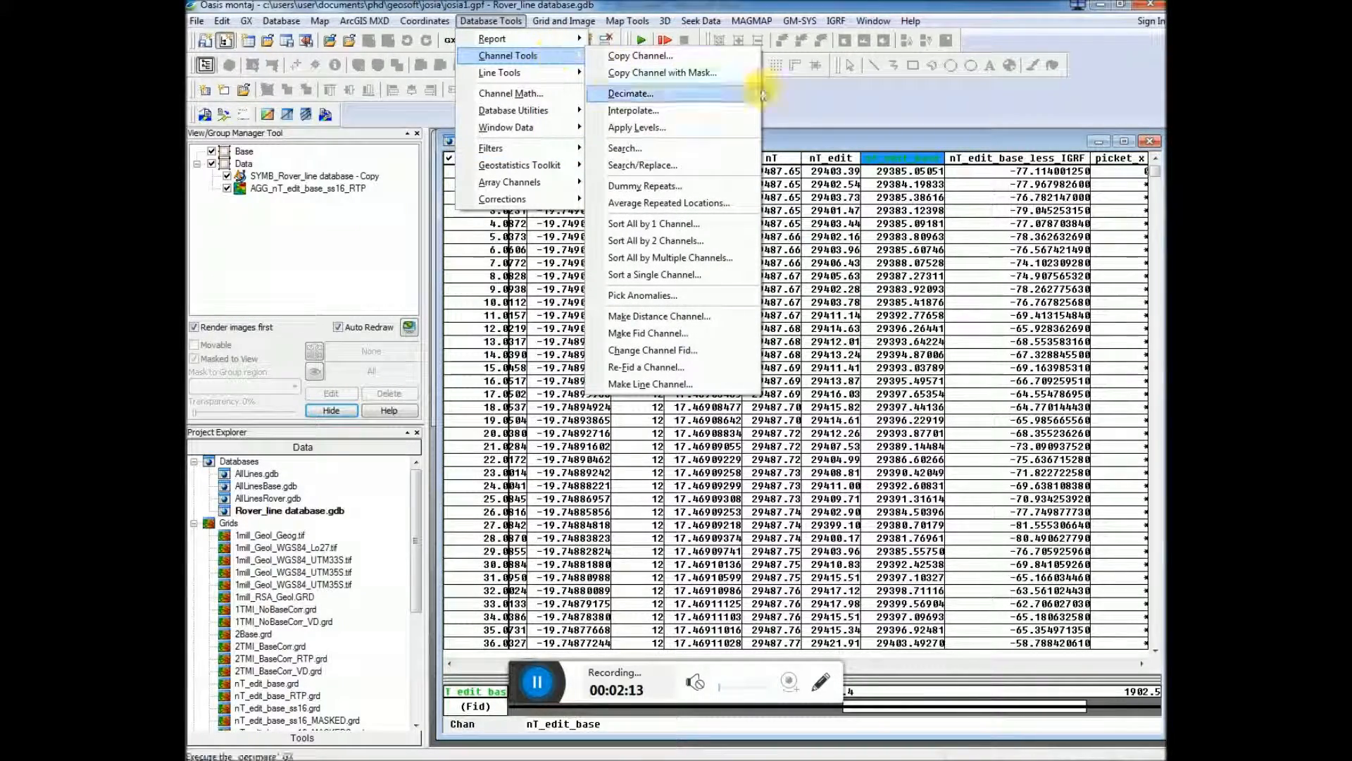
{"action": "left_click", "coordinate": [791, 147]}
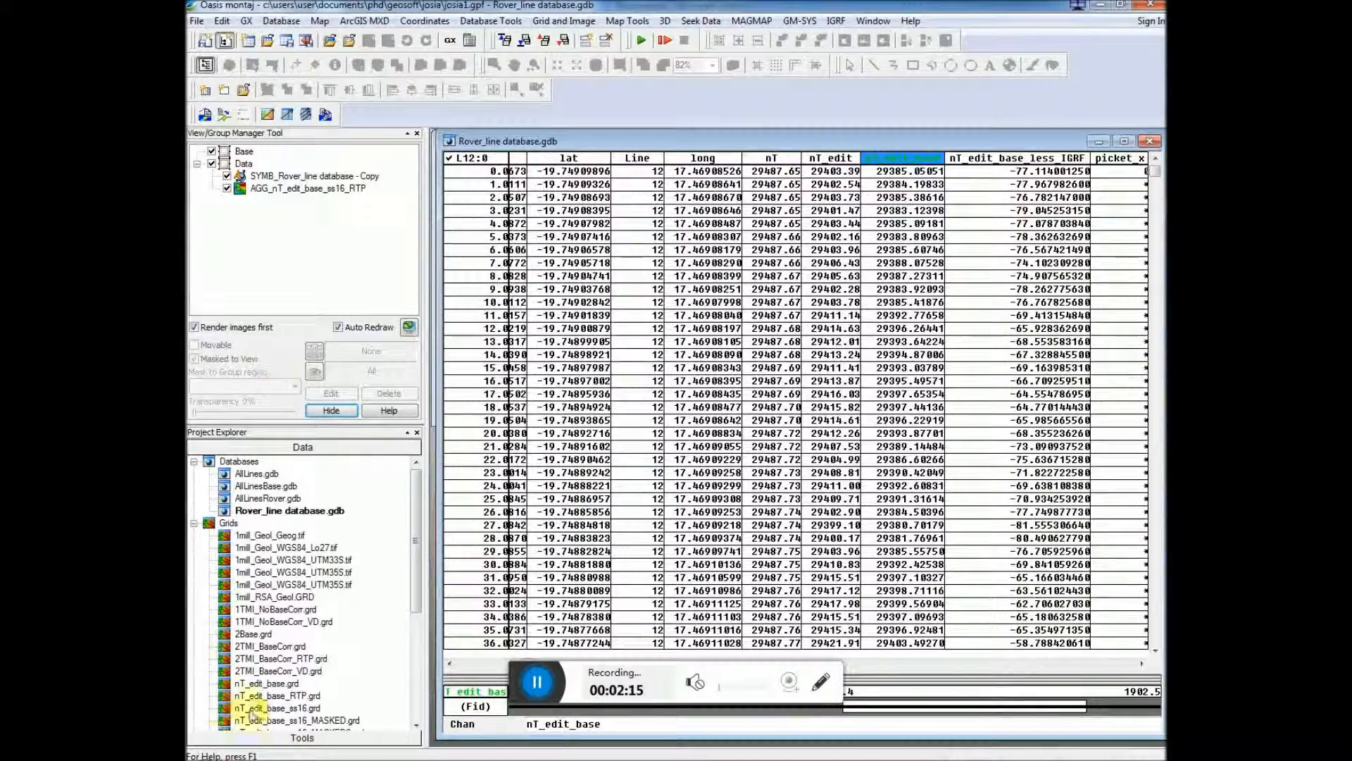
- Switch to Windows Explorer, browse to the project's data folder inside Geosoft, and duplicate Rover_line database.gdb there
{"action": "left_click", "coordinate": [262, 759]}
{"action": "left_click", "coordinate": [281, 696]}
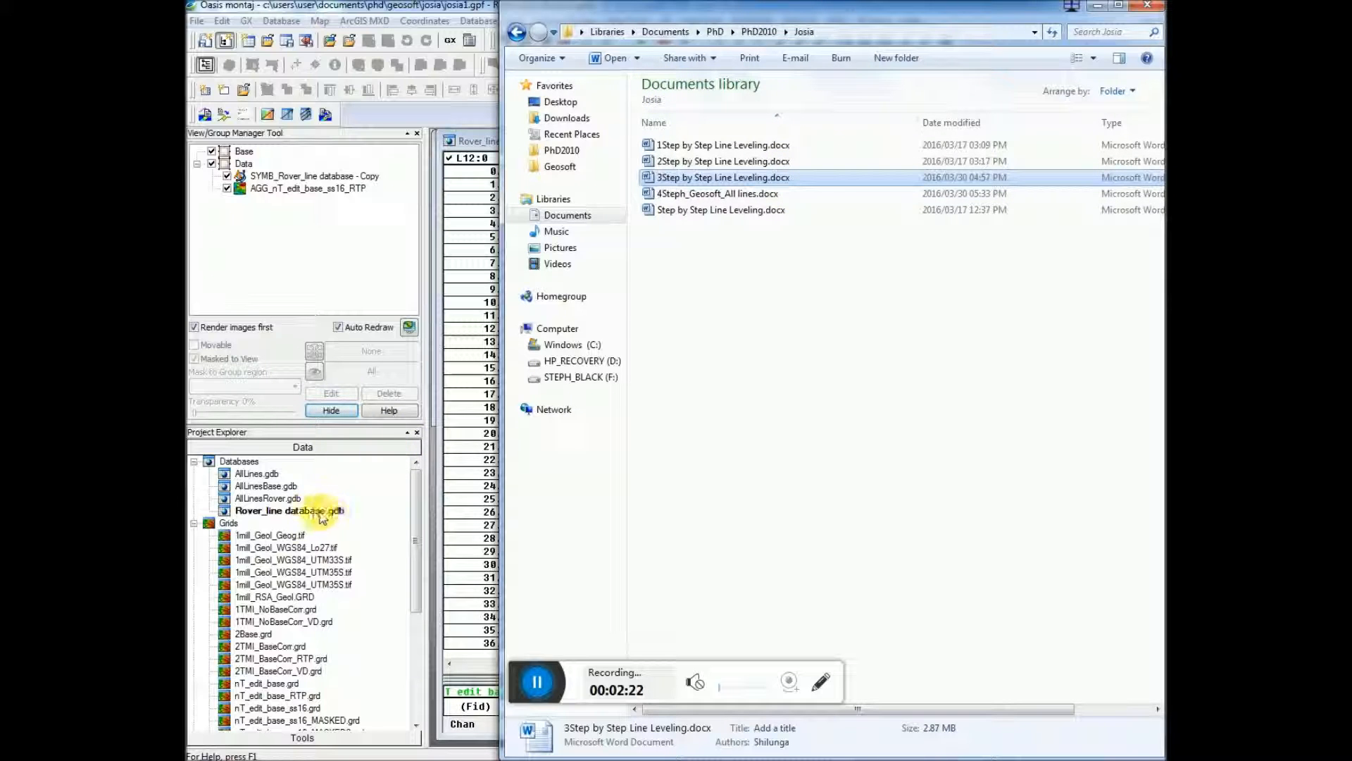
{"action": "left_click", "coordinate": [564, 168]}
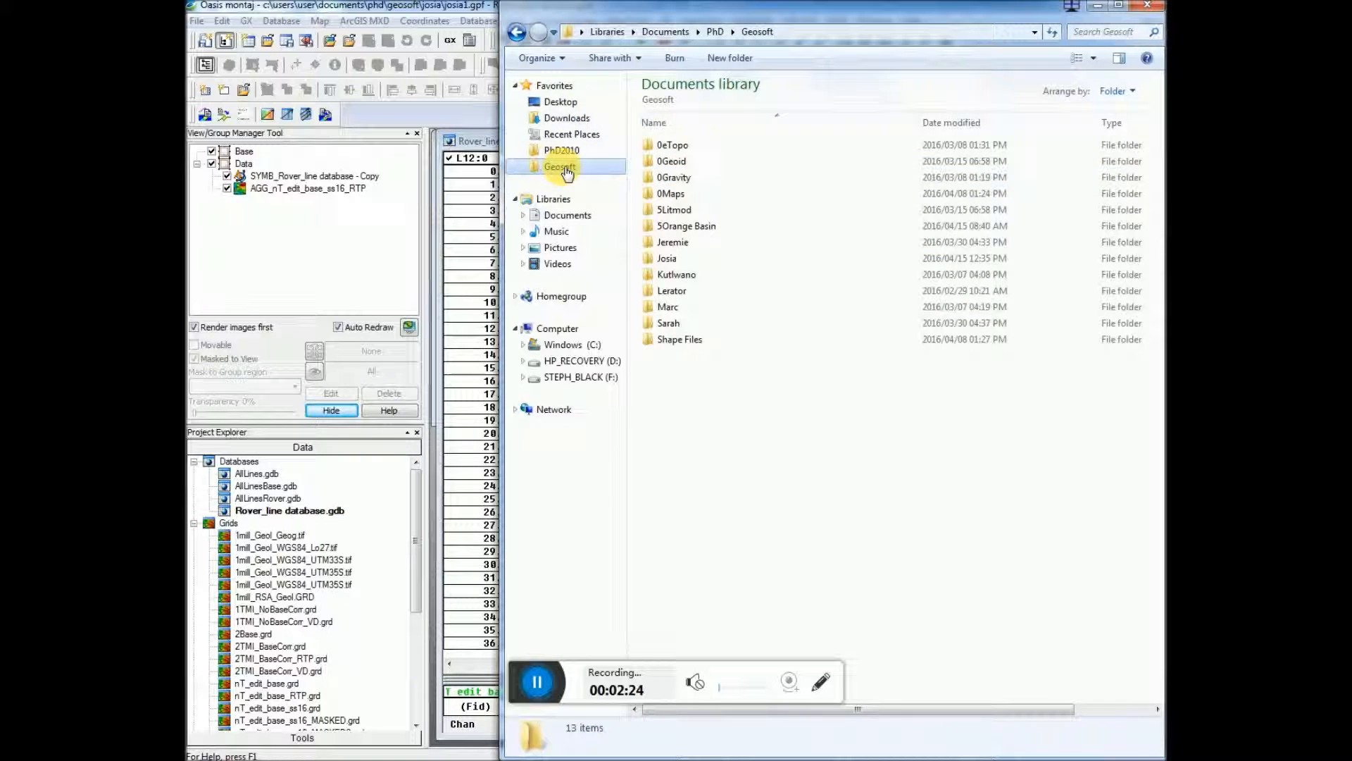
{"action": "double_click", "coordinate": [669, 259]}
{"action": "double_click", "coordinate": [673, 145]}
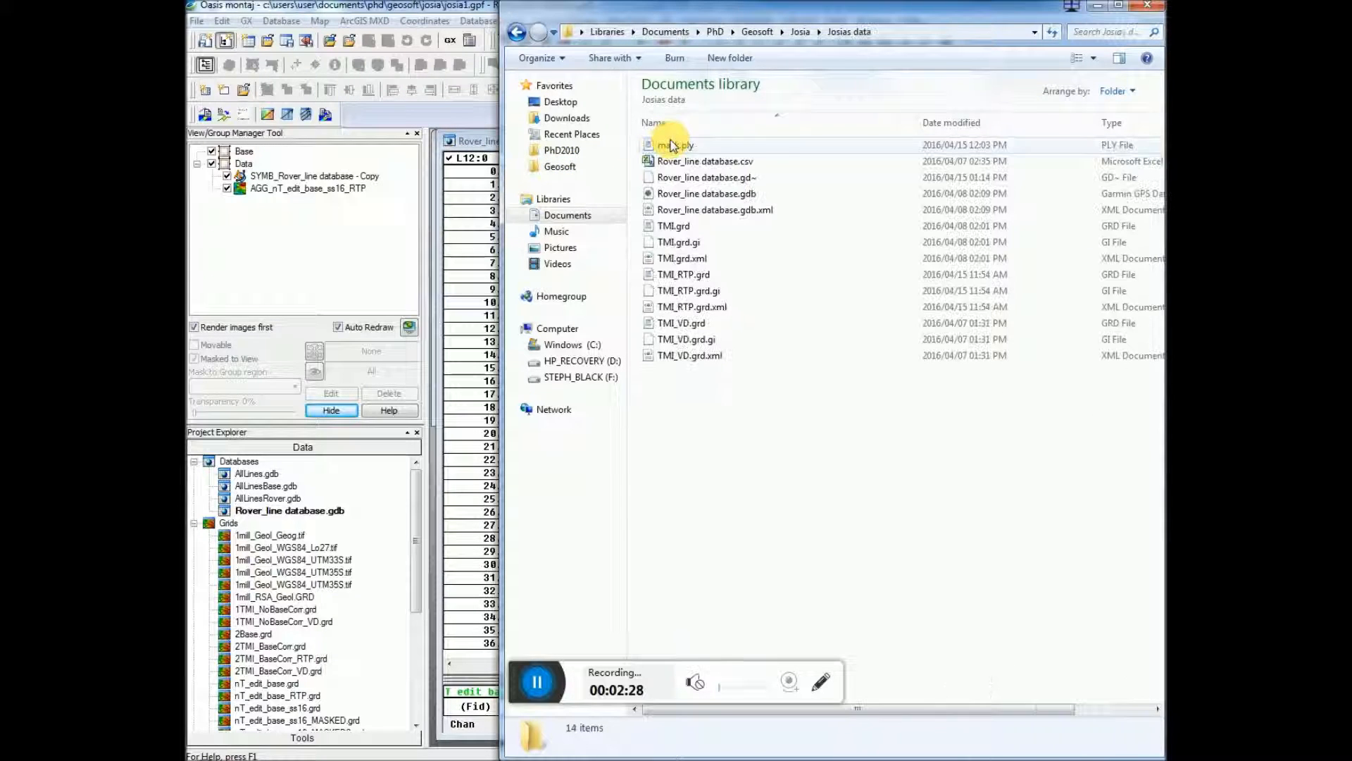
{"action": "left_click", "coordinate": [739, 198]}
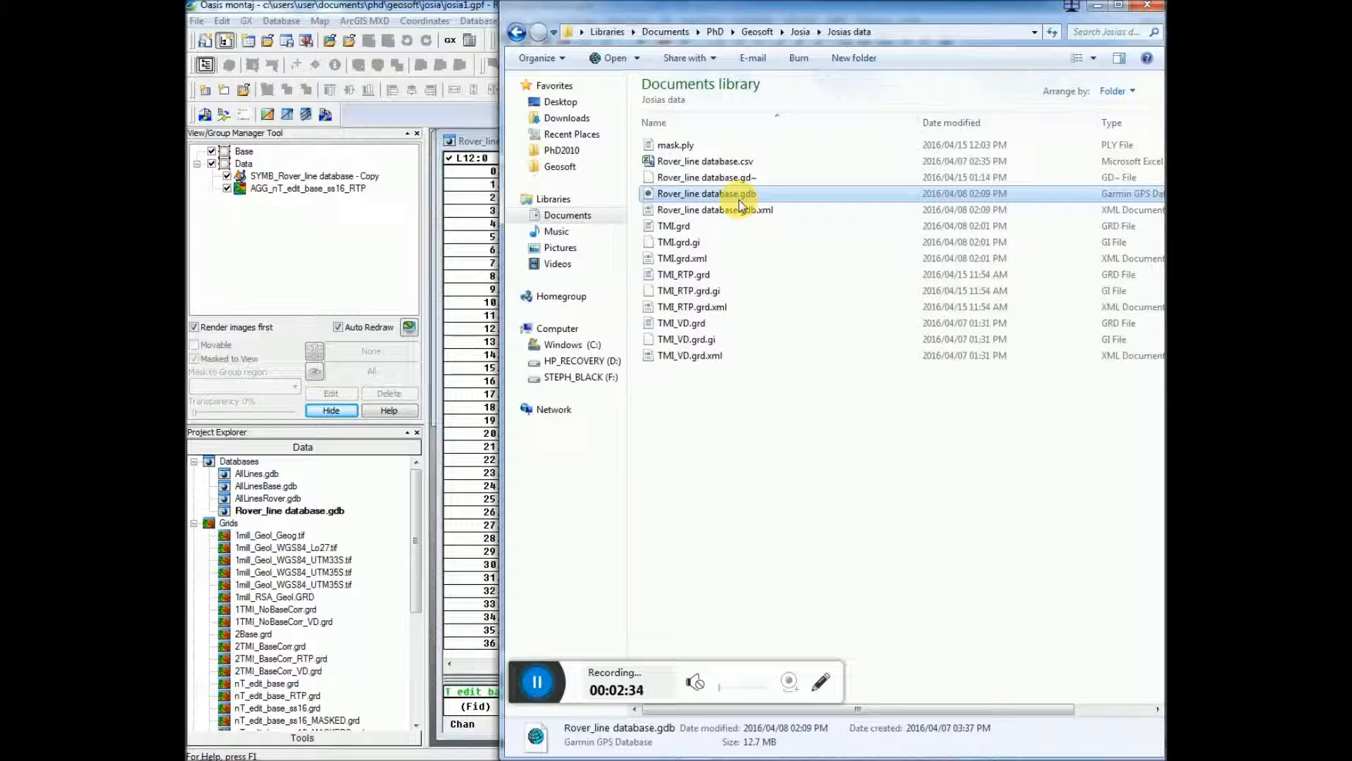
{"action": "key", "text": "ctrl+v"}
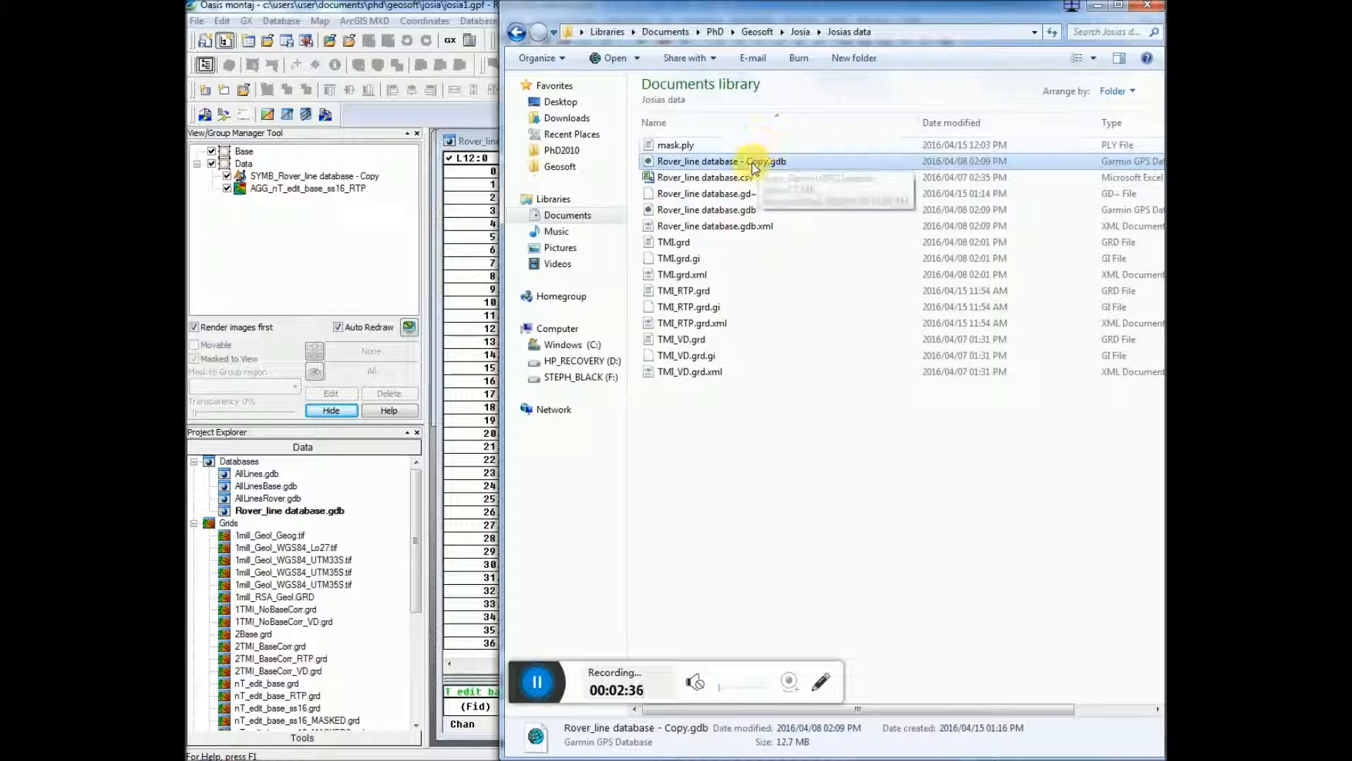
- Return to Oasis montaj, add Rover_line database - Copy.gdb to the project's databases, and maximize its window
{"action": "left_click", "coordinate": [392, 8]}
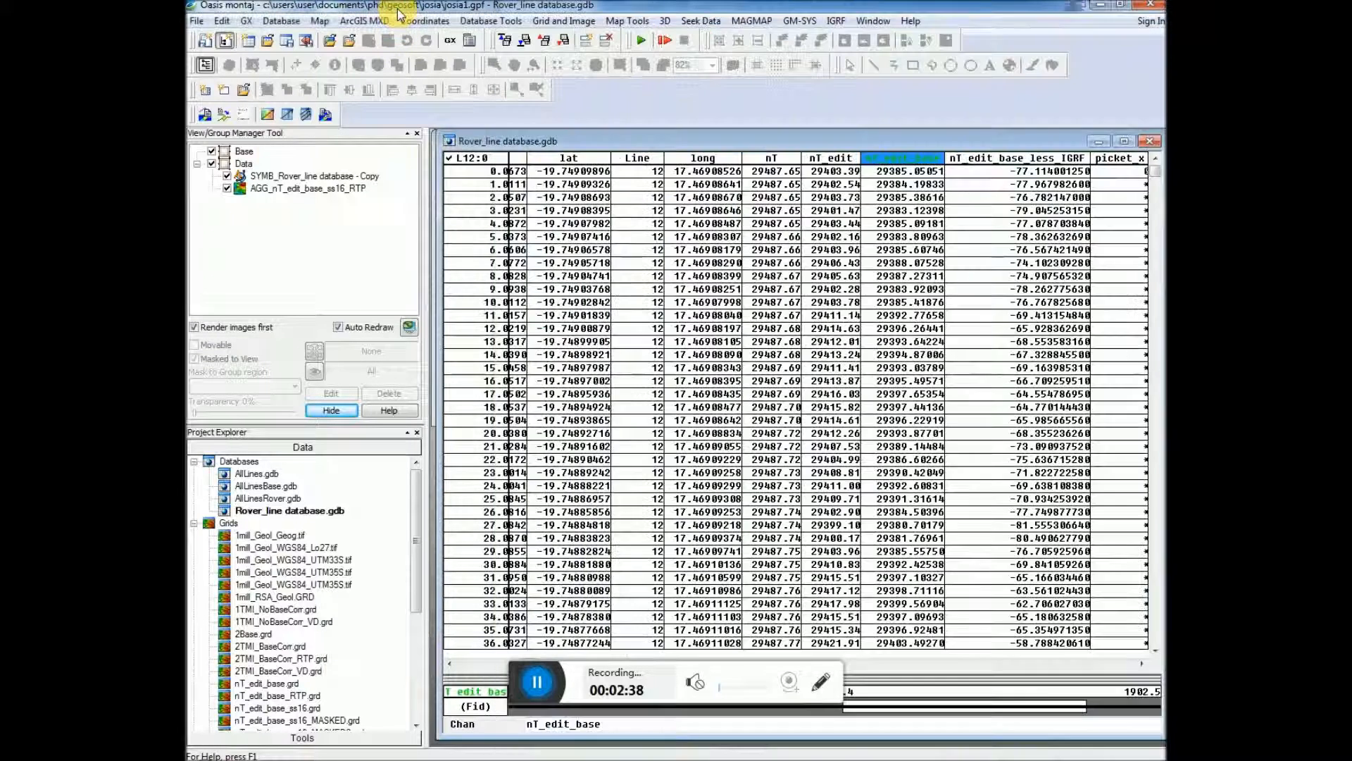
{"action": "right_click", "coordinate": [230, 461]}
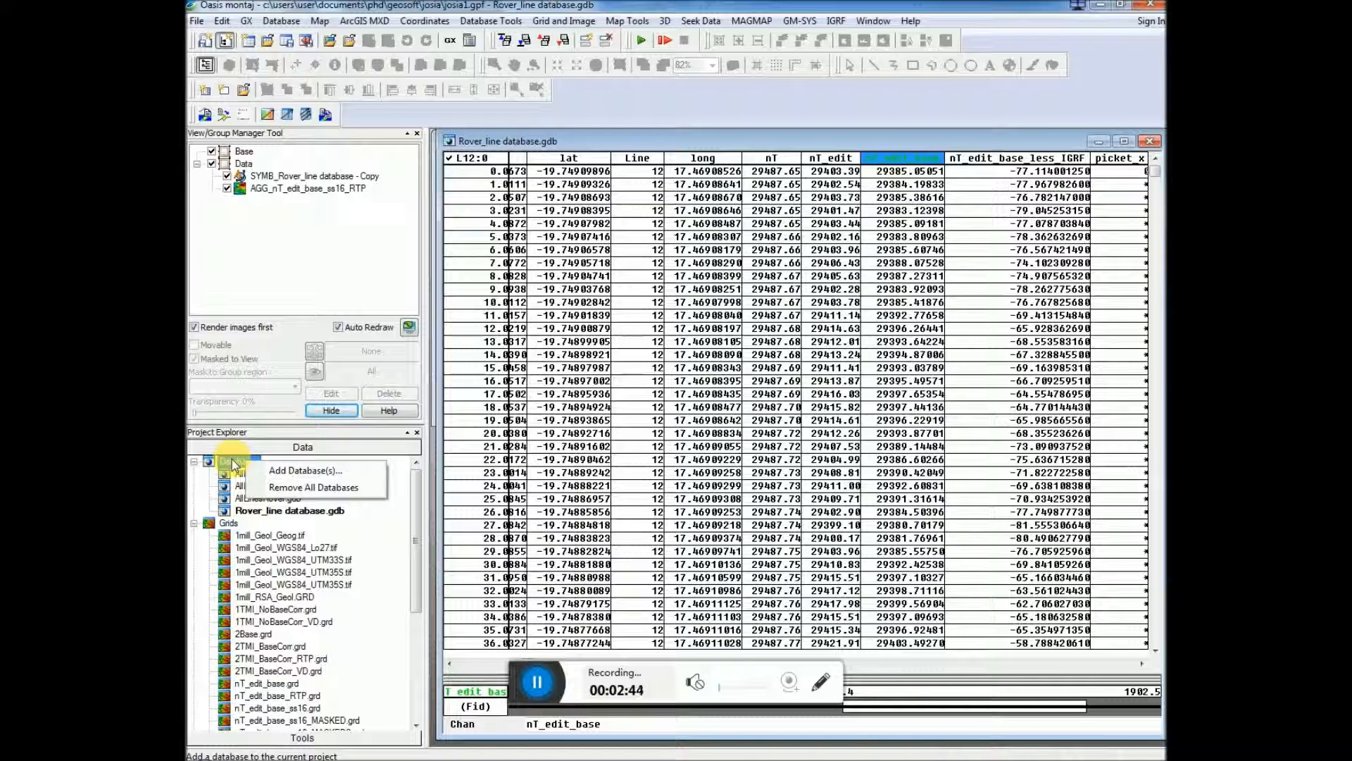
{"action": "left_click", "coordinate": [280, 471]}
{"action": "double_click", "coordinate": [486, 263]}
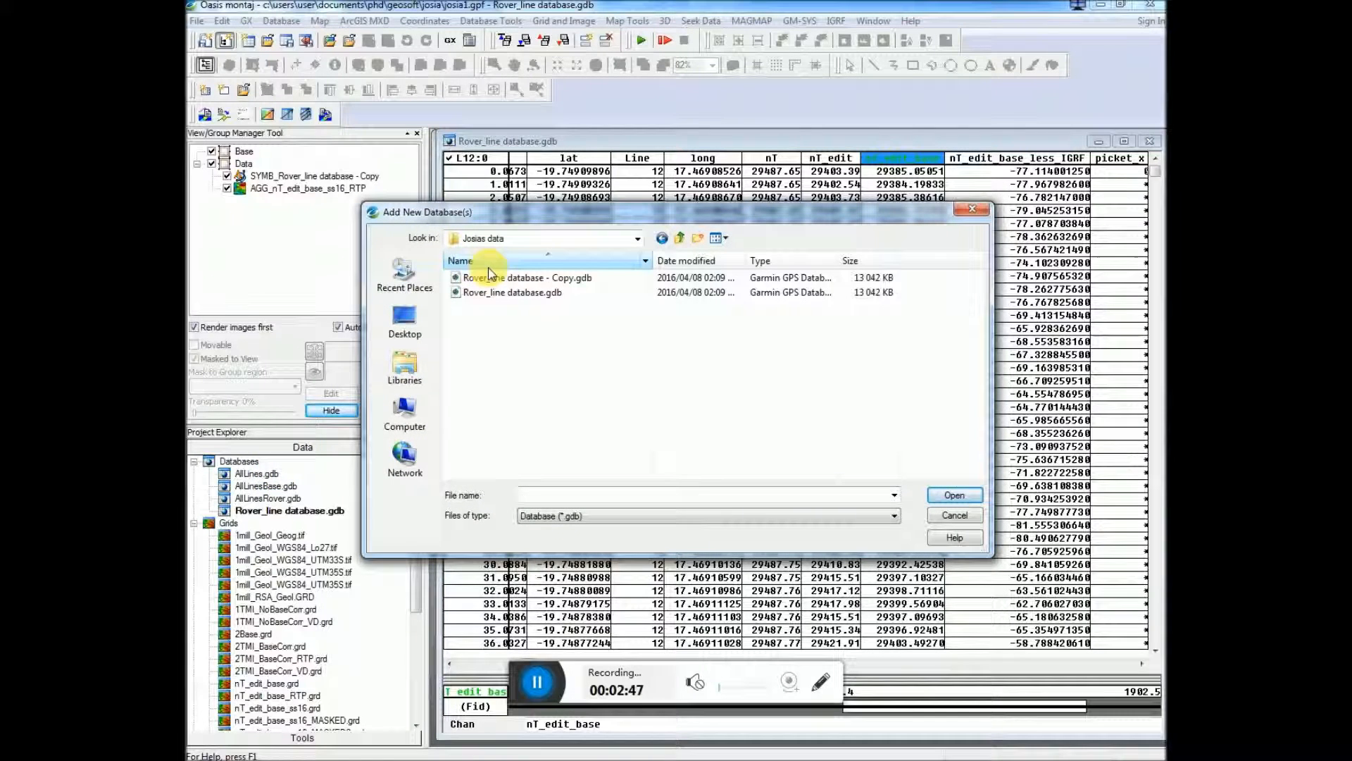
{"action": "left_click", "coordinate": [564, 279]}
{"action": "left_click", "coordinate": [955, 496]}
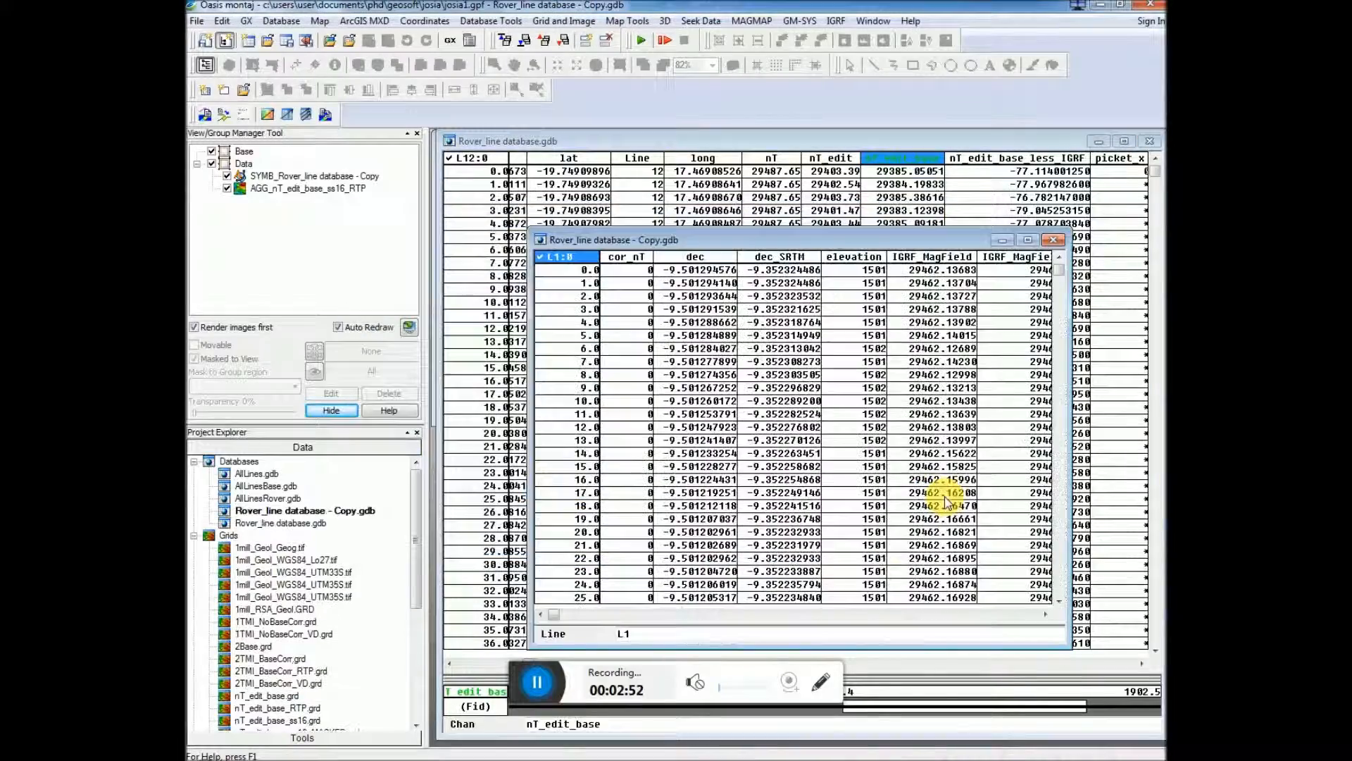
{"action": "left_click", "coordinate": [1028, 240]}
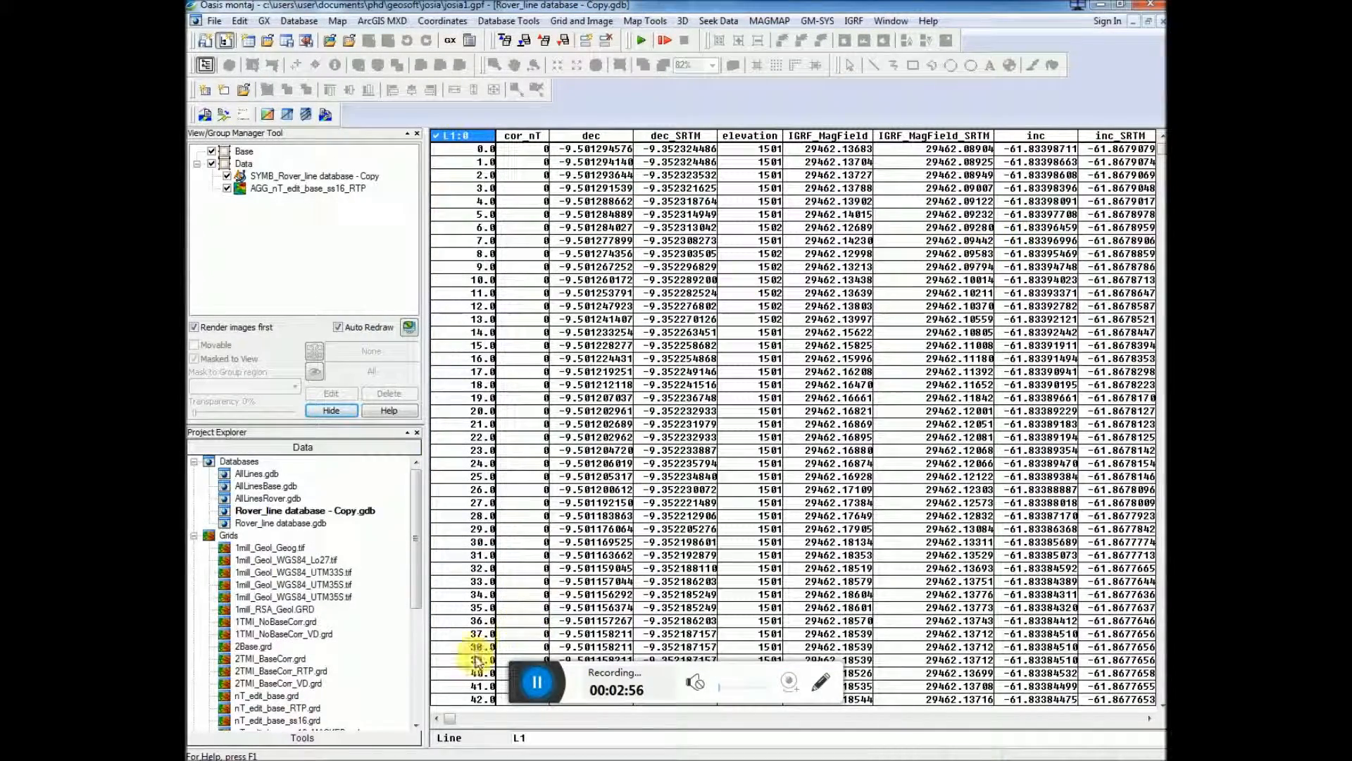
- Select the nT_edit_base channel in the copied database, and minimize both database windows to reveal the grids
{"action": "left_click_drag", "start_coordinate": [451, 722], "coordinate": [517, 723]}
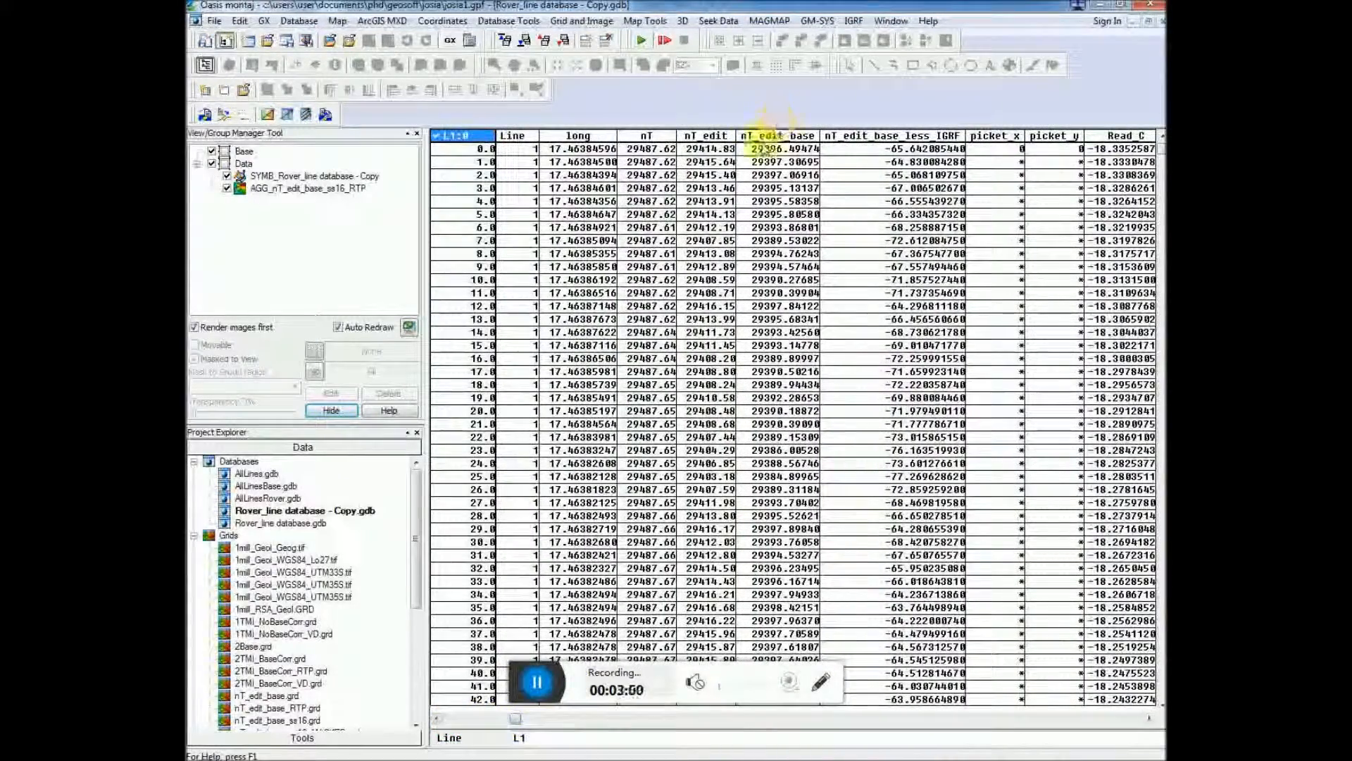
{"action": "left_click", "coordinate": [766, 138]}
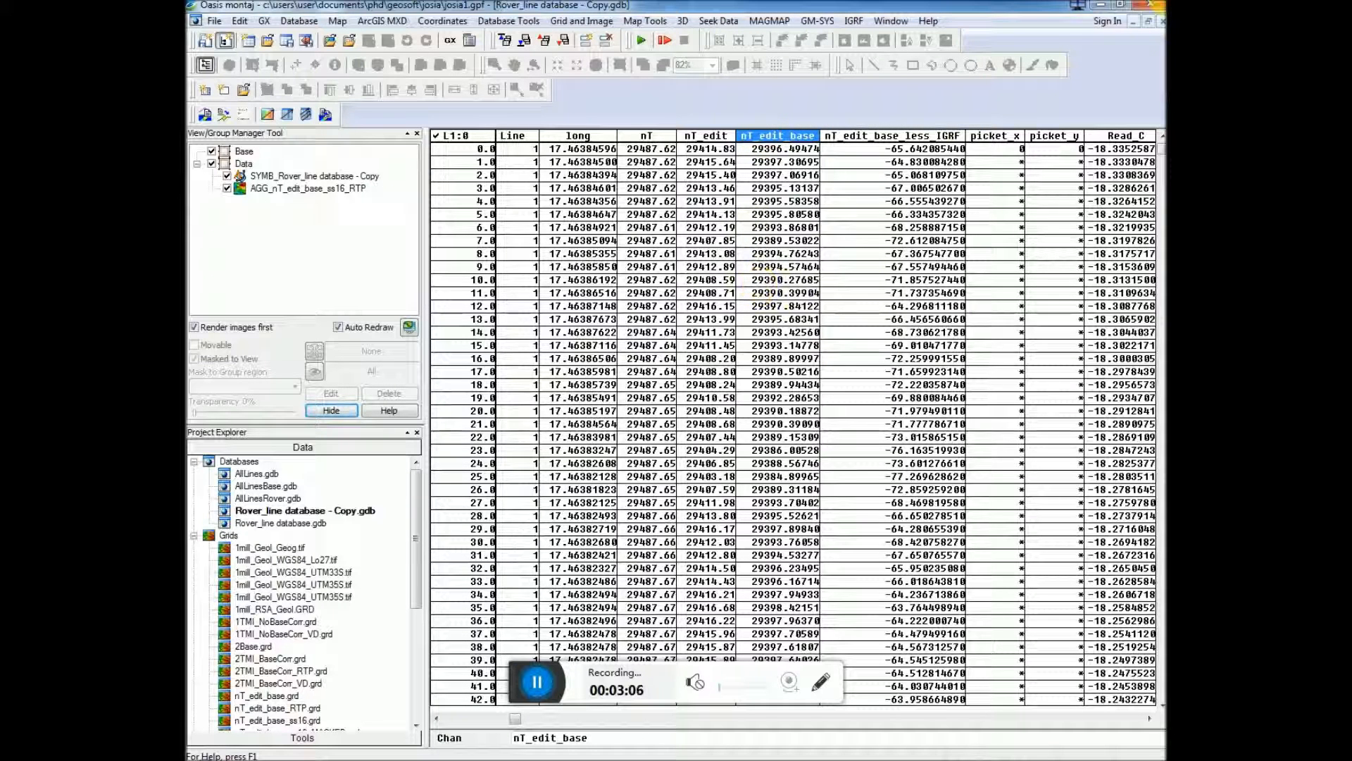
{"action": "left_click", "coordinate": [1134, 26]}
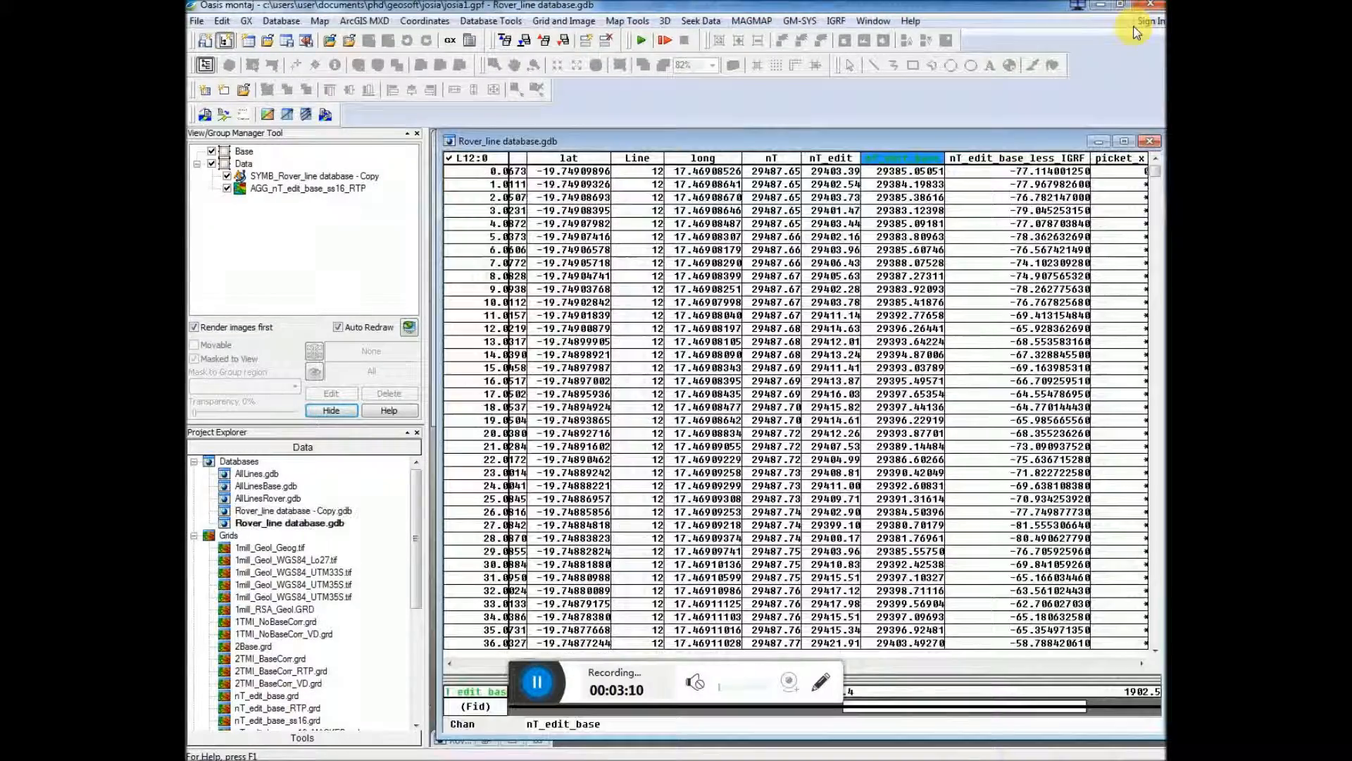
{"action": "left_click", "coordinate": [1099, 142]}
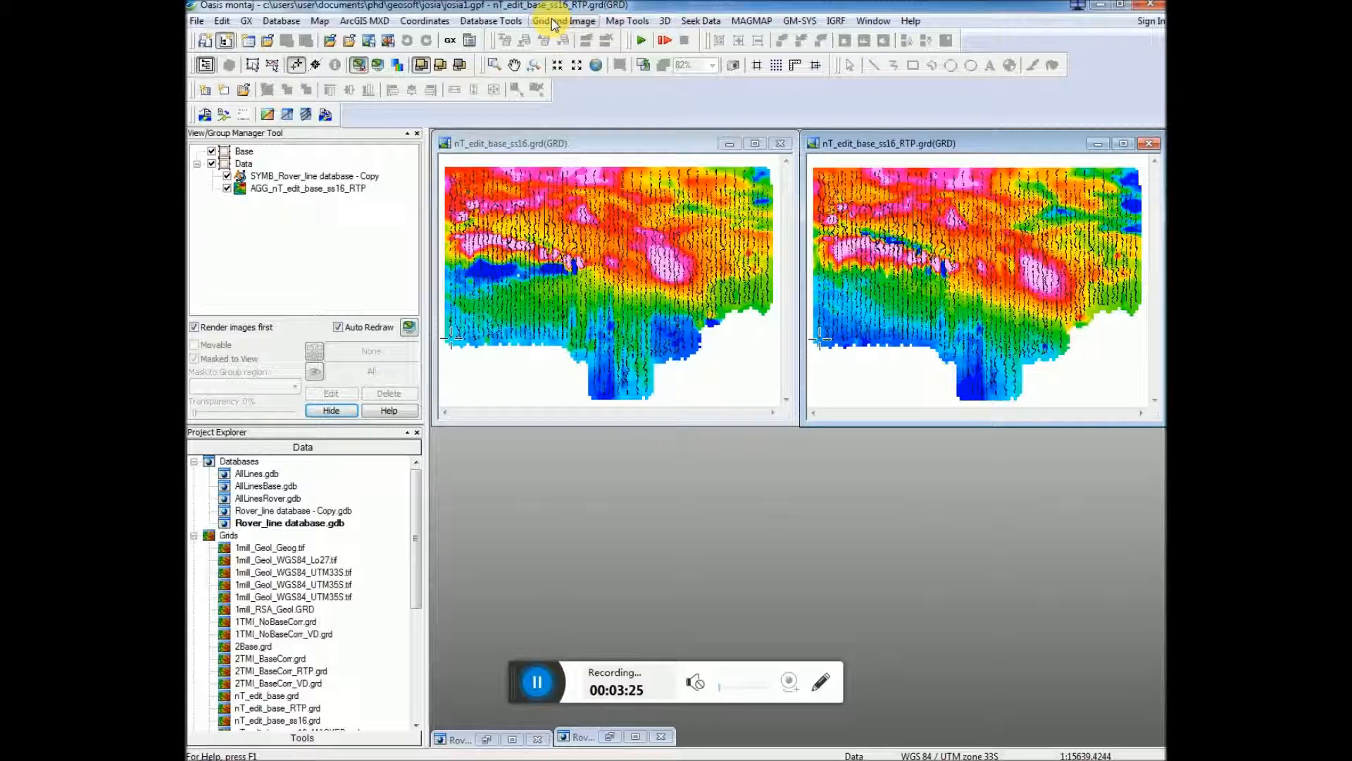
- Start a rectangular PLY file, set its output mask file to mask4.ply, and keep the mask type Inclusive
{"action": "left_click", "coordinate": [488, 23]}
{"action": "mouse_move", "coordinate": [537, 127]}
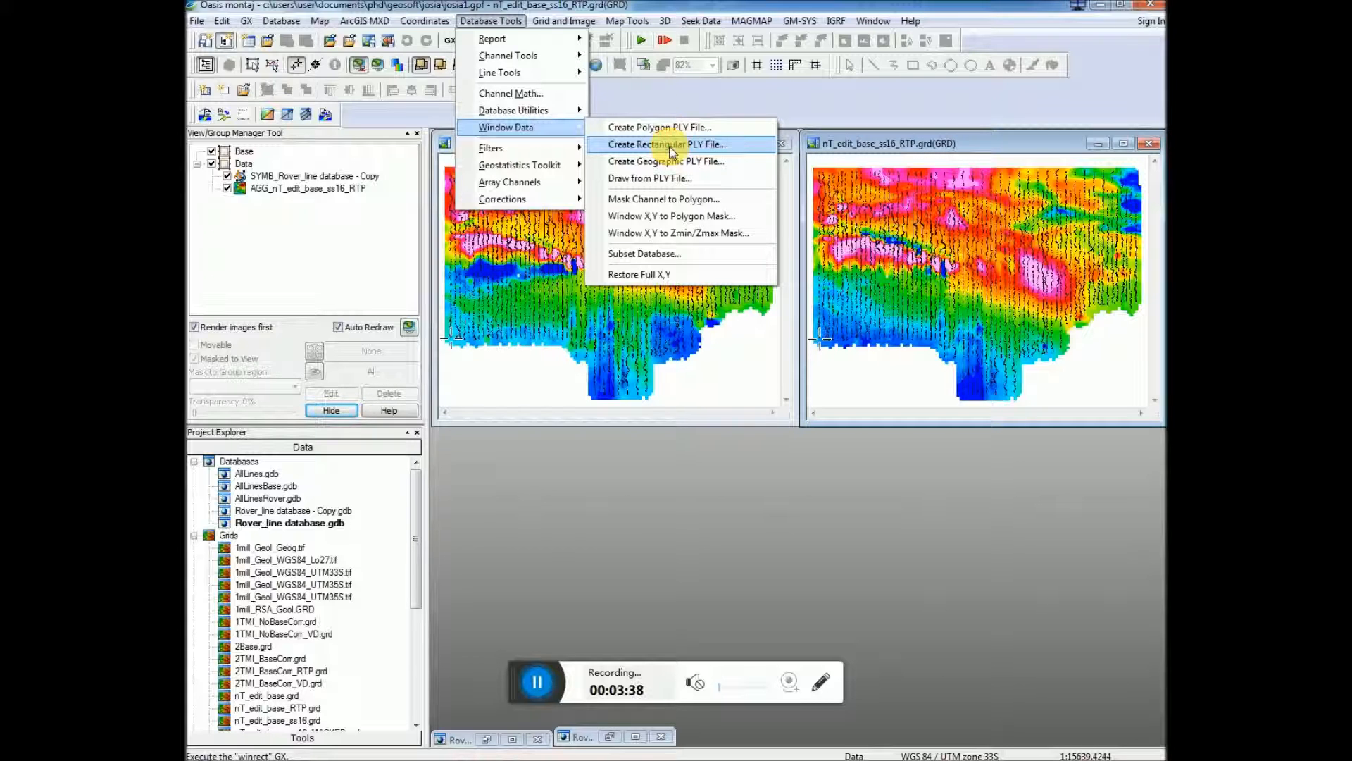
{"action": "left_click", "coordinate": [671, 151]}
{"action": "left_click_drag", "start_coordinate": [771, 299], "coordinate": [772, 379]}
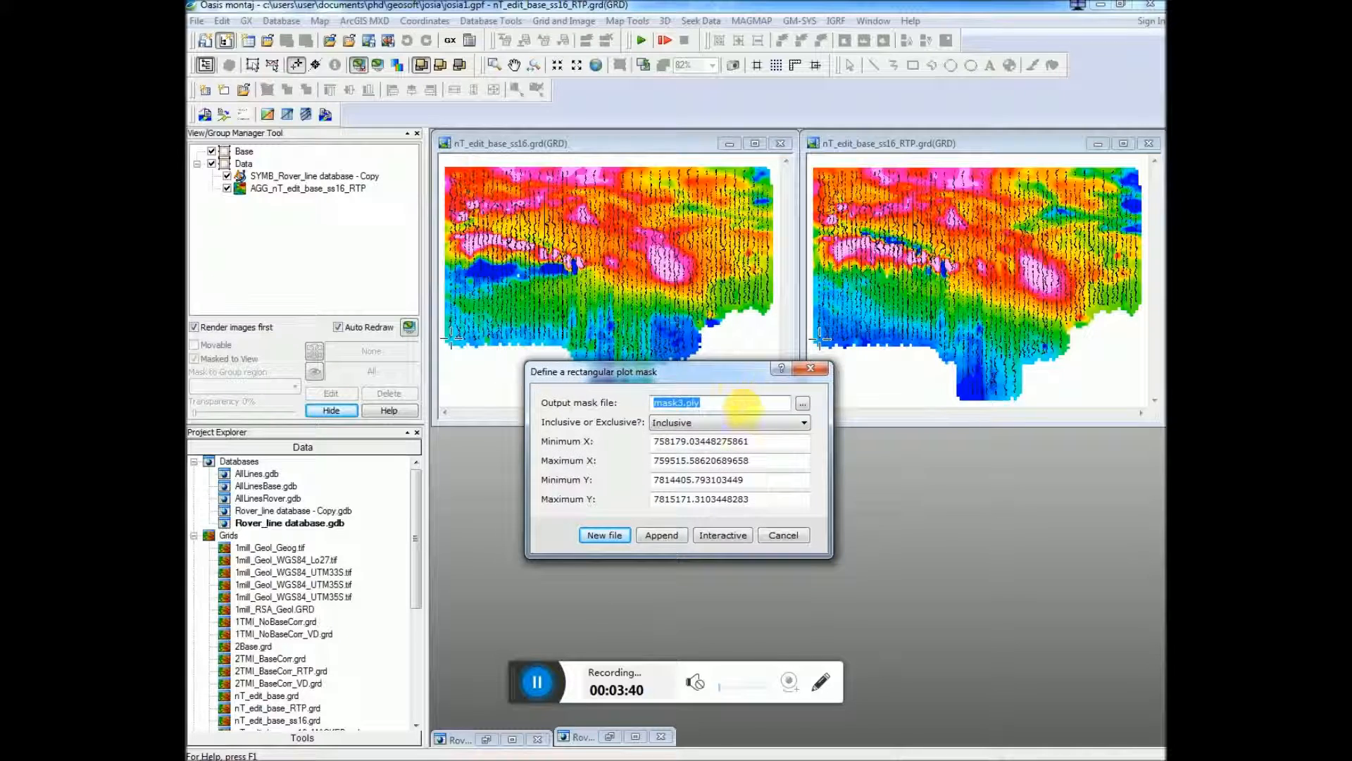
{"action": "left_click", "coordinate": [802, 404]}
{"action": "left_click_drag", "start_coordinate": [803, 387], "coordinate": [763, 272]}
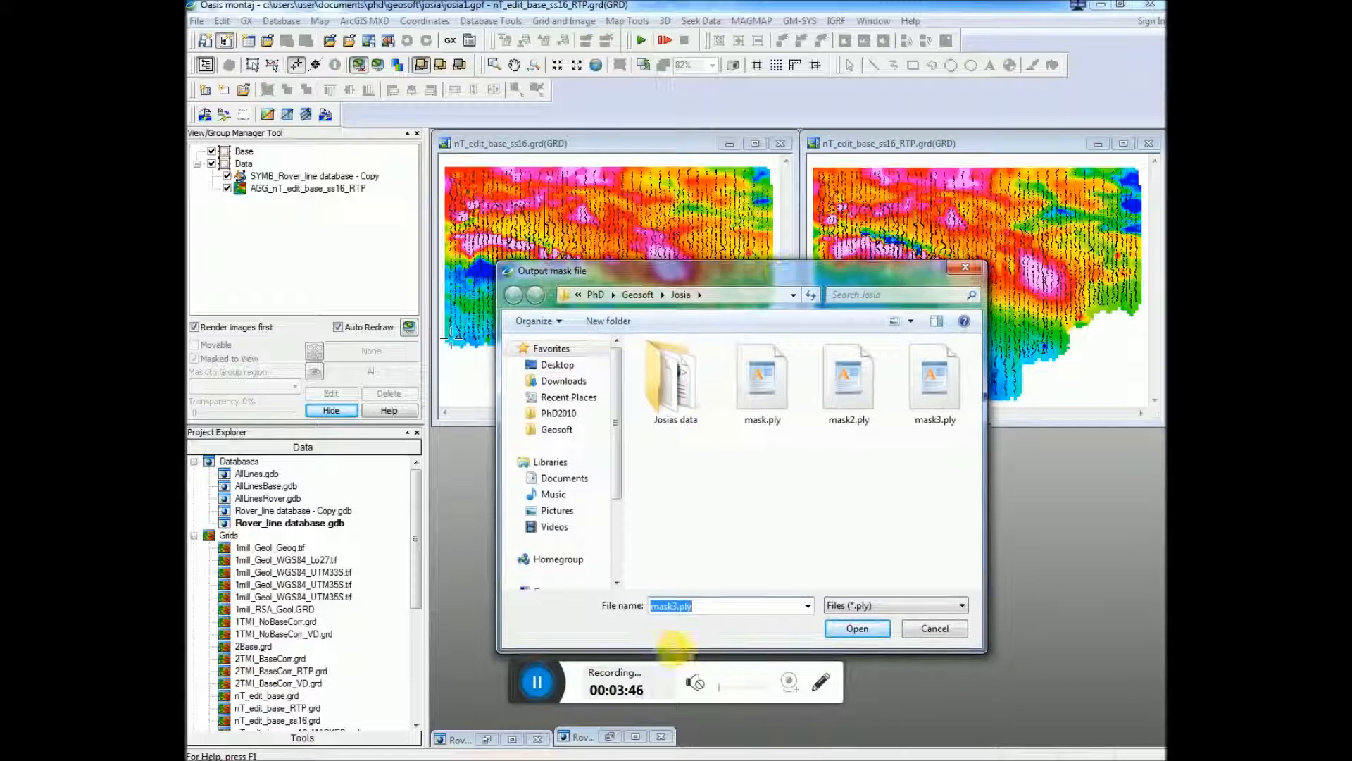
{"action": "left_click", "coordinate": [673, 606]}
{"action": "type", "text": "4"}
{"action": "left_click", "coordinate": [858, 628]}
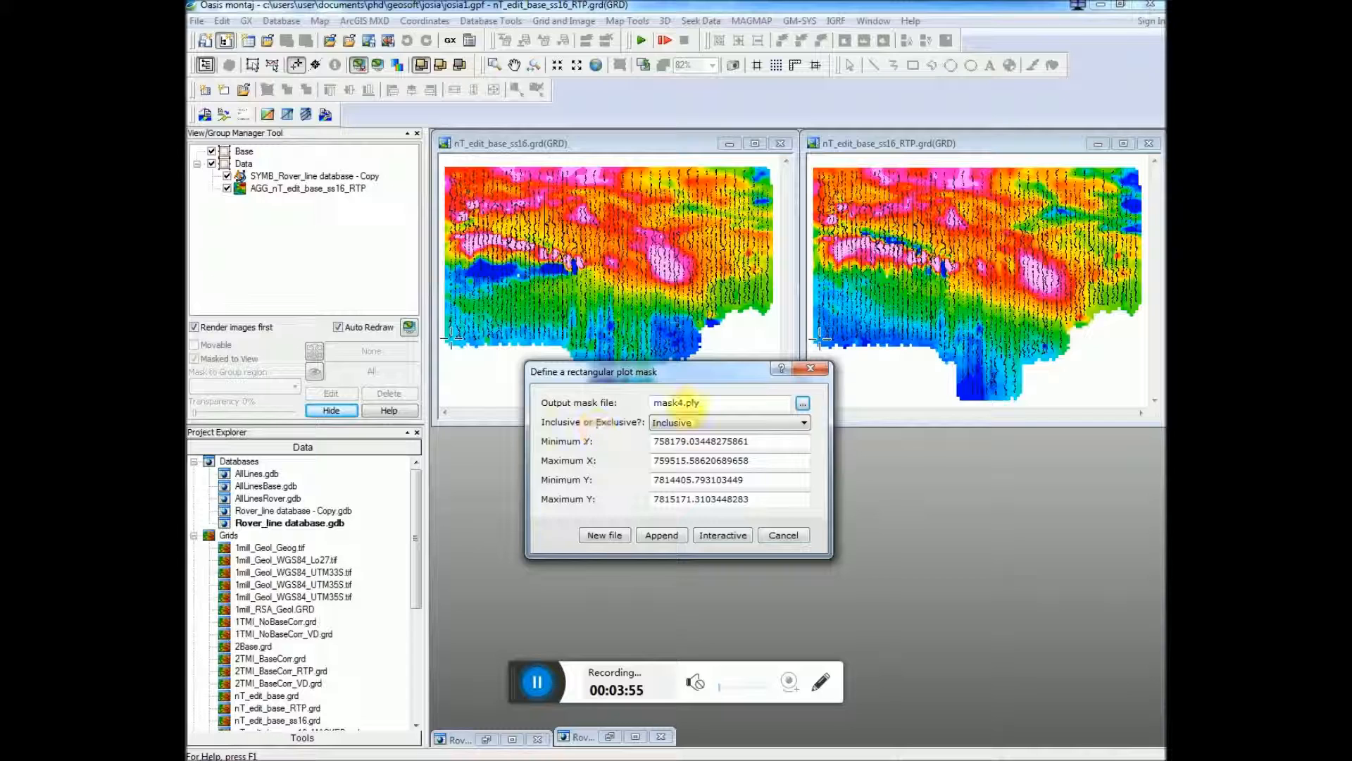
{"action": "left_click", "coordinate": [679, 423]}
{"action": "left_click", "coordinate": [687, 431]}
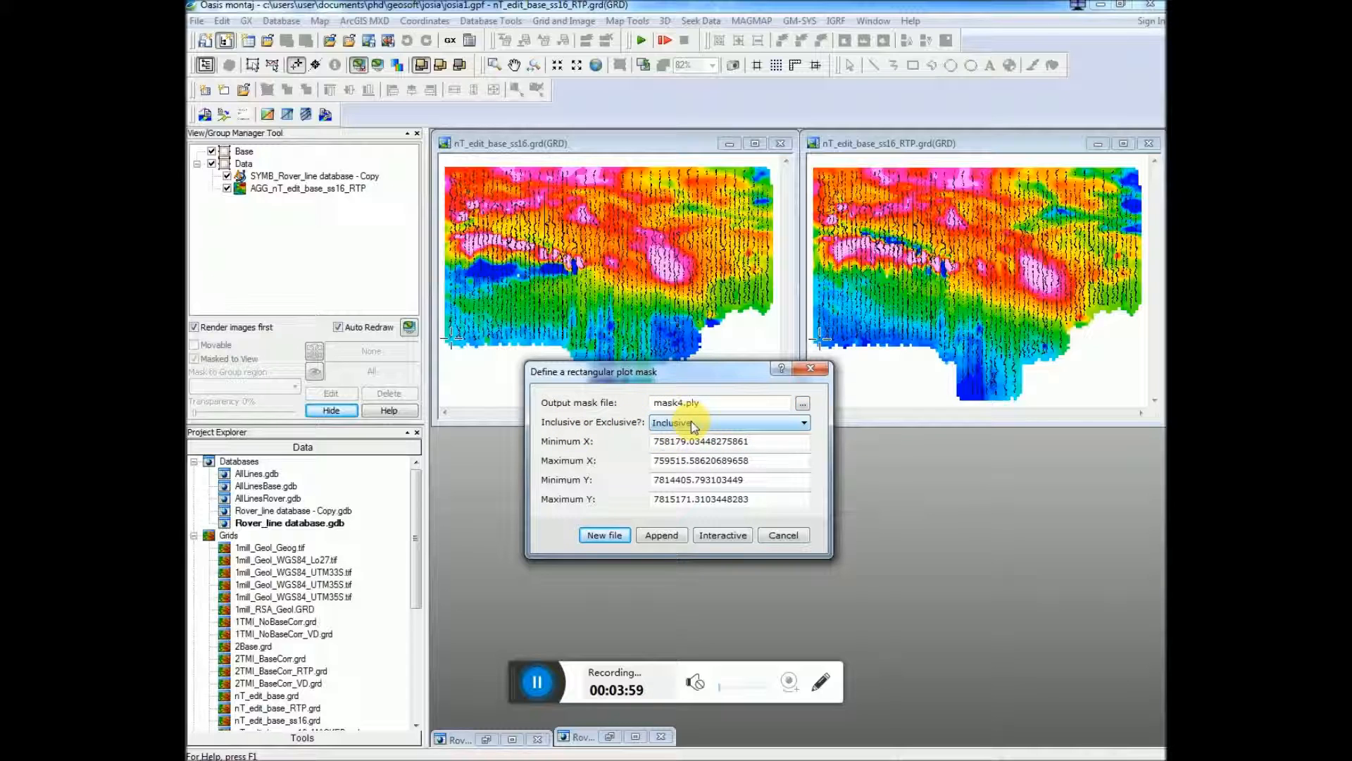
- Try to define the mask rectangle interactively over the green area of the nT_edit_base_ss16 grid
{"action": "left_click", "coordinate": [723, 536]}
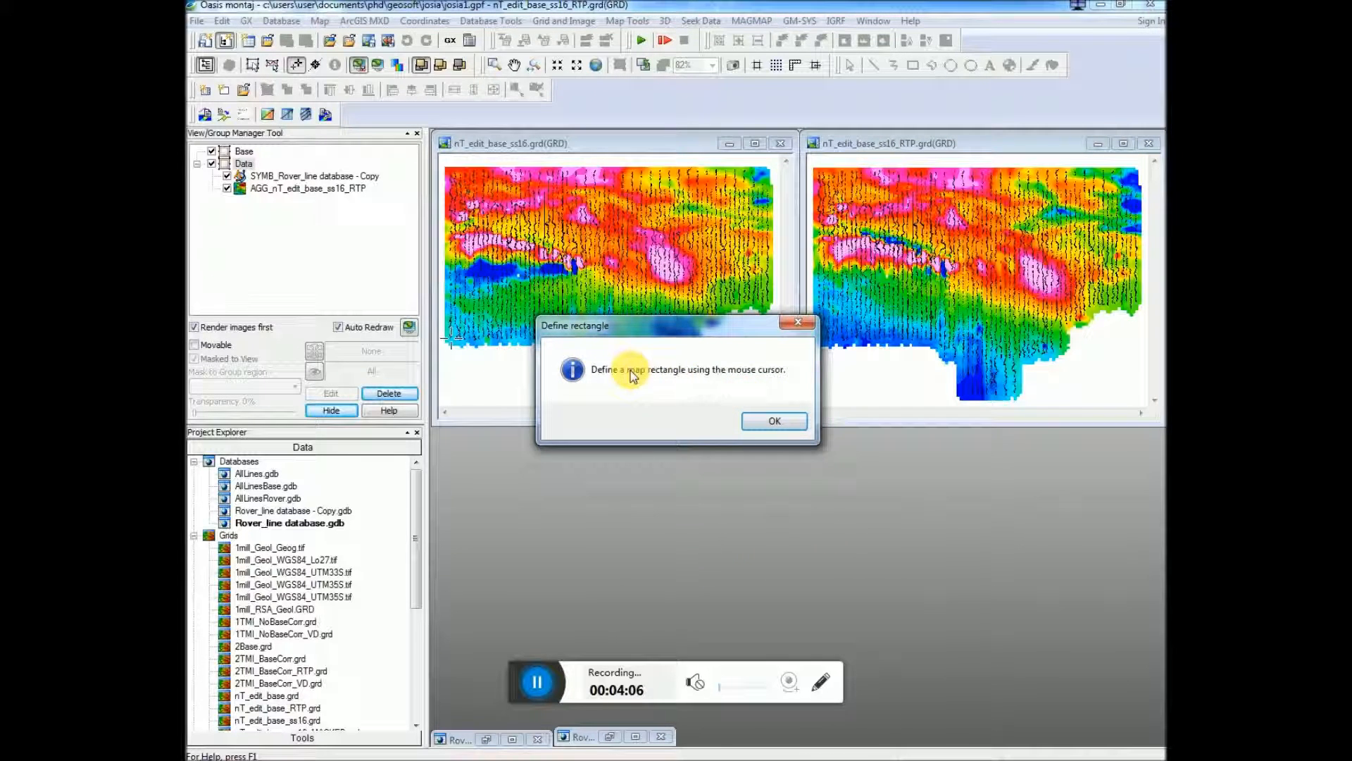
{"action": "left_click", "coordinate": [782, 422]}
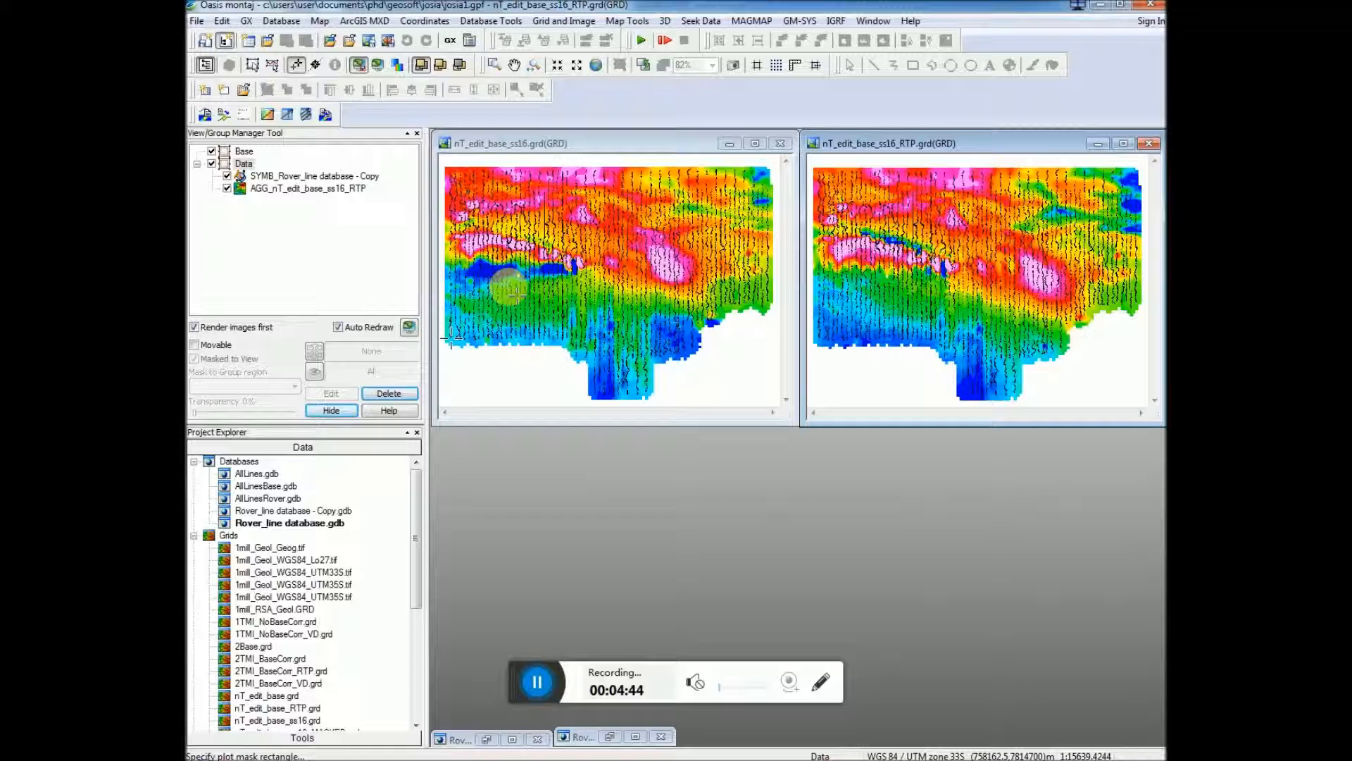
{"action": "left_click_drag", "start_coordinate": [516, 294], "coordinate": [574, 320]}
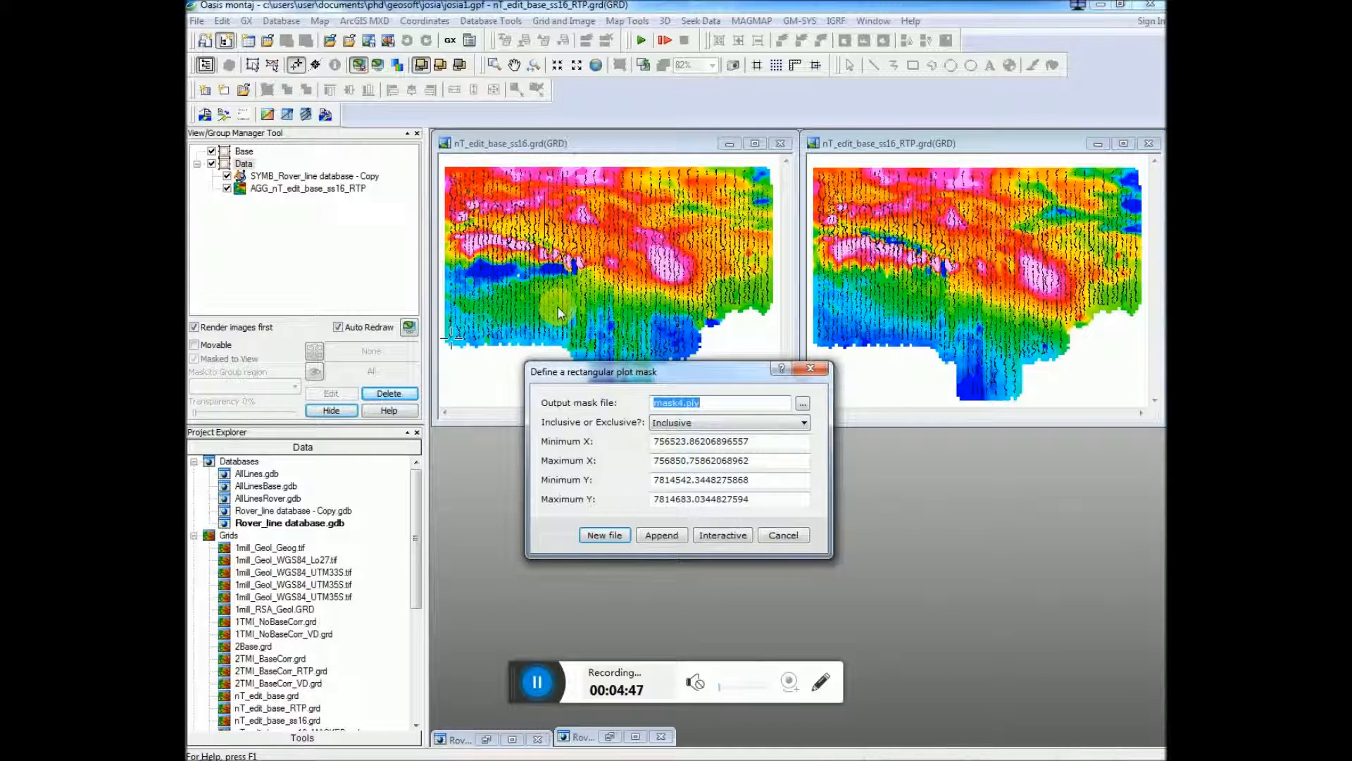
- Define a mask rectangle about 397 by 265 m on the southern part of the nT_edit_base_ss16_RTP grid and save it as a new file
{"action": "left_click", "coordinate": [736, 540]}
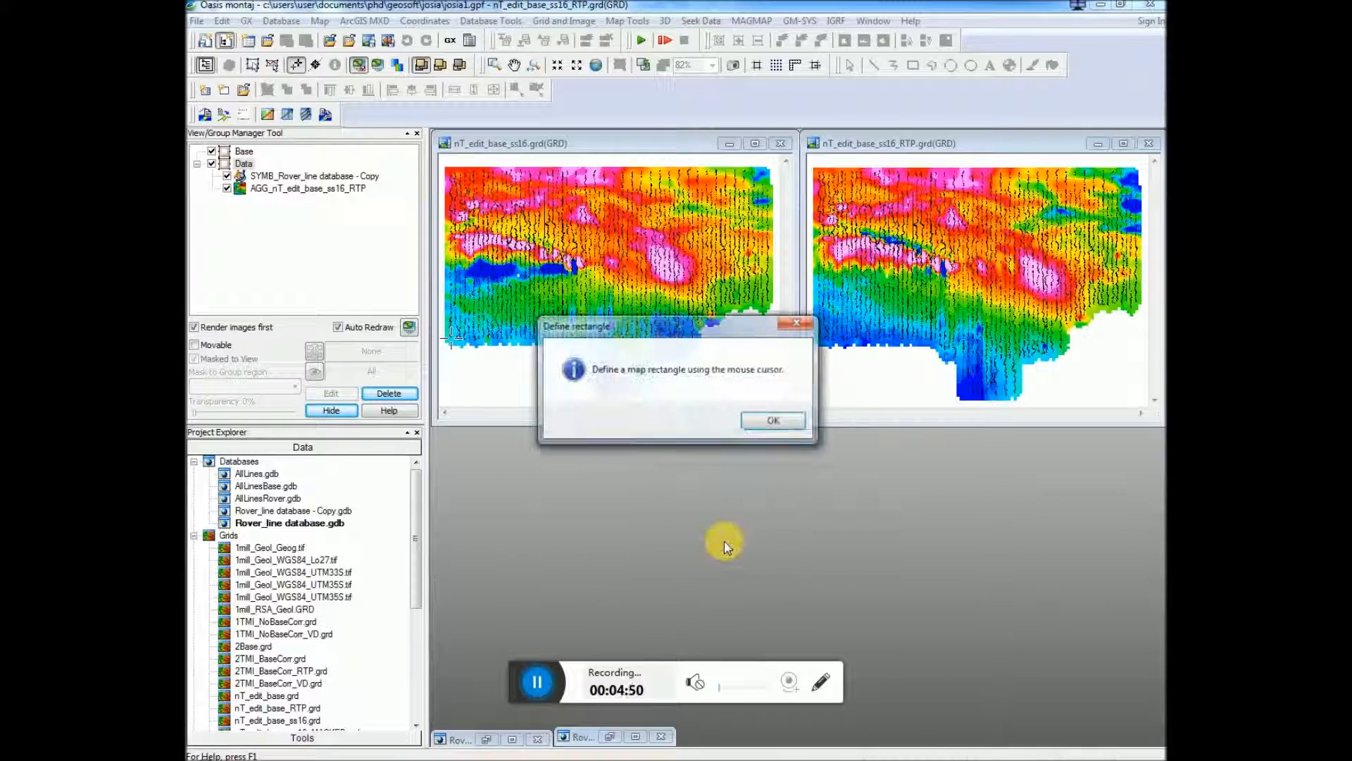
{"action": "left_click", "coordinate": [782, 428]}
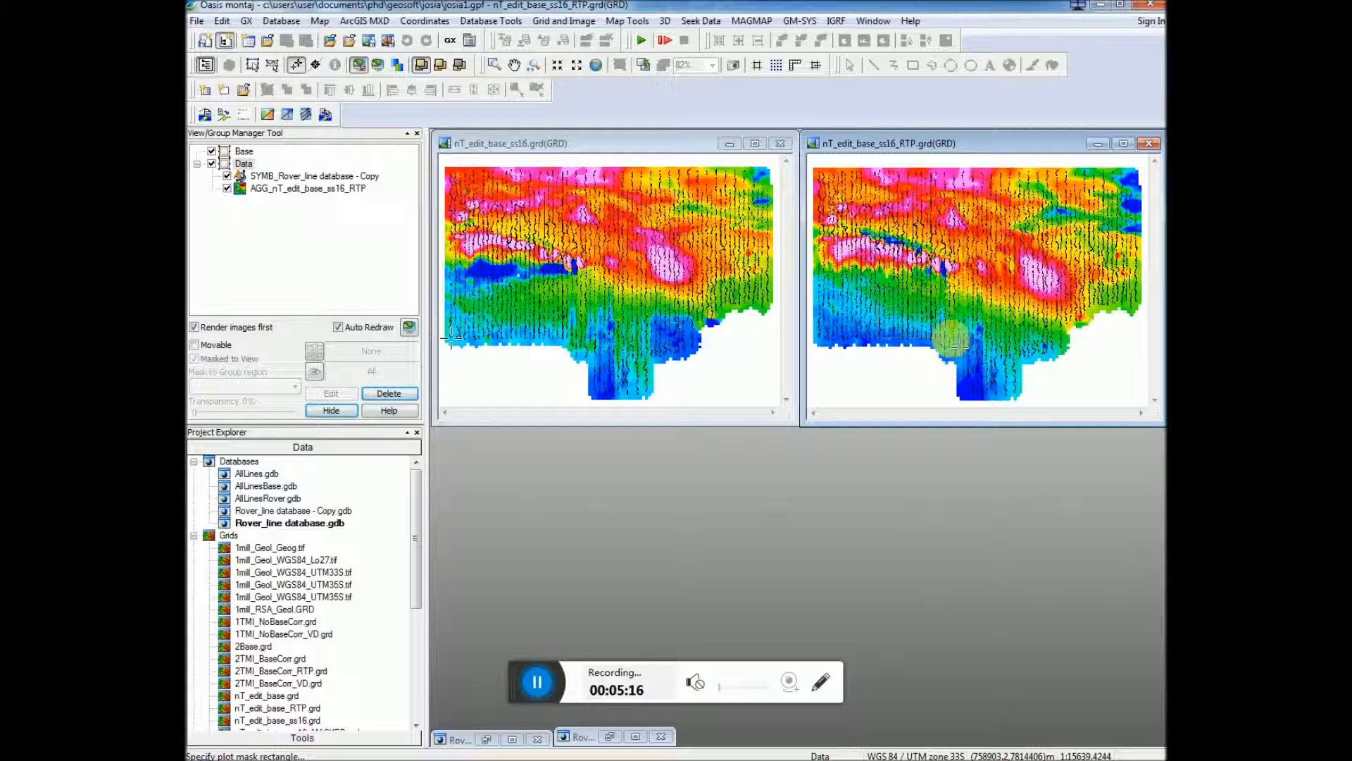
{"action": "left_click", "coordinate": [959, 345]}
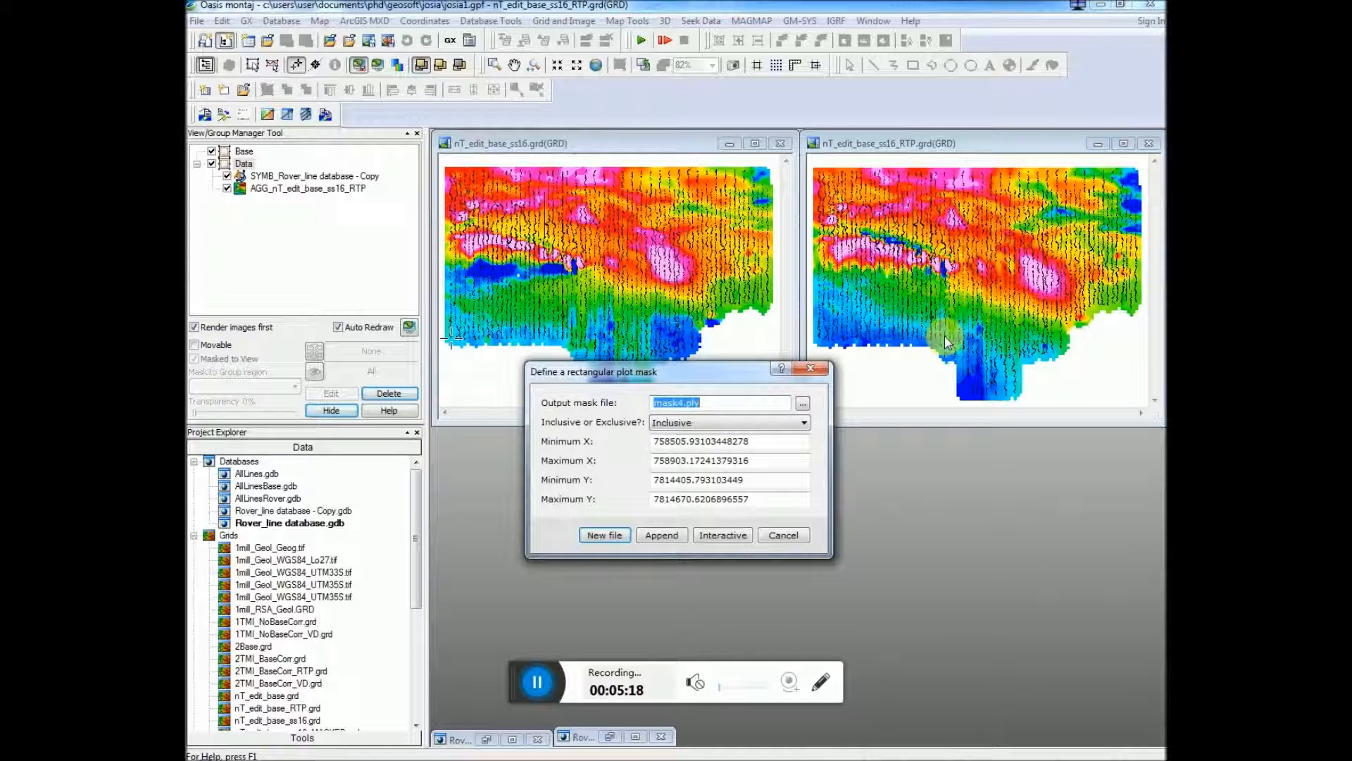
{"action": "left_click", "coordinate": [606, 536]}
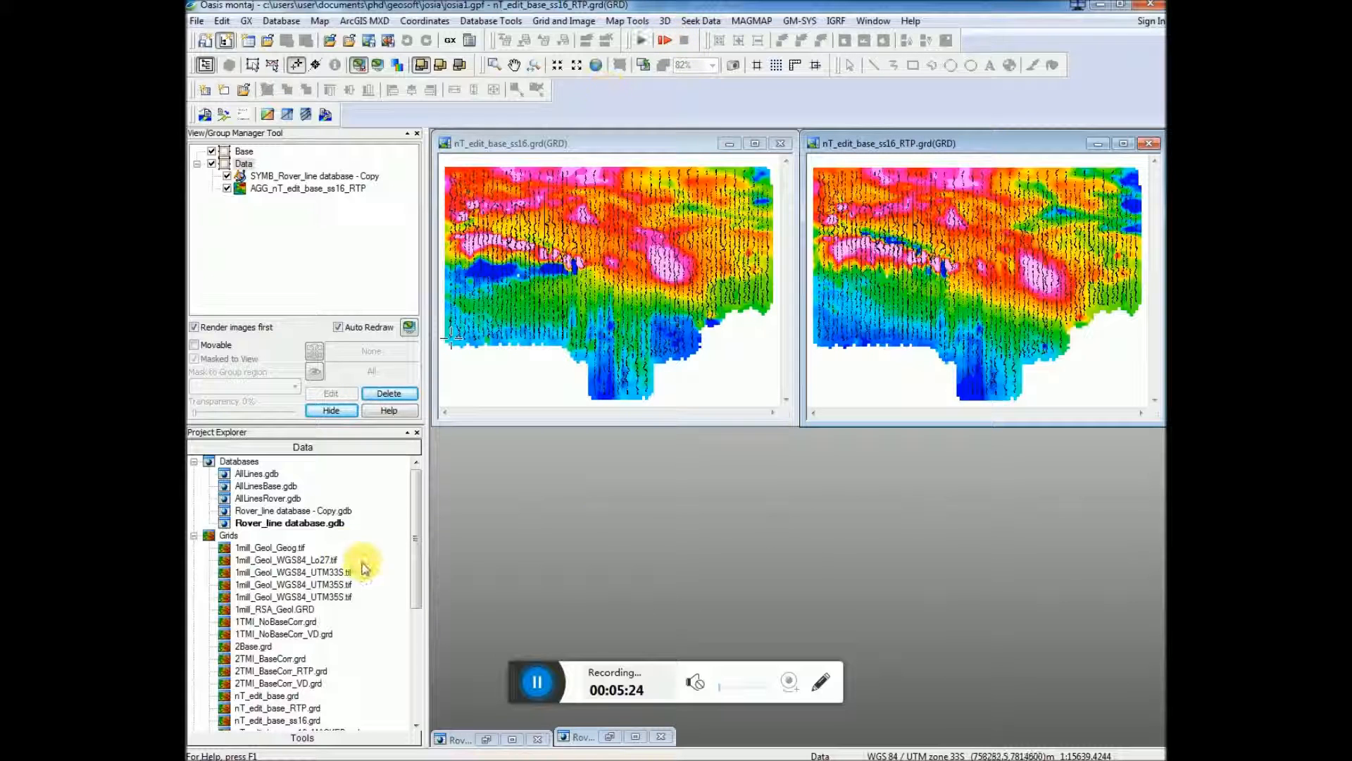
- Open the Rover_line database - Copy.gdb database from the project
{"action": "left_click", "coordinate": [317, 514]}
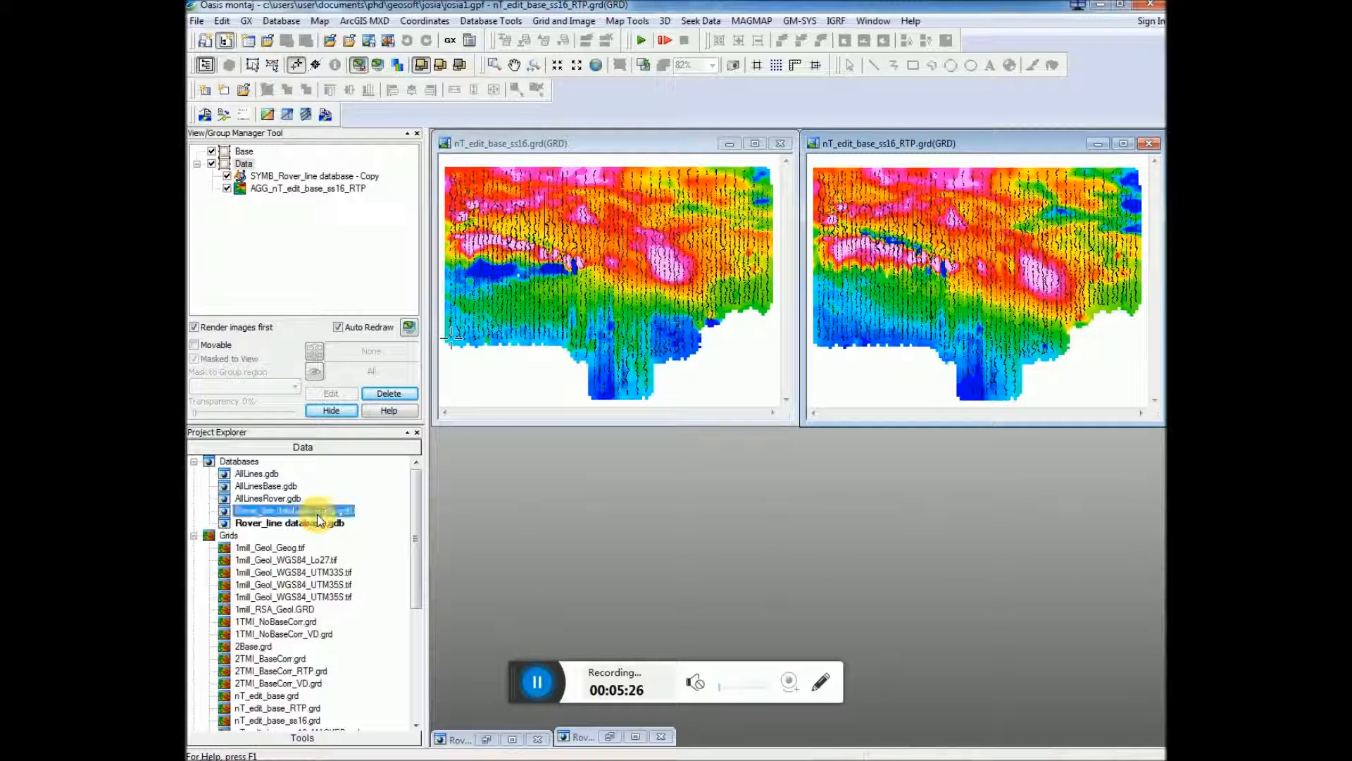
{"action": "double_click", "coordinate": [317, 514]}
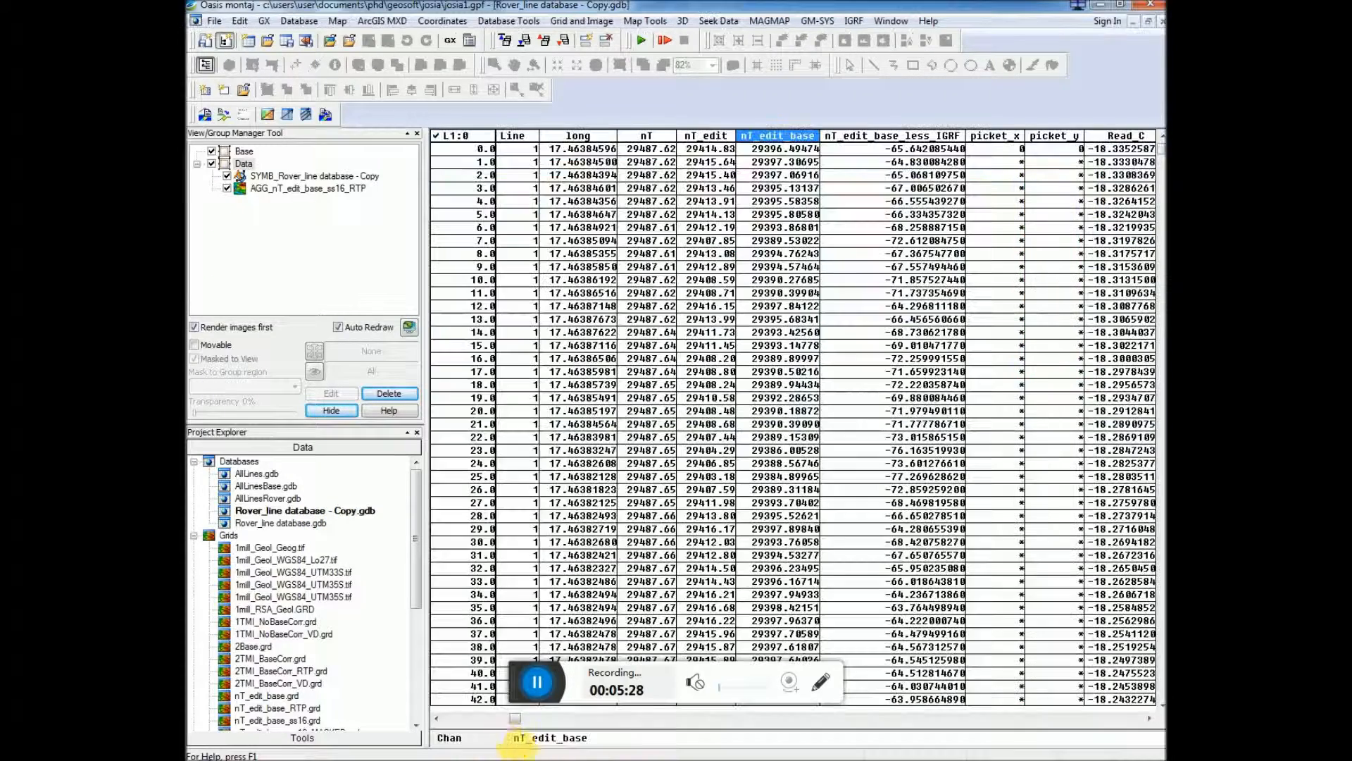
{"action": "left_click", "coordinate": [512, 739]}
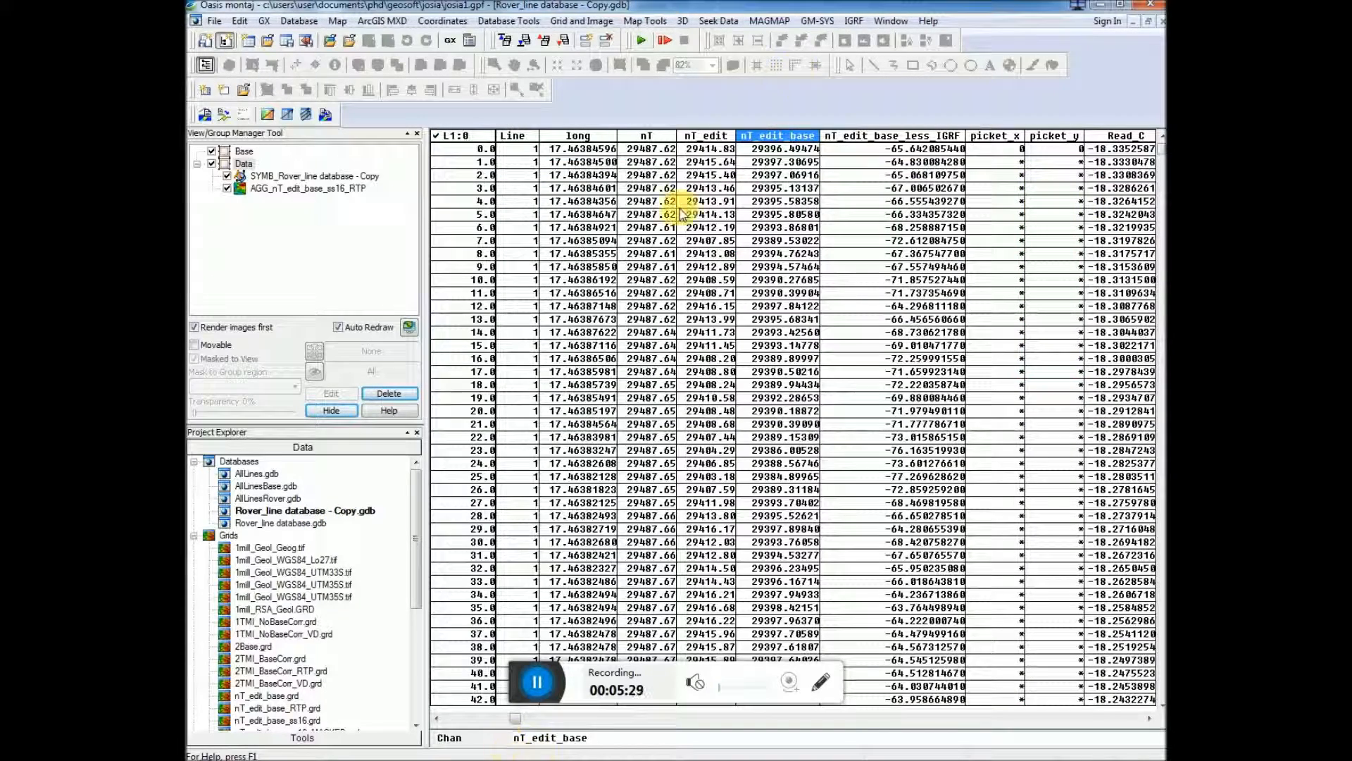
- Mask the nT_edit_base channel to the mask4.ply polygon, using X and Y as input channels and dummying values outside
{"action": "left_click", "coordinate": [503, 21]}
{"action": "mouse_move", "coordinate": [550, 128]}
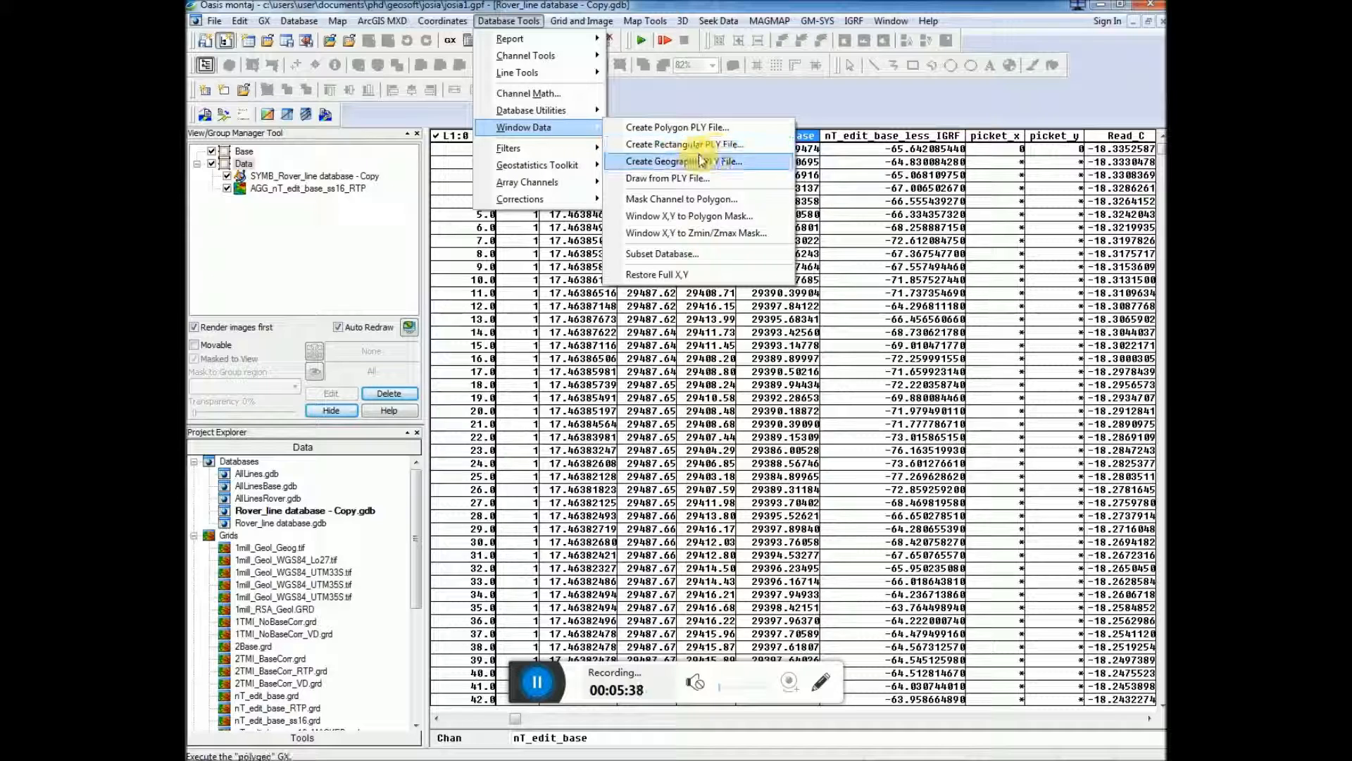
{"action": "left_click", "coordinate": [641, 202]}
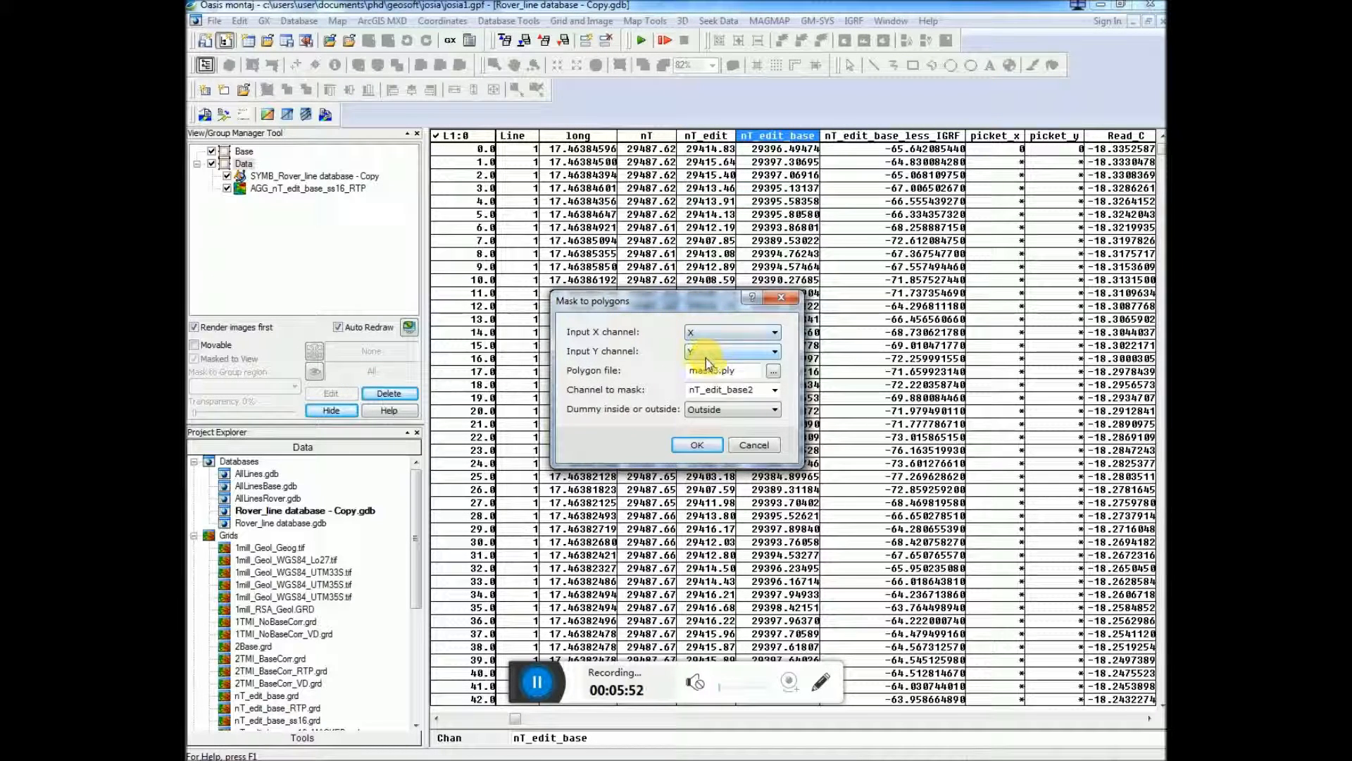
{"action": "left_click", "coordinate": [773, 372]}
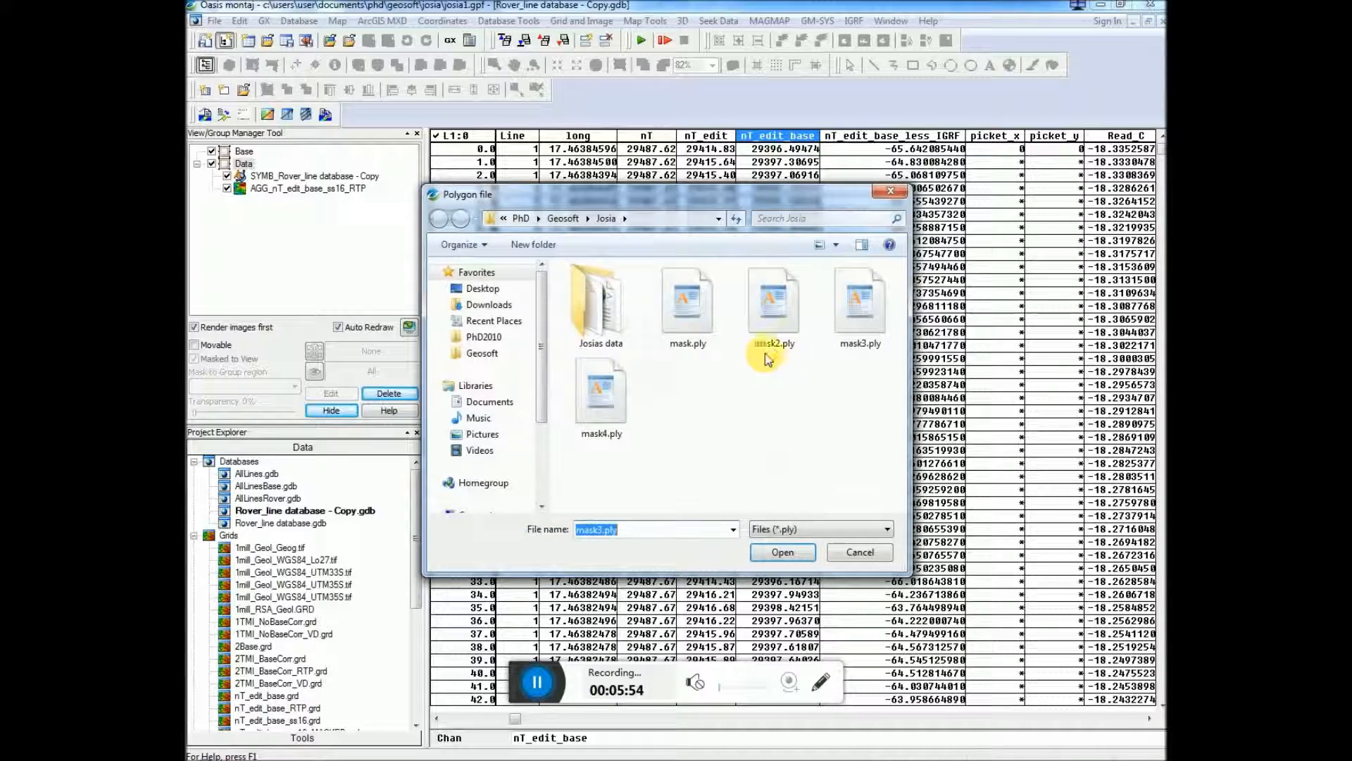
{"action": "double_click", "coordinate": [600, 393]}
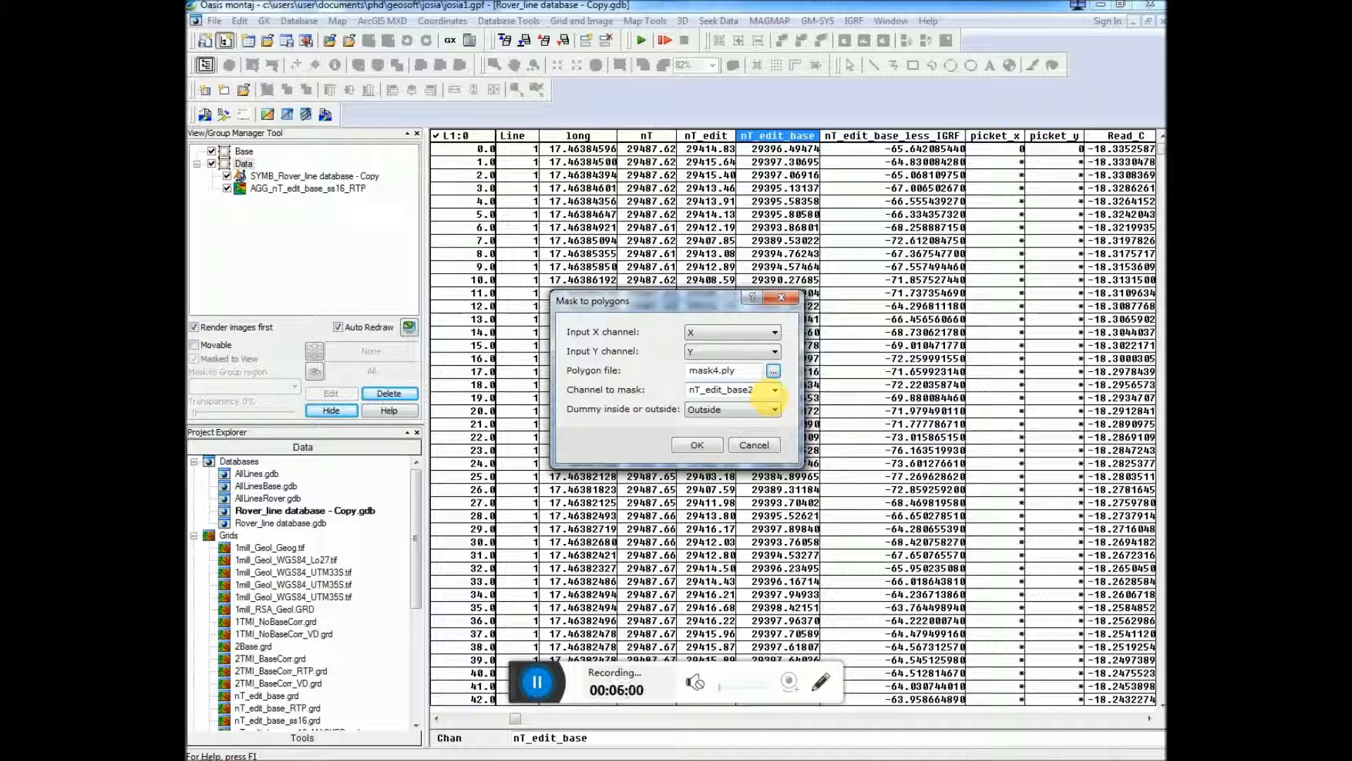
{"action": "left_click", "coordinate": [775, 391]}
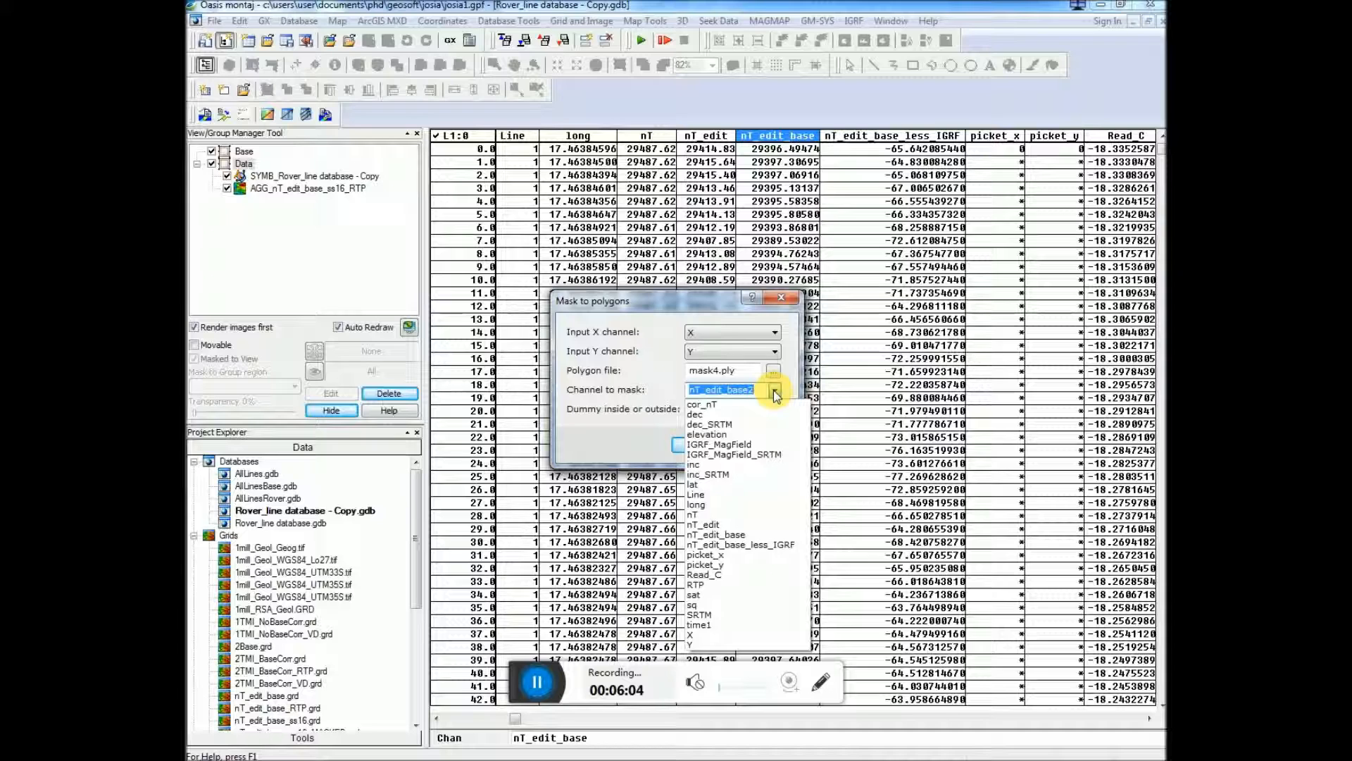
{"action": "left_click", "coordinate": [716, 536]}
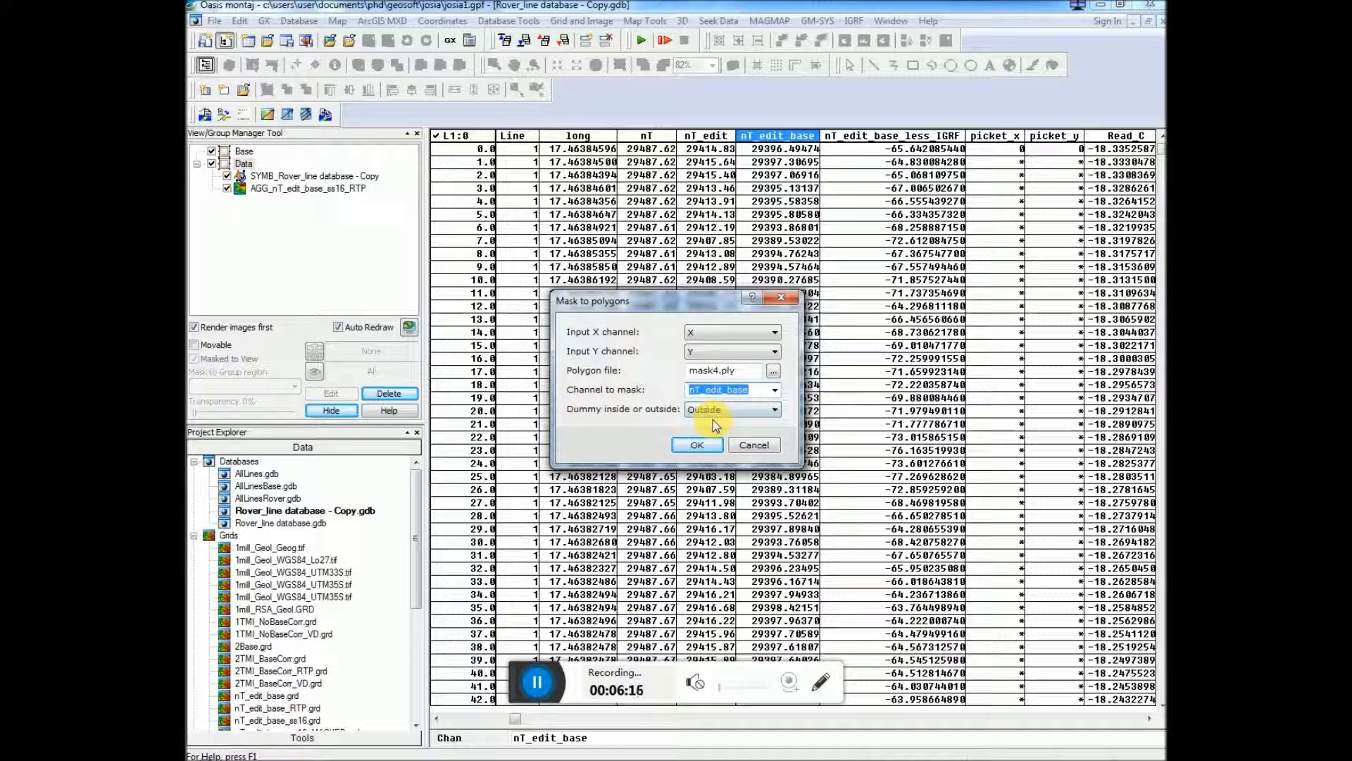
{"action": "left_click", "coordinate": [704, 445]}
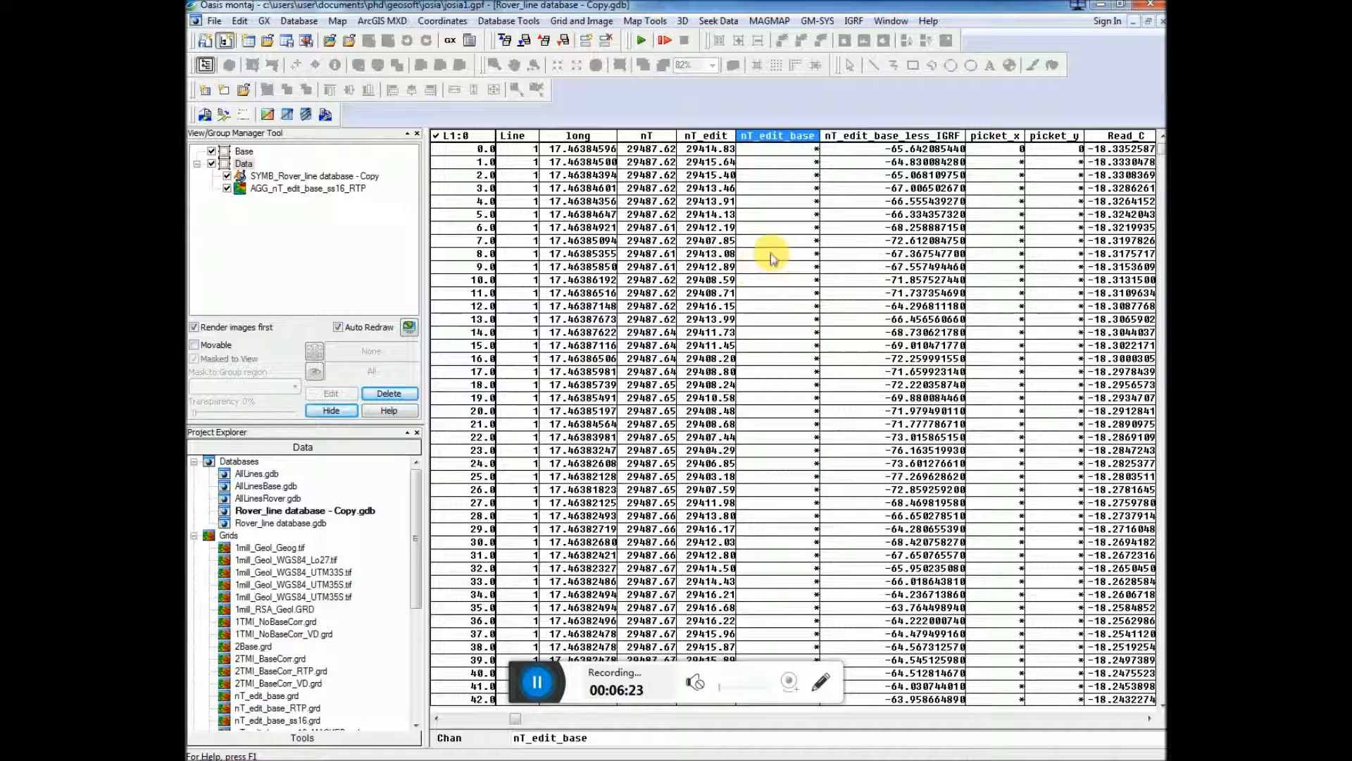
- Start minimum curvature gridding and choose nT_edit_base as the channel to grid
{"action": "left_click", "coordinate": [567, 22]}
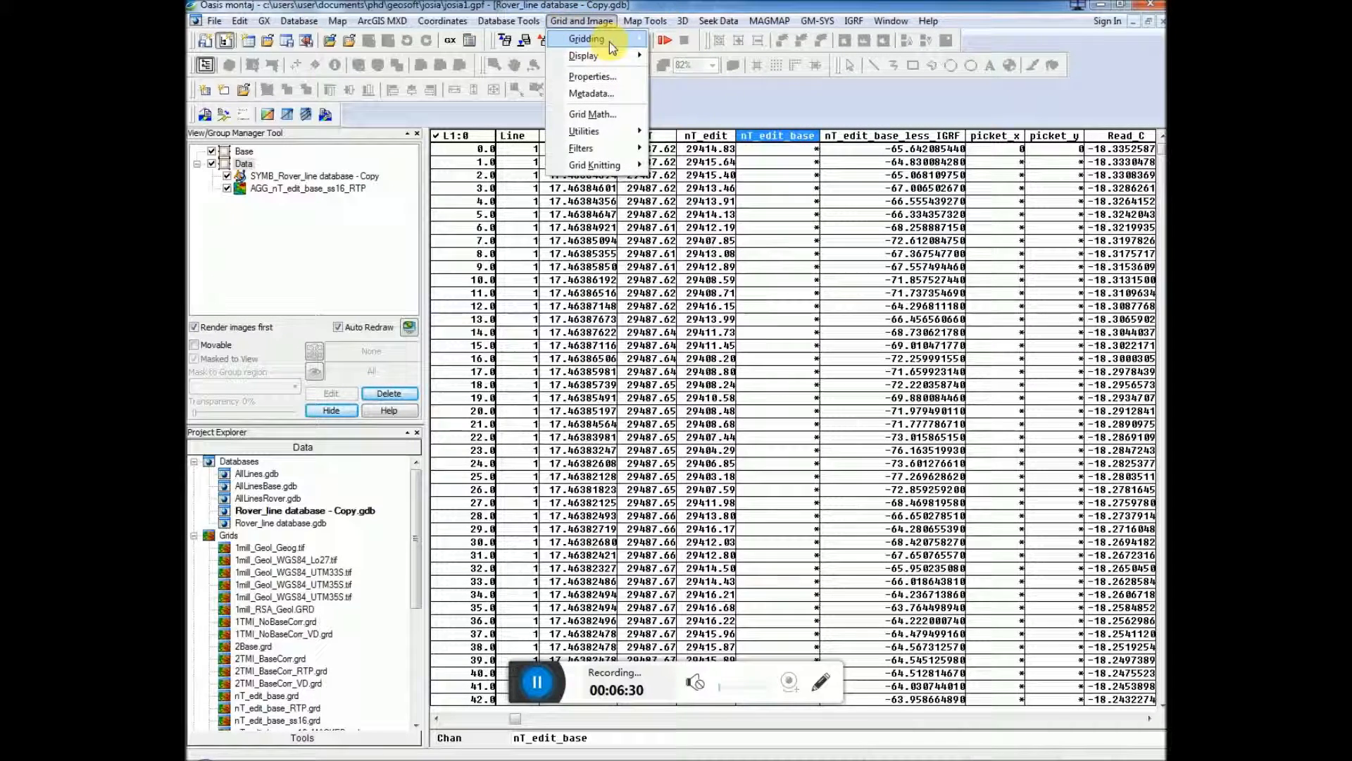
{"action": "mouse_move", "coordinate": [592, 40]}
{"action": "left_click", "coordinate": [704, 42]}
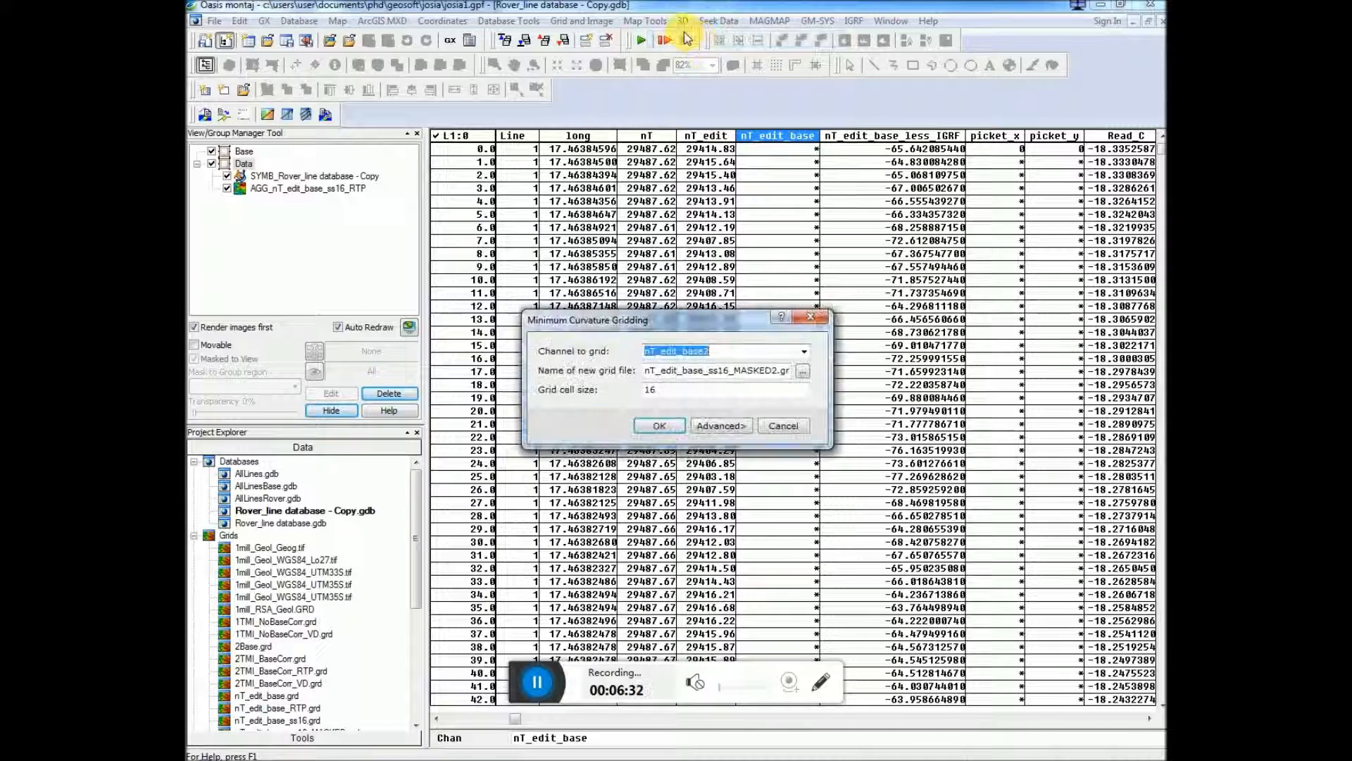
{"action": "left_click", "coordinate": [805, 351]}
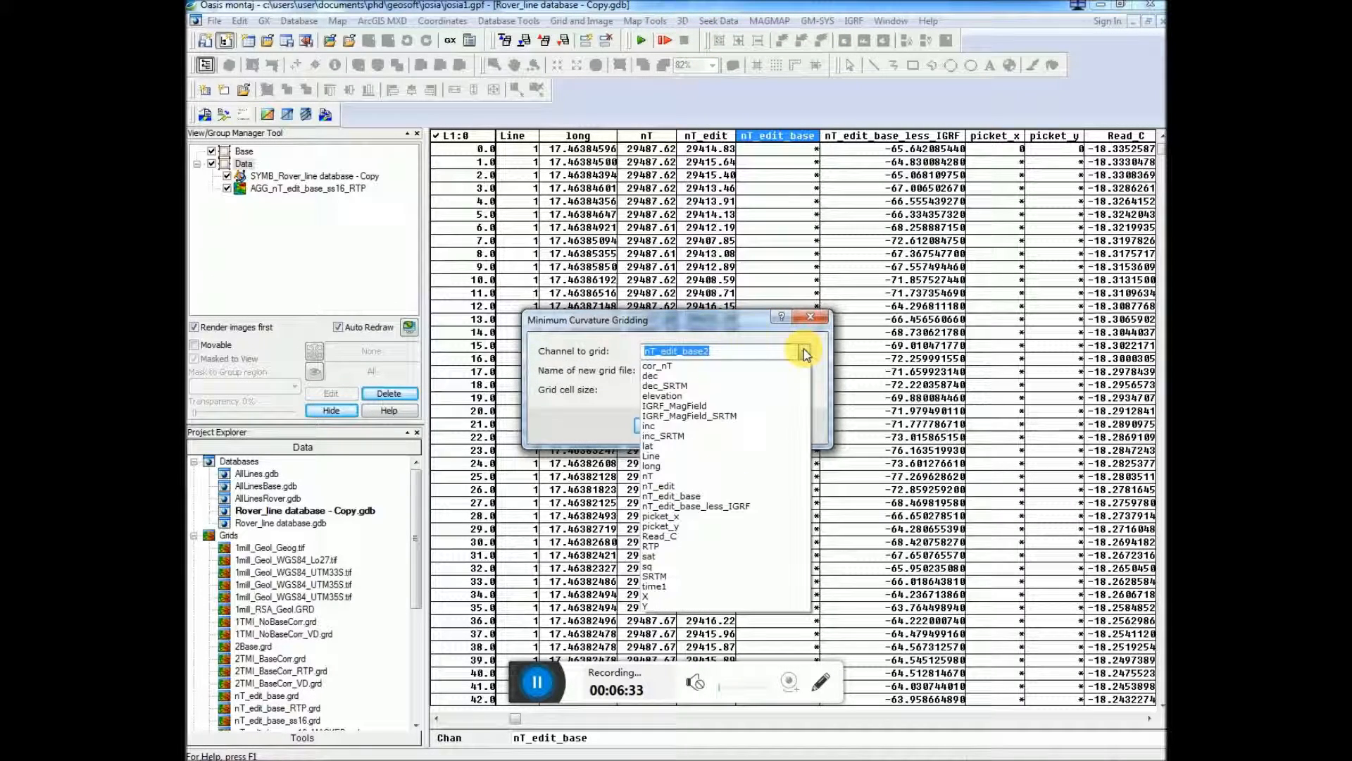
{"action": "left_click", "coordinate": [697, 502]}
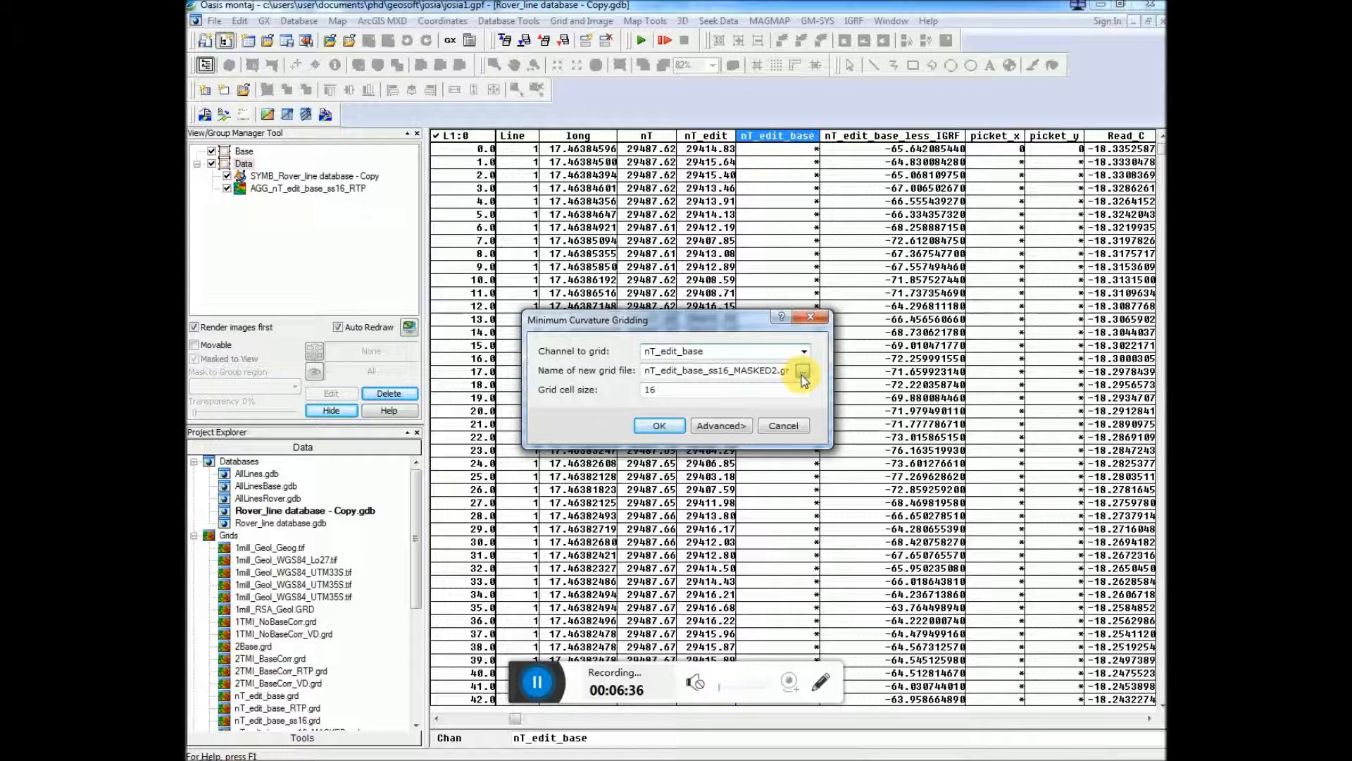
- Name the new grid file nT_edit_base_MASKED.grd in the Josia folder
{"action": "left_click", "coordinate": [802, 370]}
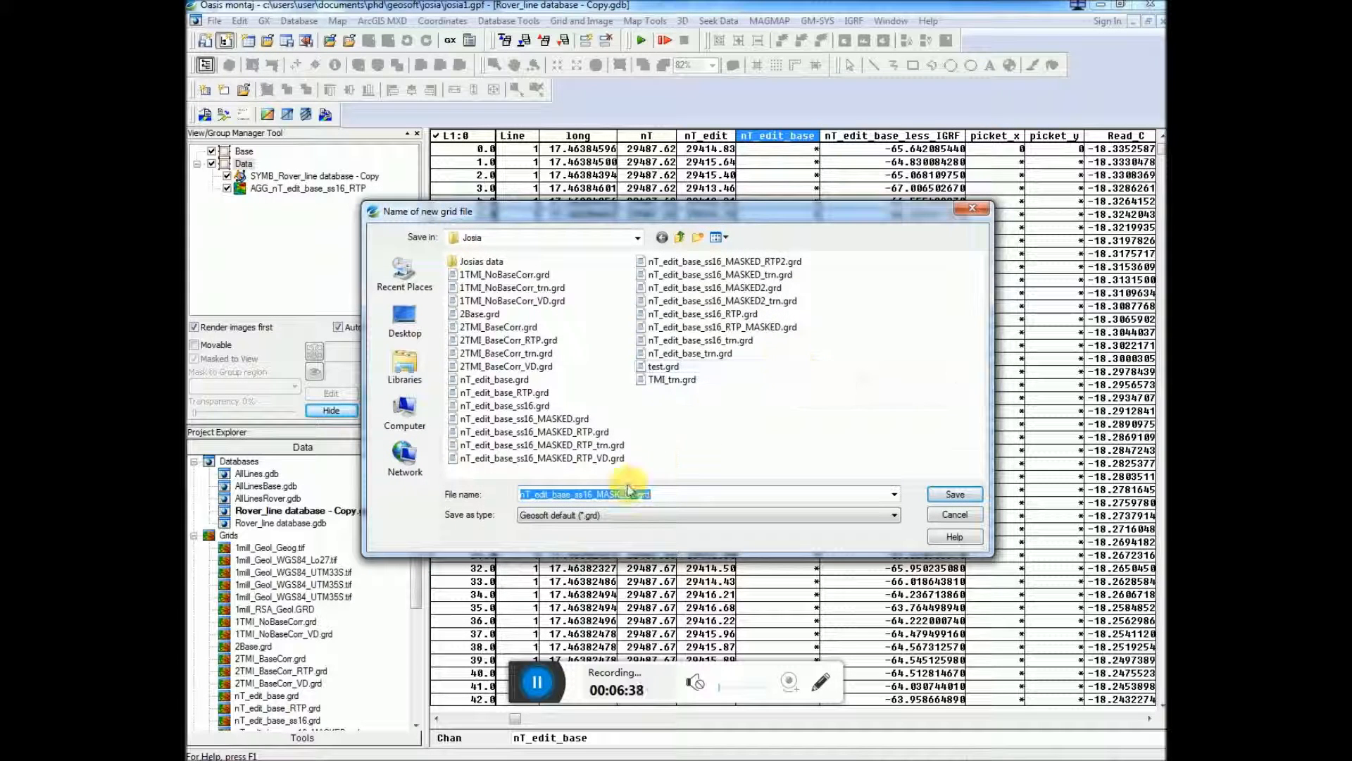
{"action": "left_click", "coordinate": [583, 495]}
{"action": "left_click_drag", "start_coordinate": [576, 496], "coordinate": [598, 499]}
{"action": "key", "text": "BackSpace"}
{"action": "left_click", "coordinate": [618, 495]}
{"action": "key", "text": "BackSpace"}
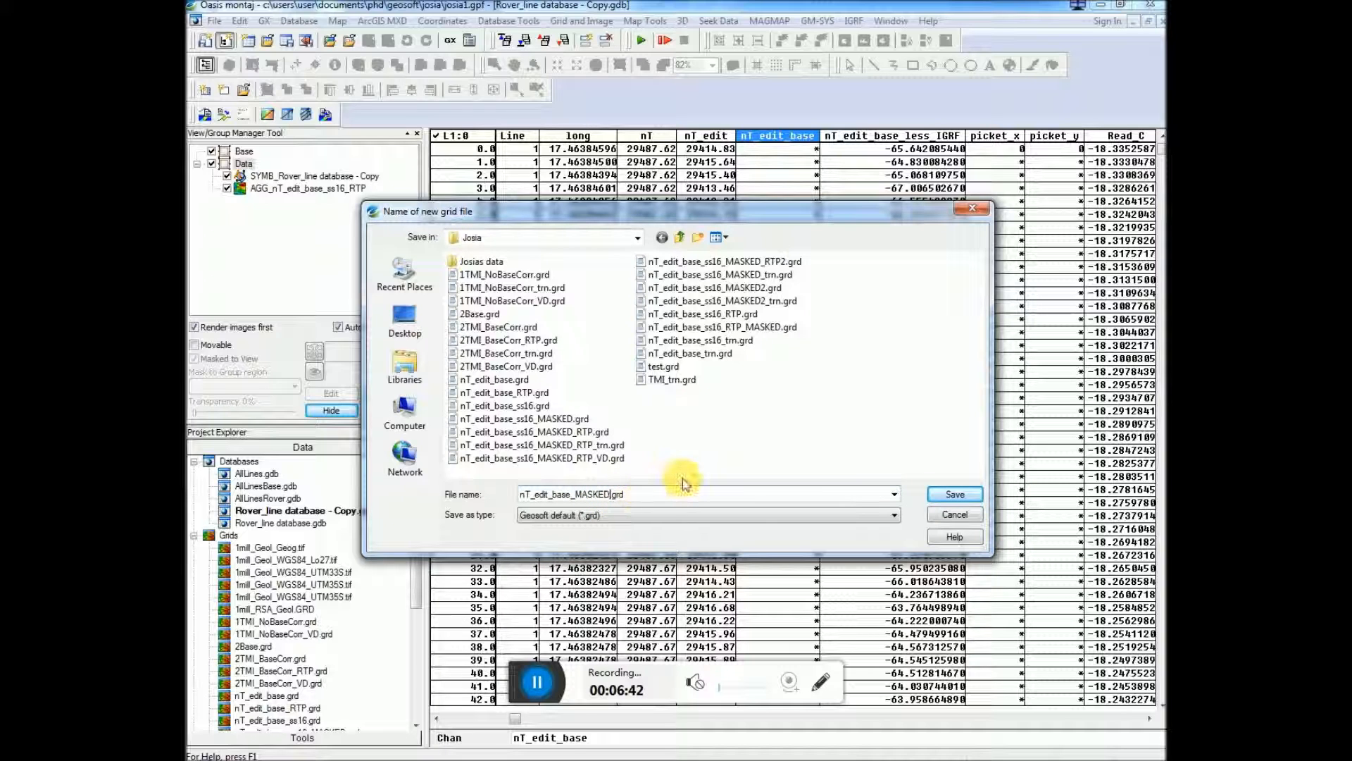
{"action": "left_click", "coordinate": [954, 495]}
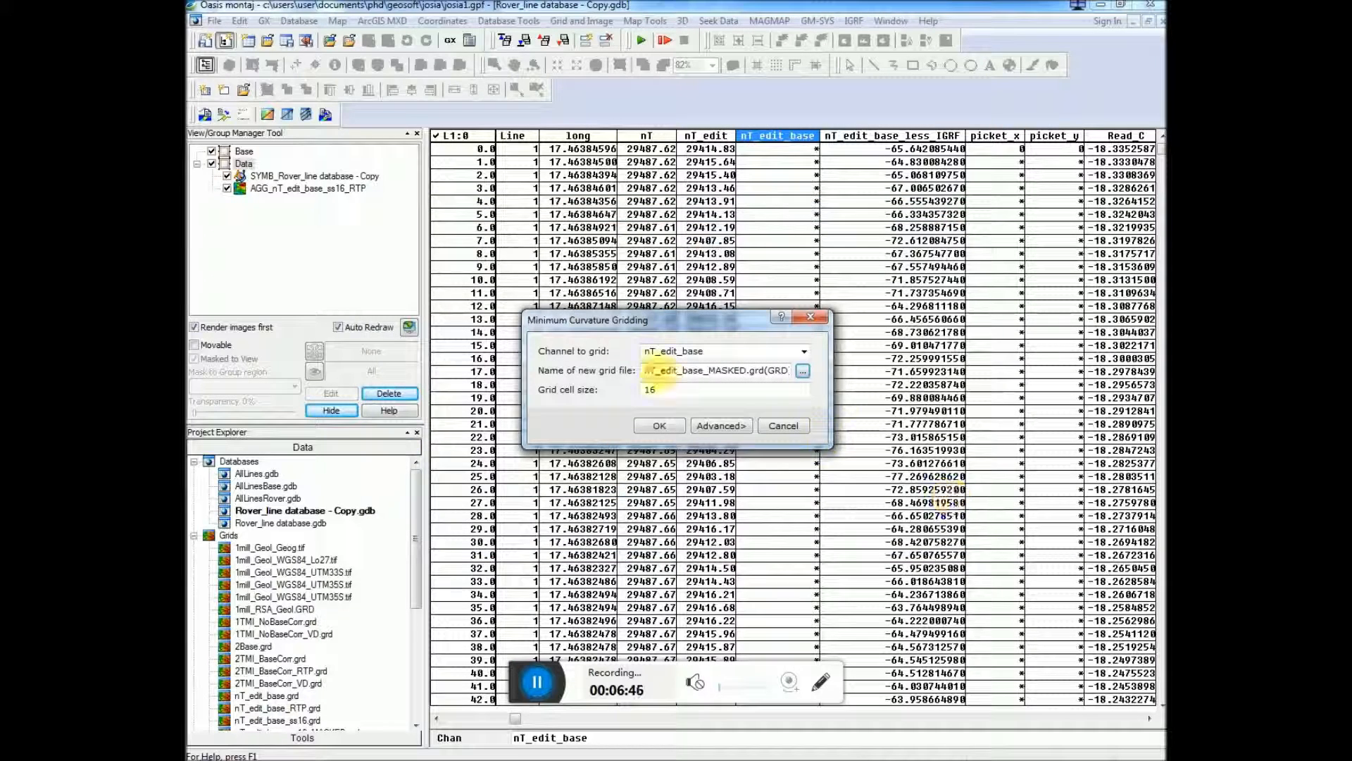
- Clear the grid cell size and generate the masked grid with the default cell size
{"action": "left_click_drag", "start_coordinate": [682, 394], "coordinate": [644, 389]}
{"action": "key", "text": "BackSpace"}
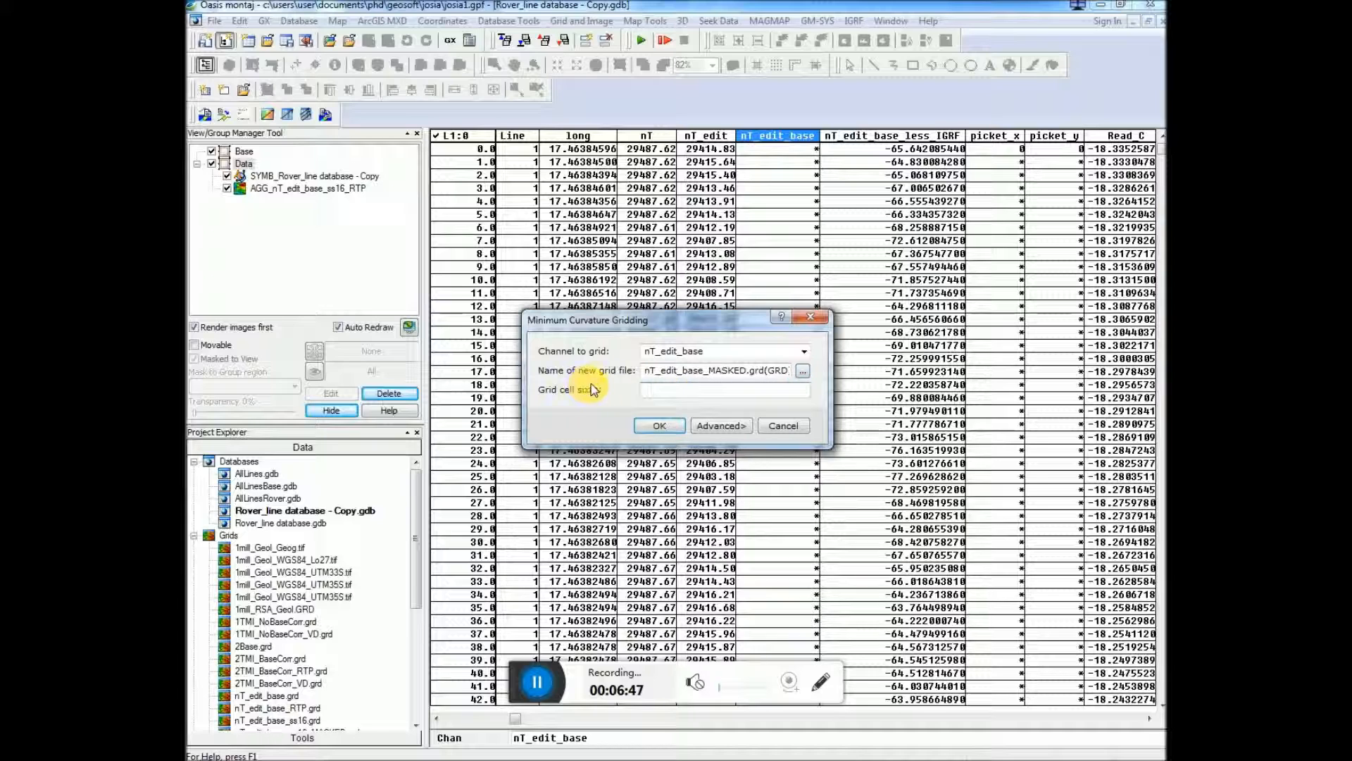
{"action": "left_click", "coordinate": [661, 426]}
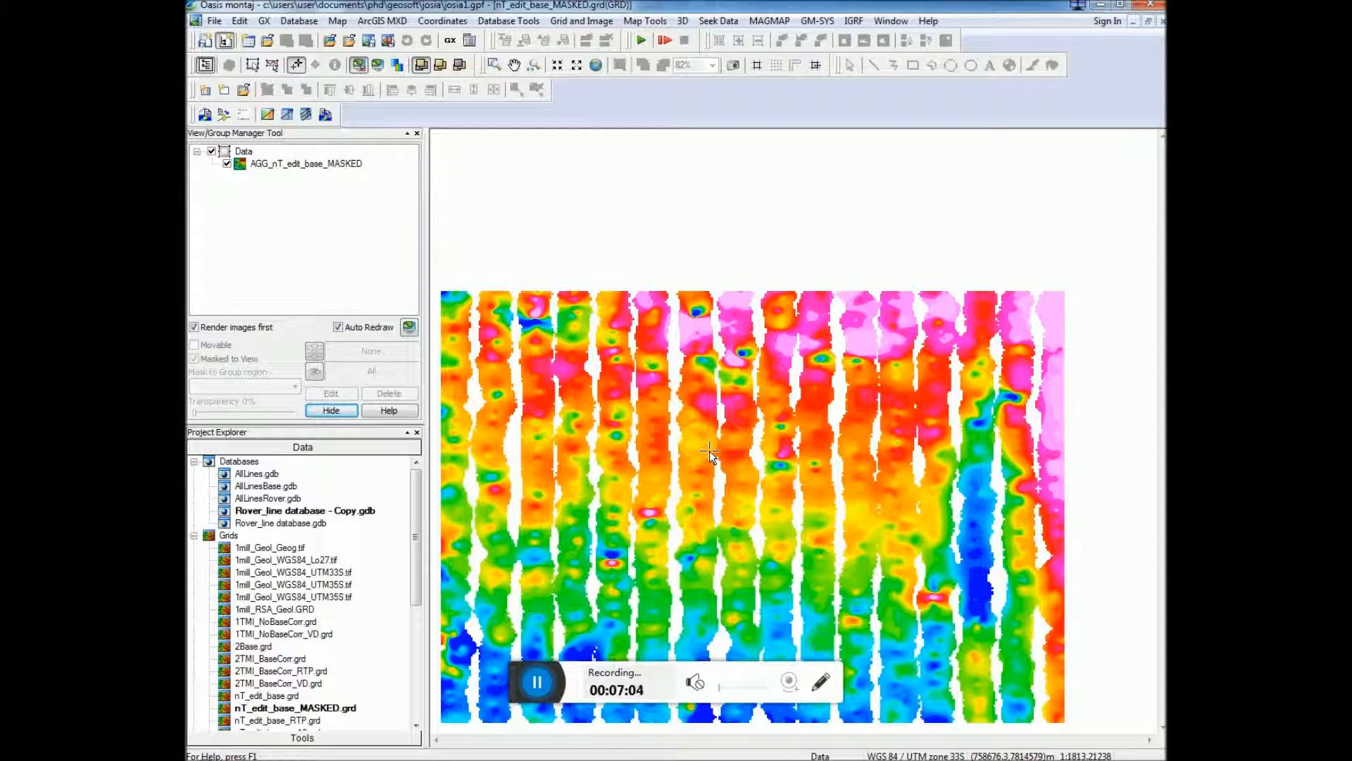
- Regrid nT_edit_base by minimum curvature with a cell size of 10, overwriting nT_edit_base_MASKED.grd
{"action": "left_click", "coordinate": [582, 21]}
{"action": "mouse_move", "coordinate": [590, 39]}
{"action": "left_click", "coordinate": [697, 40]}
{"action": "left_click", "coordinate": [682, 392]}
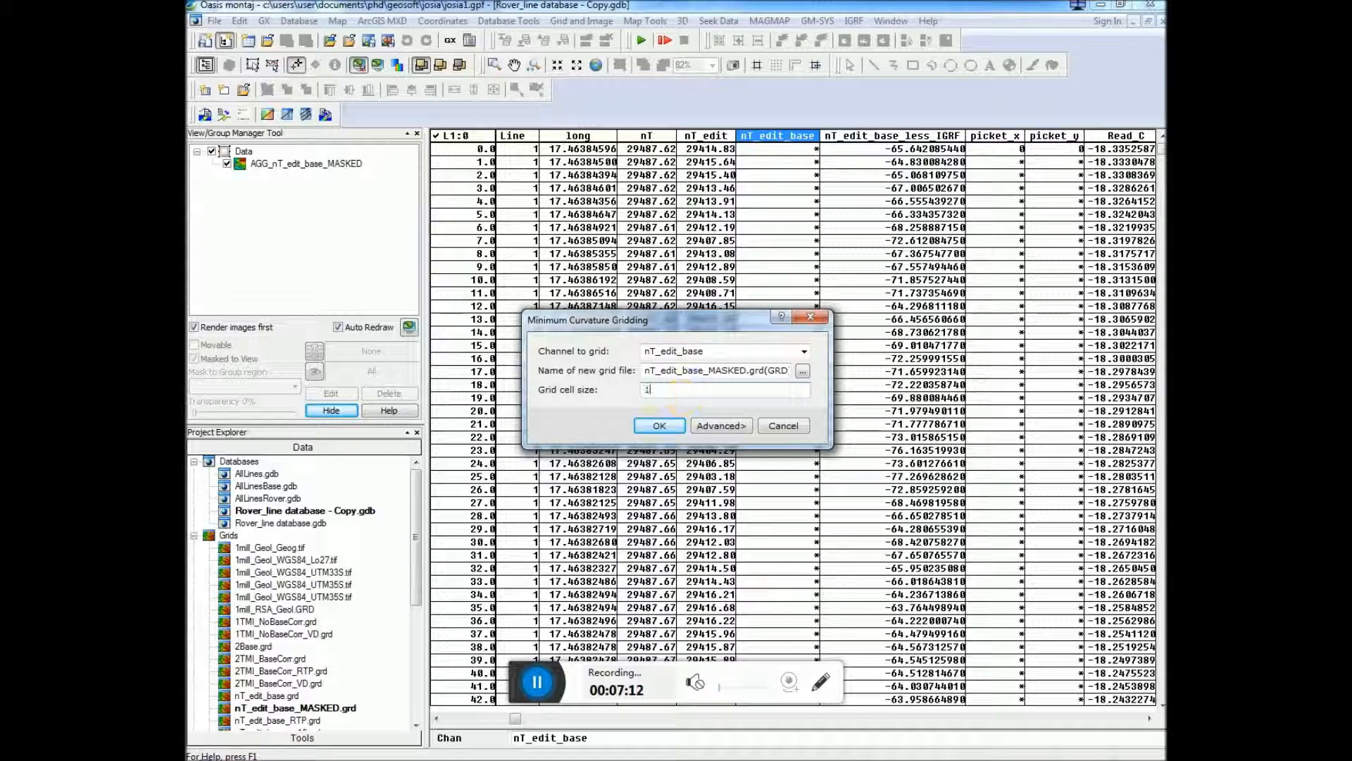
{"action": "type", "text": "10"}
{"action": "left_click", "coordinate": [654, 426]}
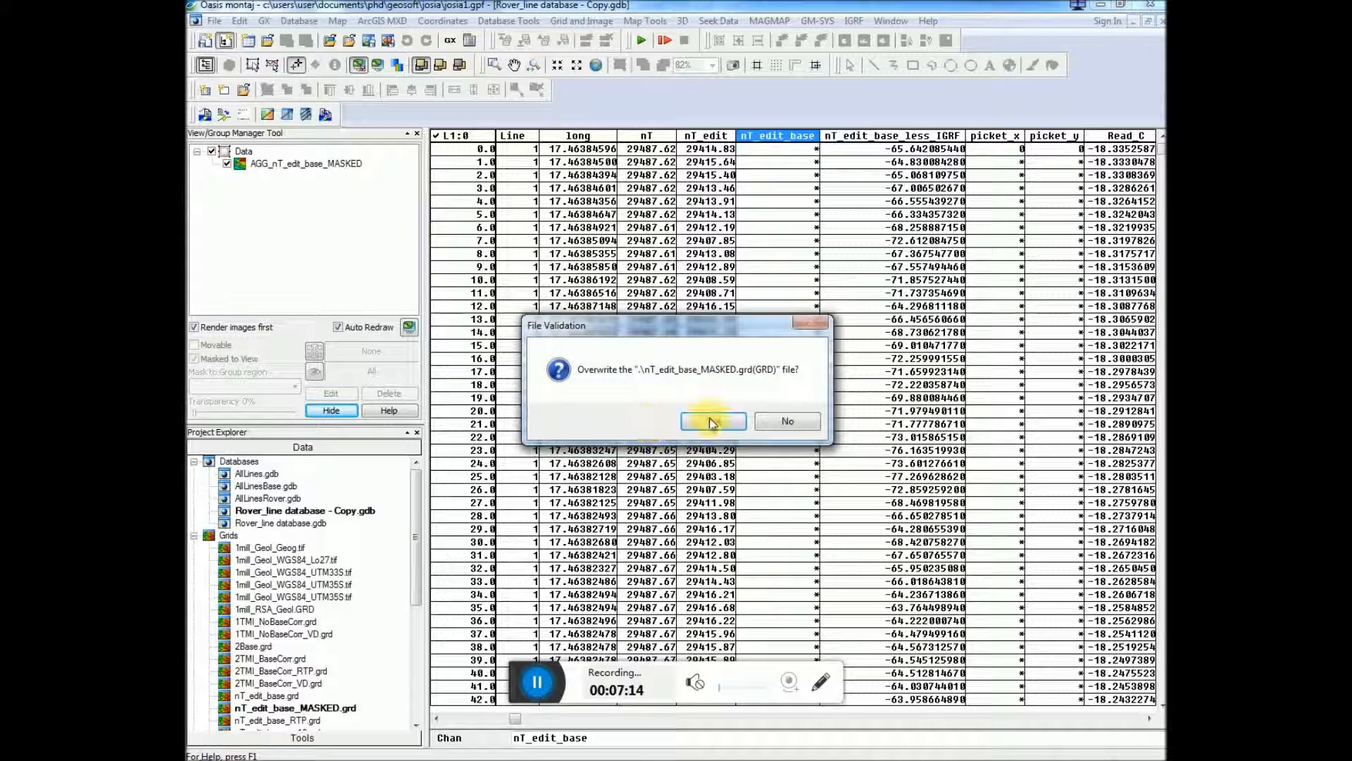
{"action": "left_click", "coordinate": [706, 421]}
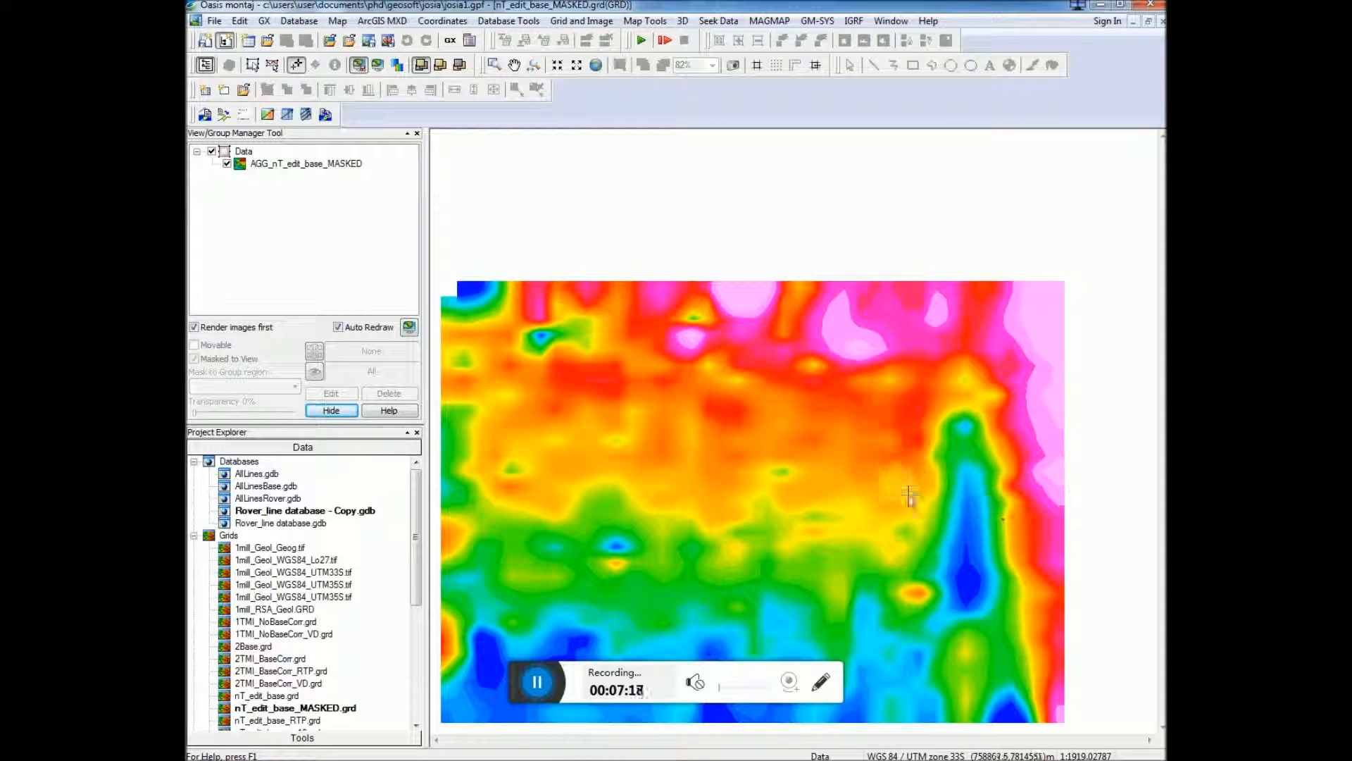
- Regrid nT_edit_base by minimum curvature with a cell size of 5, overwriting nT_edit_base_MASKED.grd
{"action": "left_click", "coordinate": [582, 21]}
{"action": "left_click", "coordinate": [700, 39]}
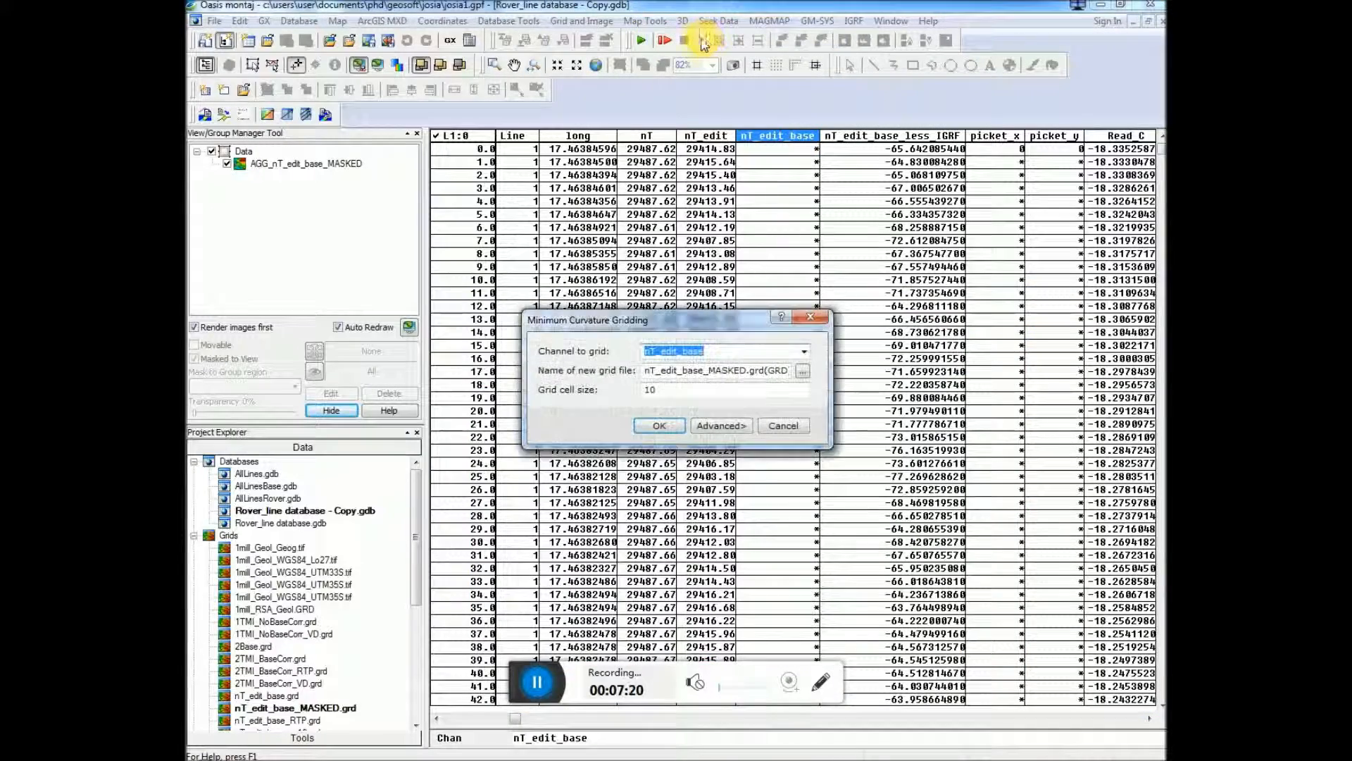
{"action": "left_click", "coordinate": [660, 425]}
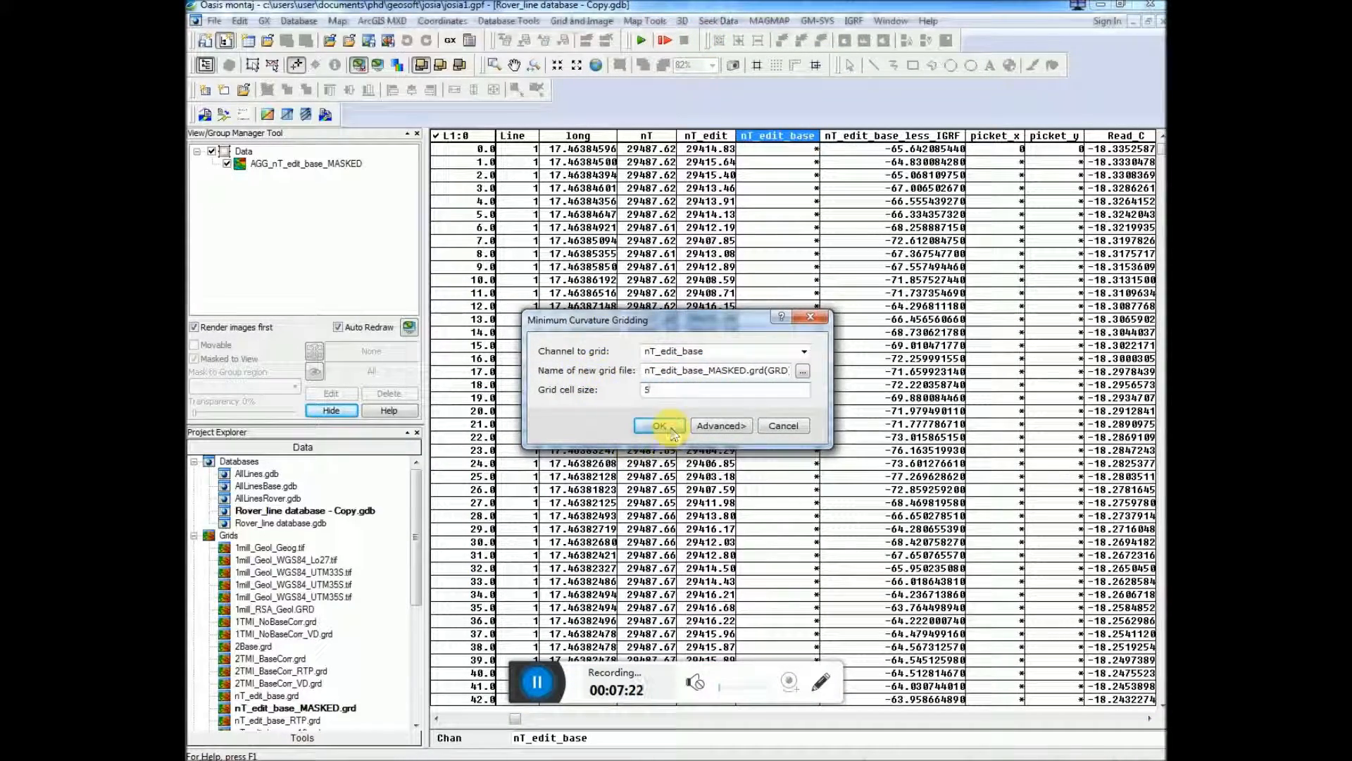
{"action": "left_click", "coordinate": [713, 422]}
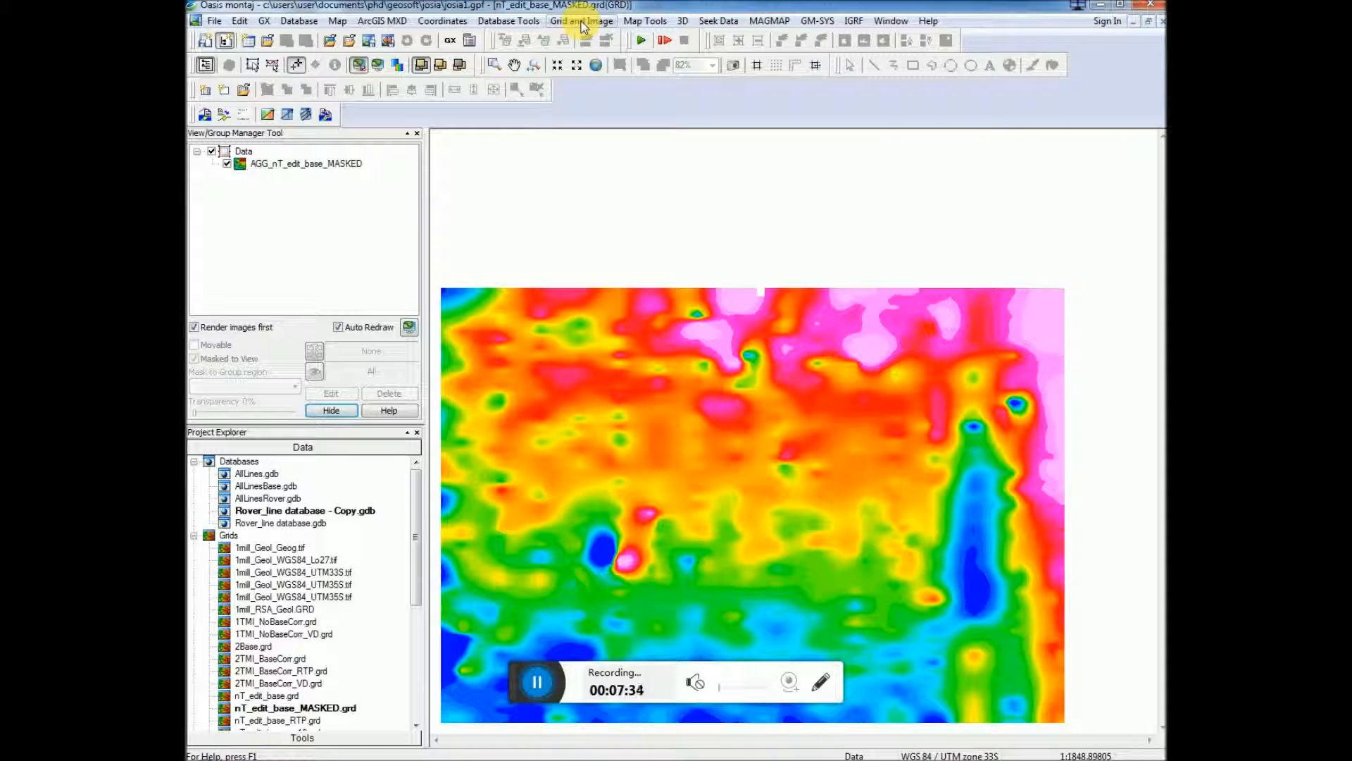
- Plot the survey locations on the masked grid as 0.1 mm circles, using nT_edit_base as the mask channel and the default map scale
{"action": "left_click", "coordinate": [653, 23]}
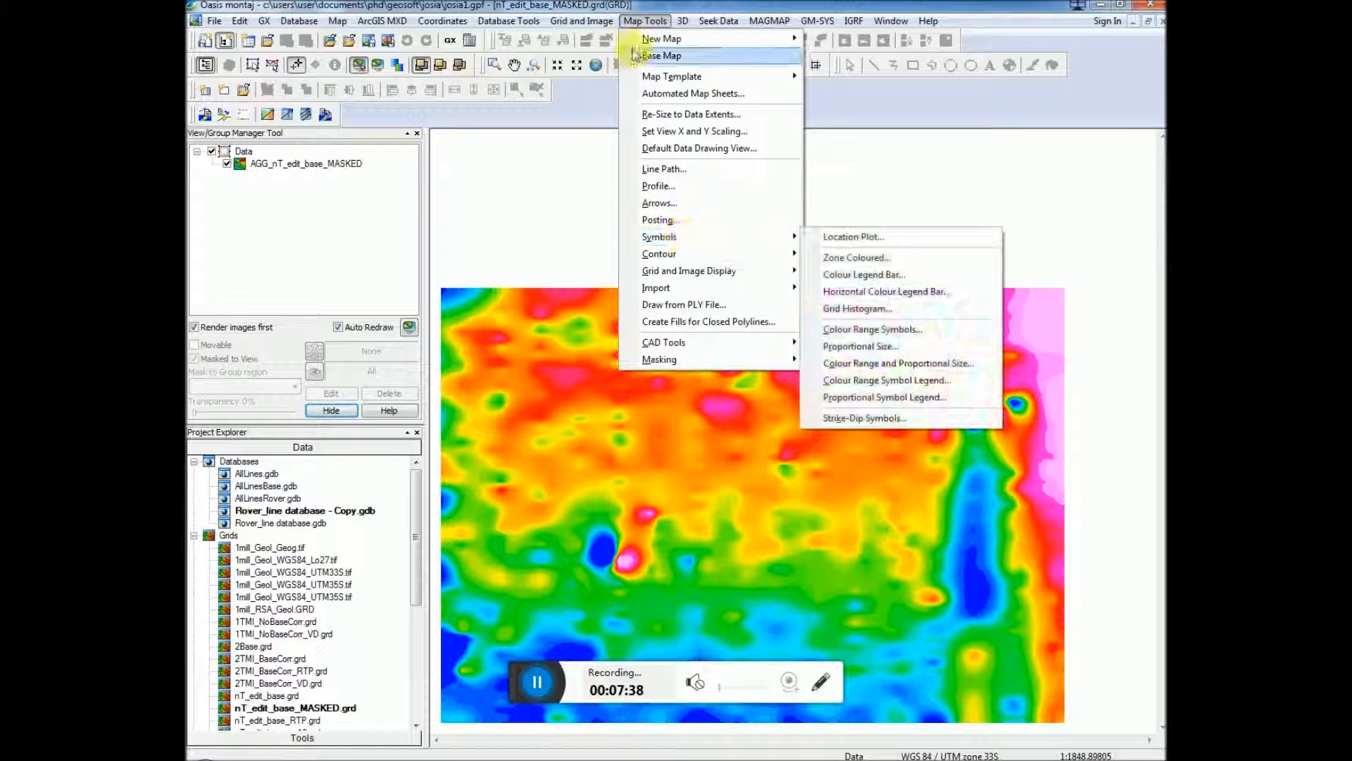
{"action": "mouse_move", "coordinate": [755, 237]}
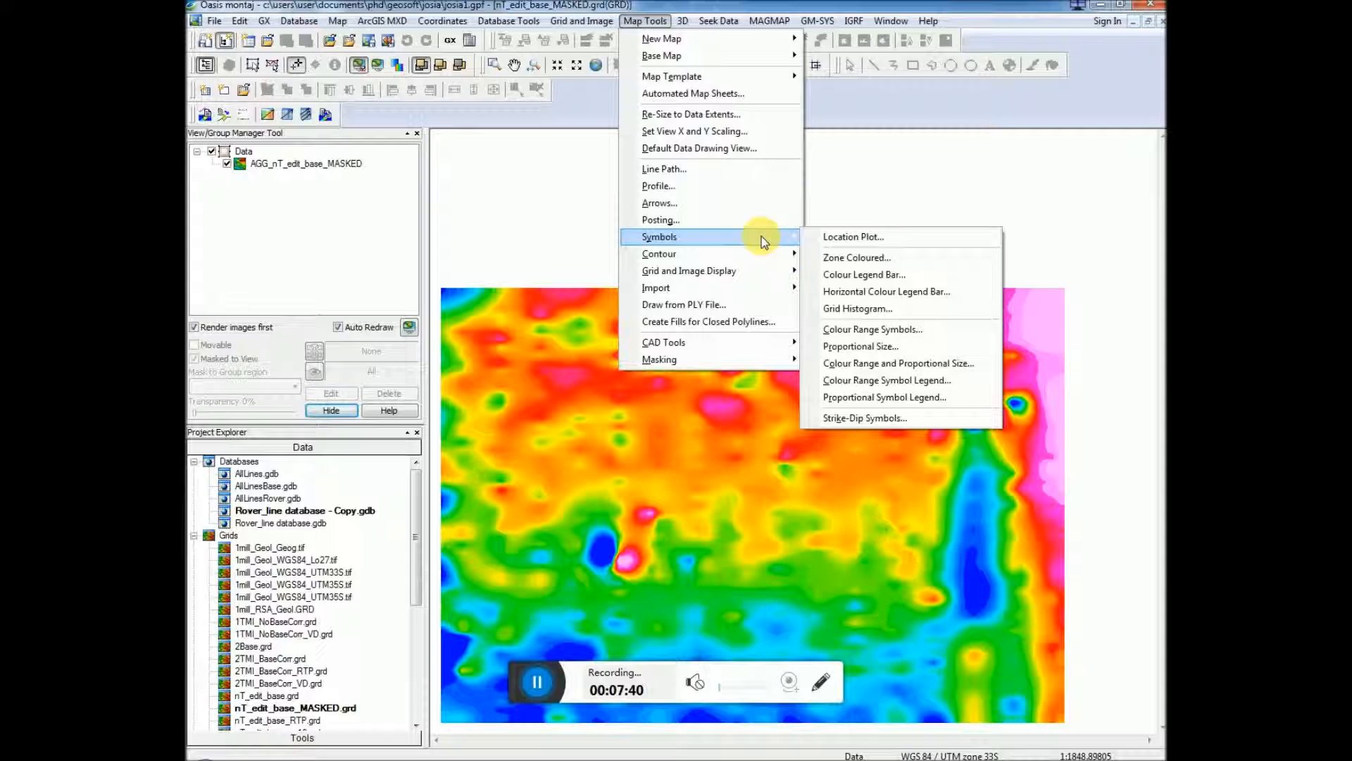
{"action": "left_click", "coordinate": [846, 238]}
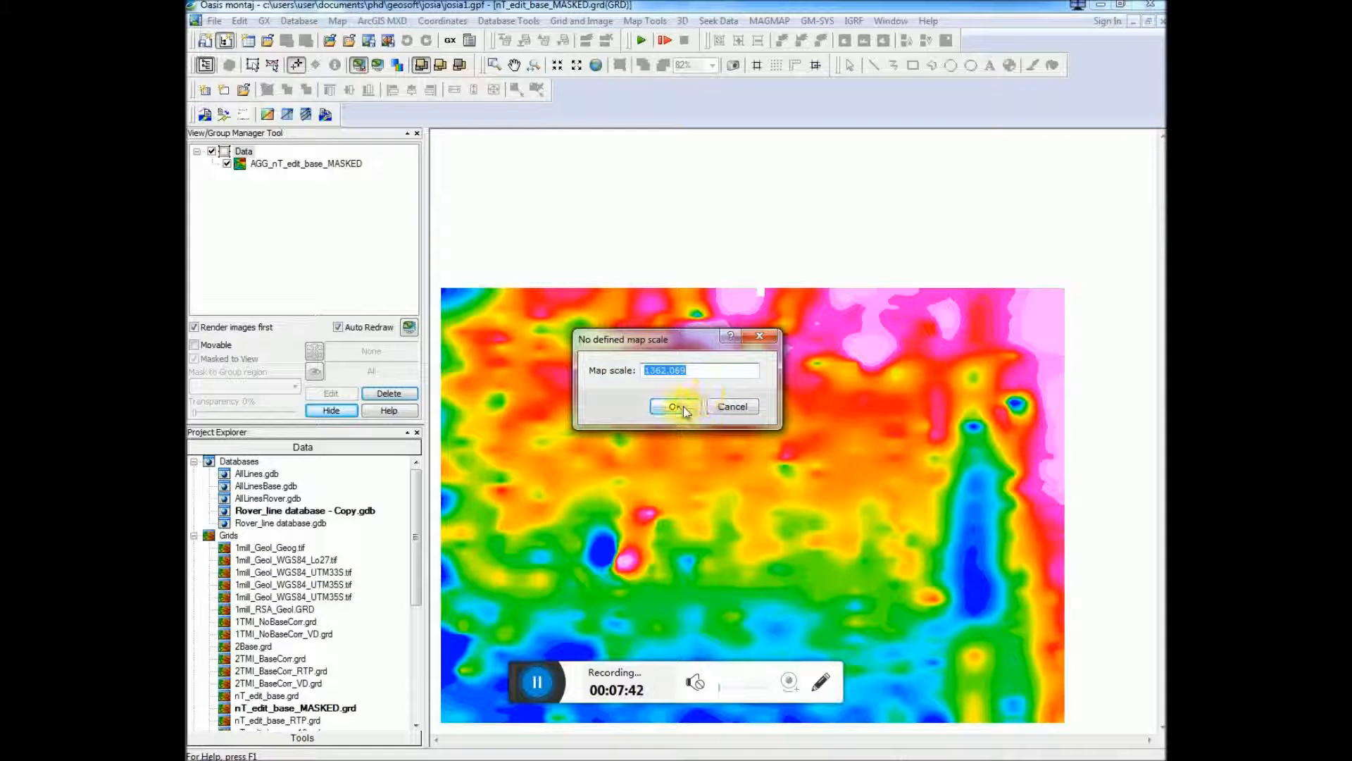
{"action": "left_click", "coordinate": [688, 412]}
{"action": "left_click", "coordinate": [766, 312]}
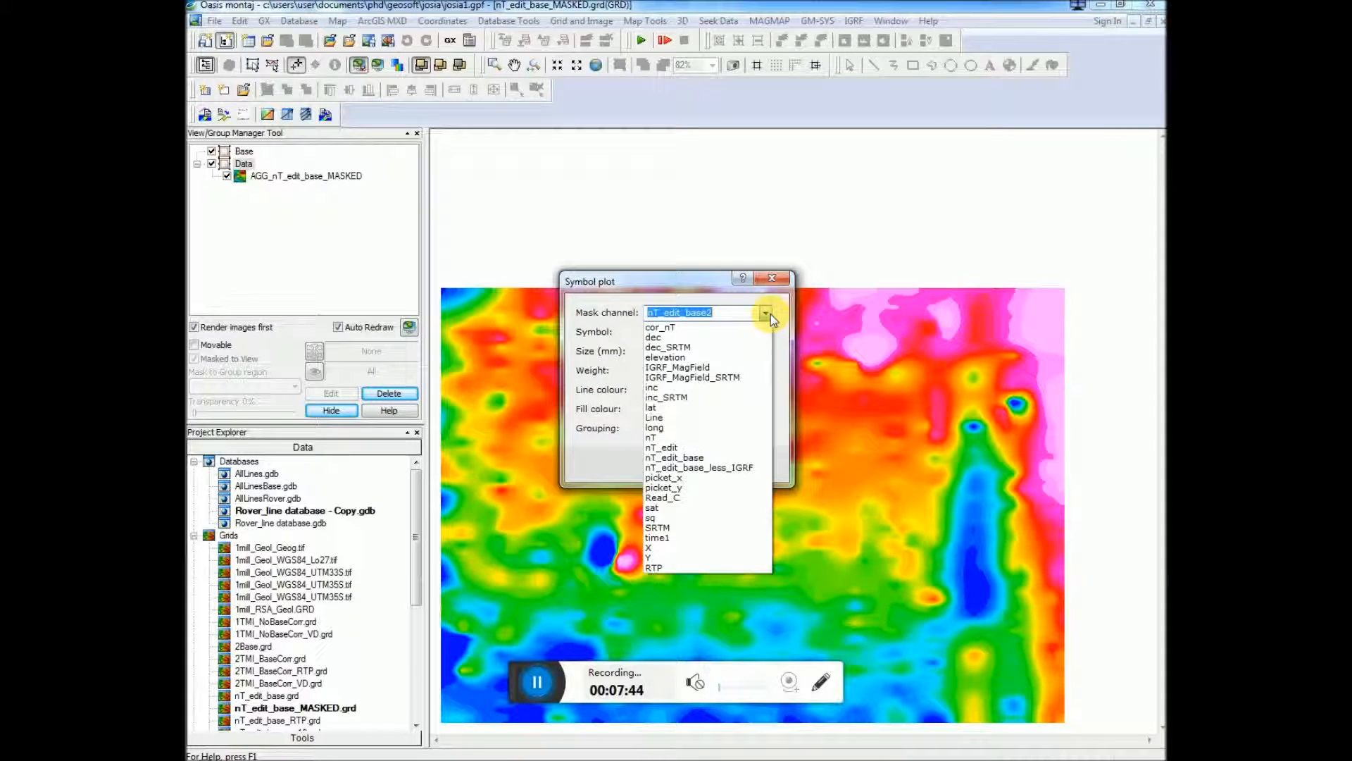
{"action": "left_click", "coordinate": [669, 458]}
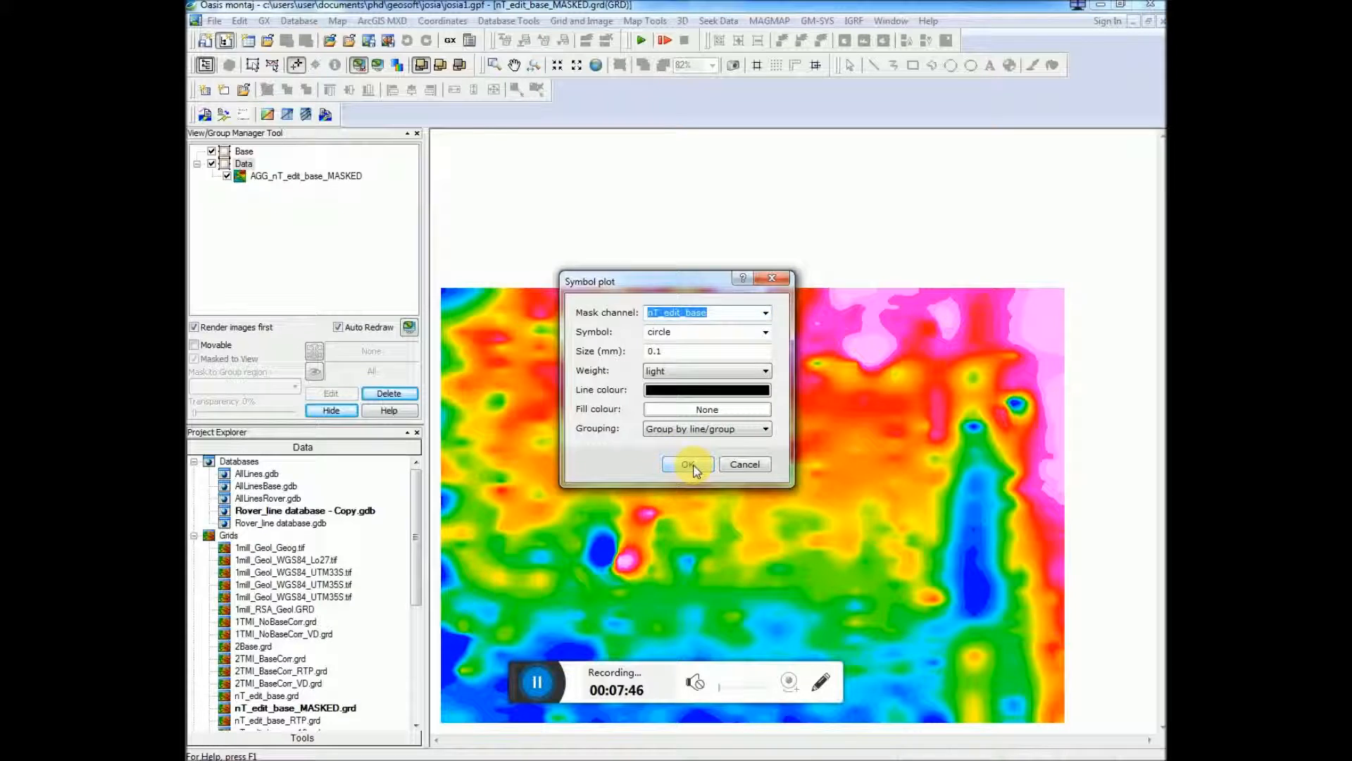
{"action": "left_click", "coordinate": [688, 464]}
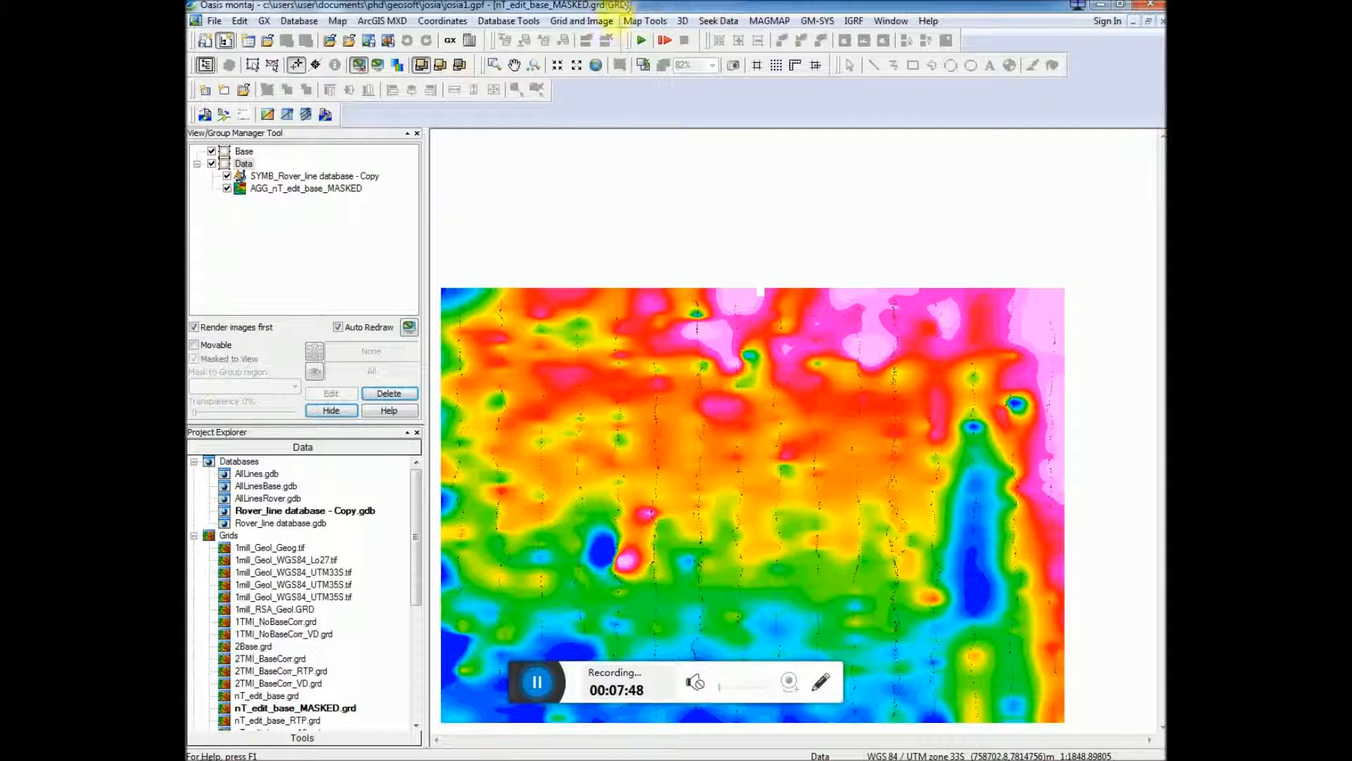
- Redraw the survey location symbols on the masked grid with a size of 1 mm
{"action": "left_click", "coordinate": [645, 21]}
{"action": "left_click", "coordinate": [774, 241]}
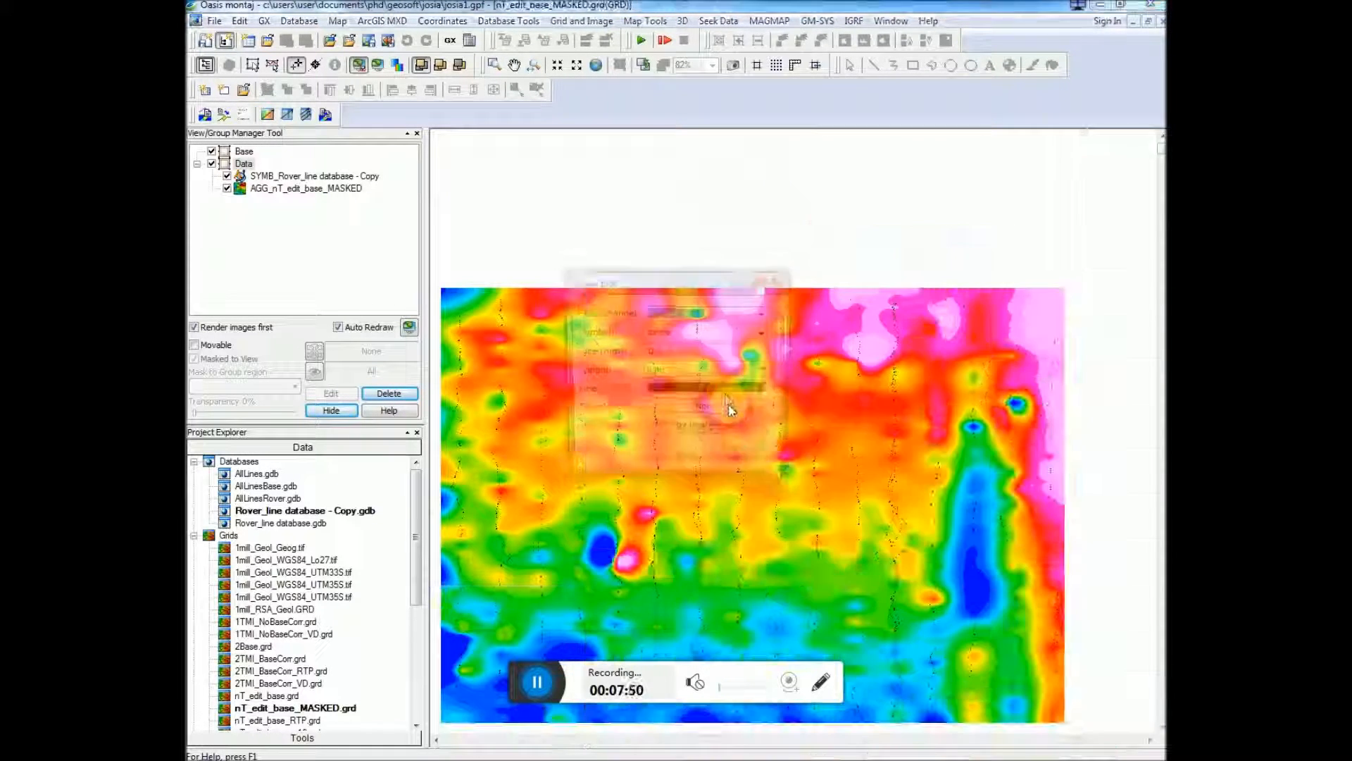
{"action": "left_click_drag", "start_coordinate": [660, 351], "coordinate": [602, 353]}
{"action": "type", "text": "1"}
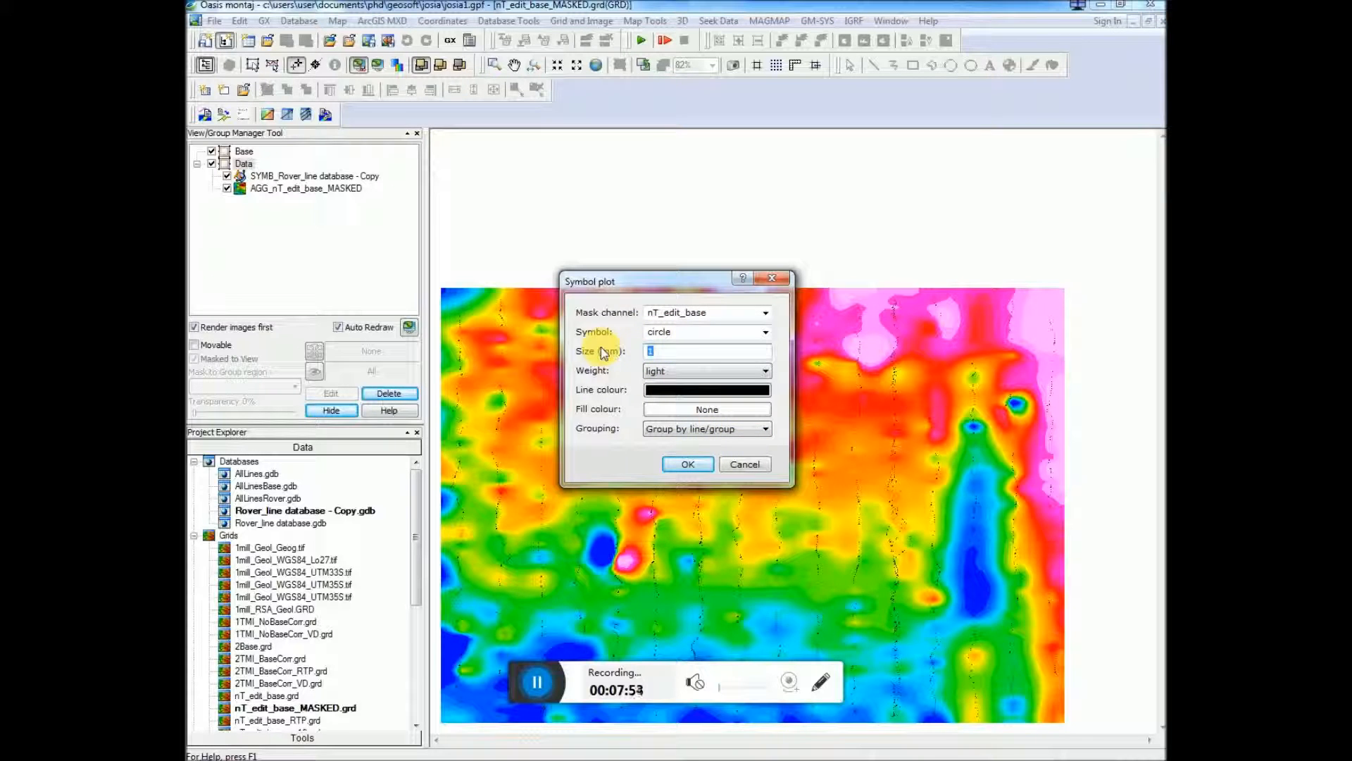
{"action": "left_click", "coordinate": [688, 464]}
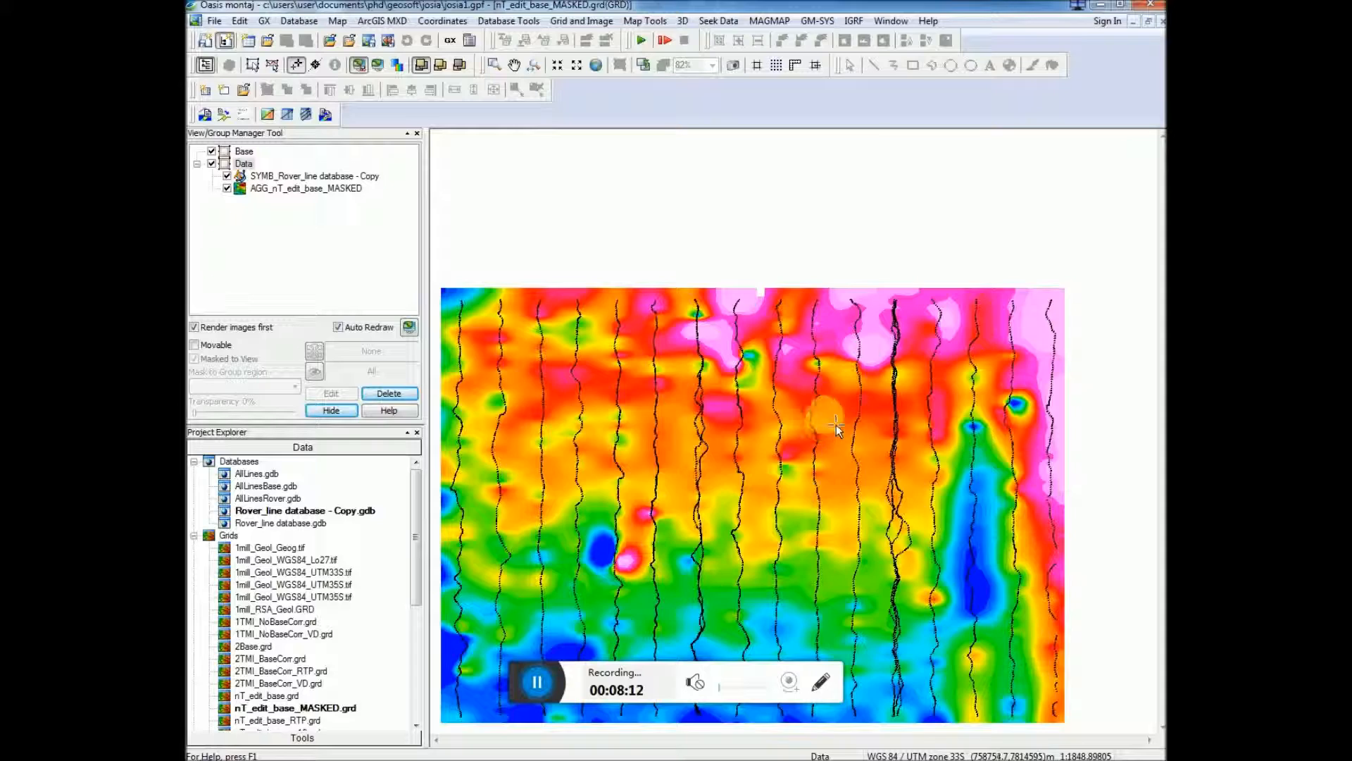
- Shrink the masked grid's map window, fit the full map in it, and place it beside the nT_edit_base_ss16_RTP map
{"action": "left_click", "coordinate": [1150, 24]}
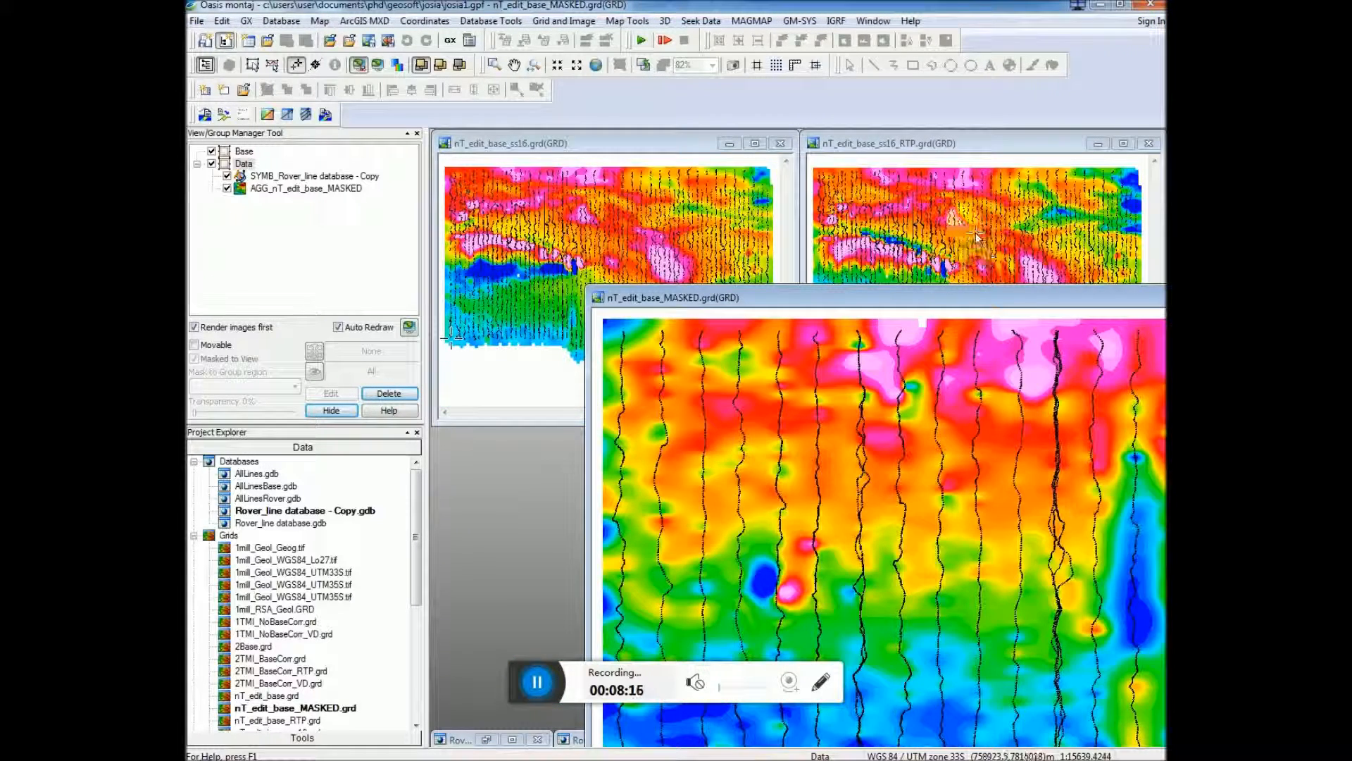
{"action": "left_click_drag", "start_coordinate": [961, 298], "coordinate": [809, 211]}
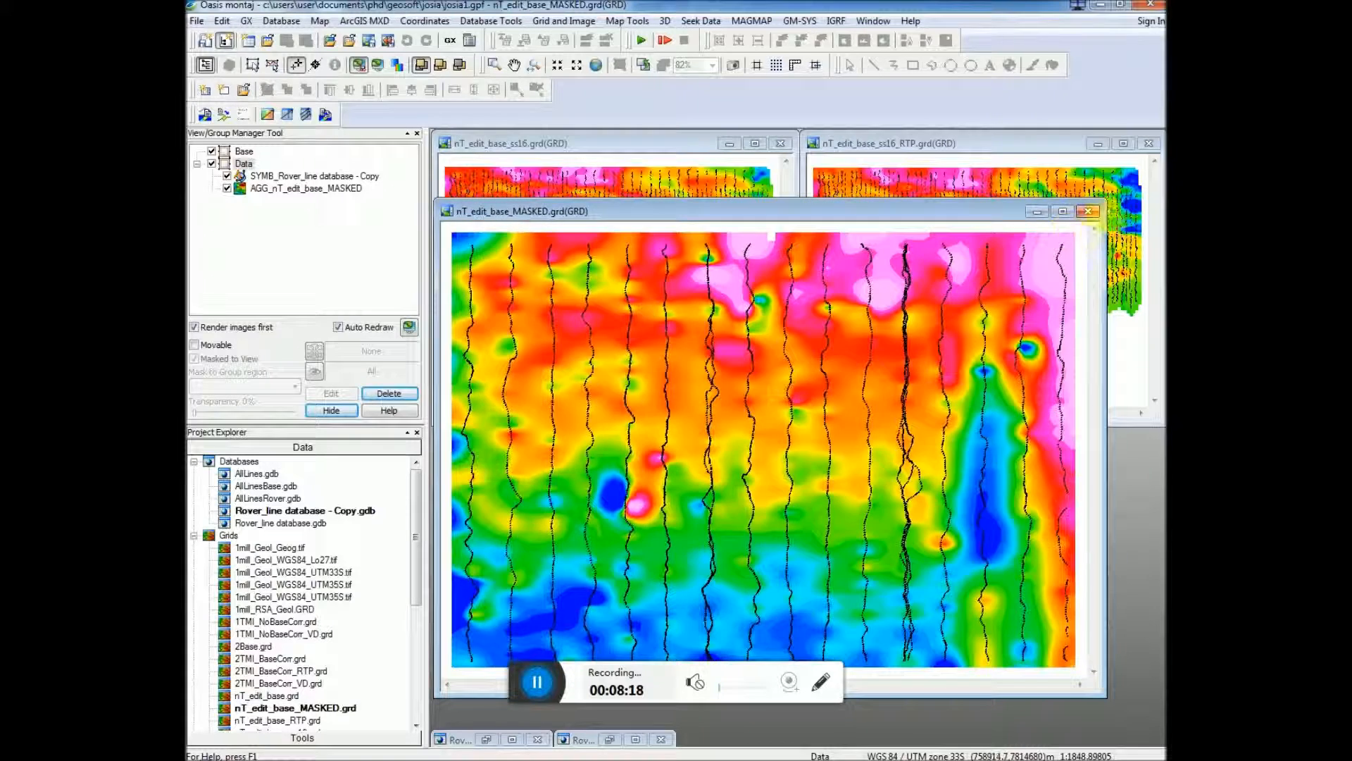
{"action": "left_click_drag", "start_coordinate": [1108, 204], "coordinate": [804, 402]}
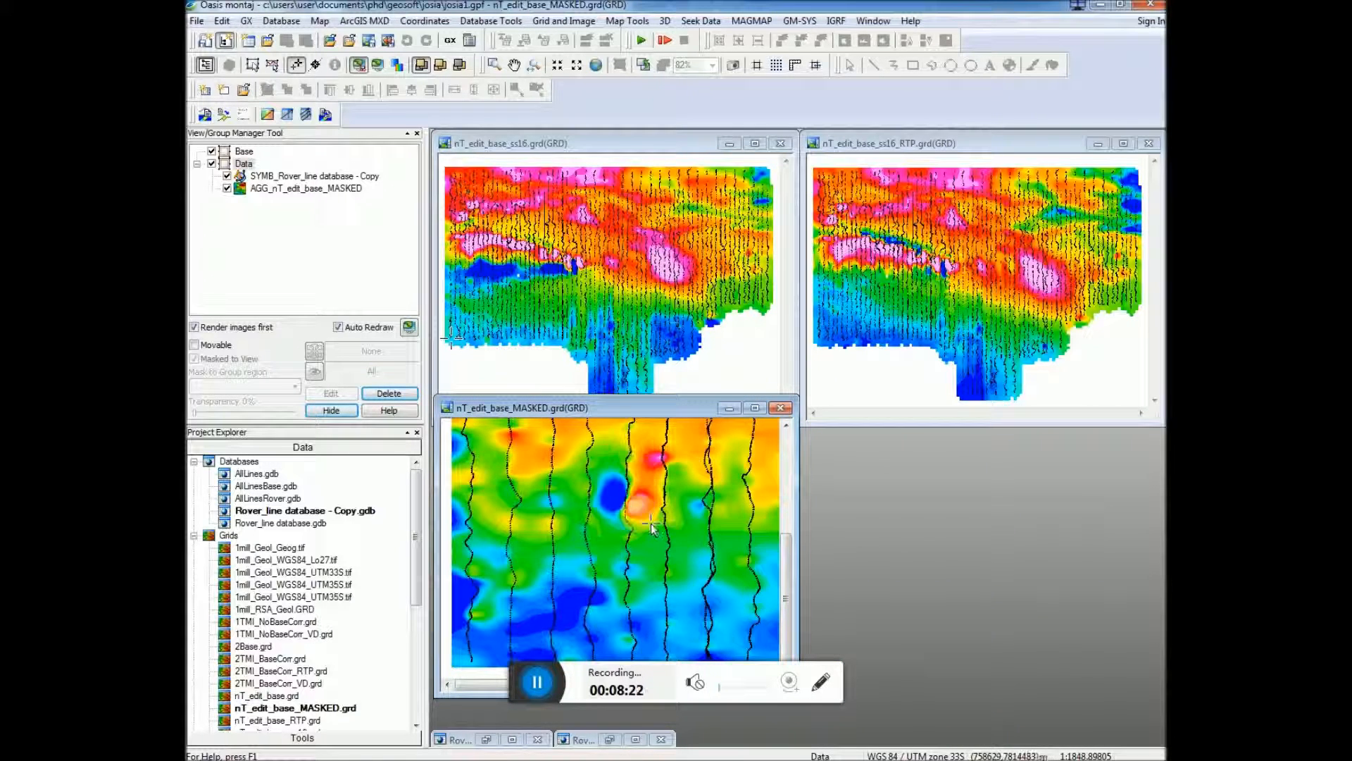
{"action": "left_click", "coordinate": [596, 65]}
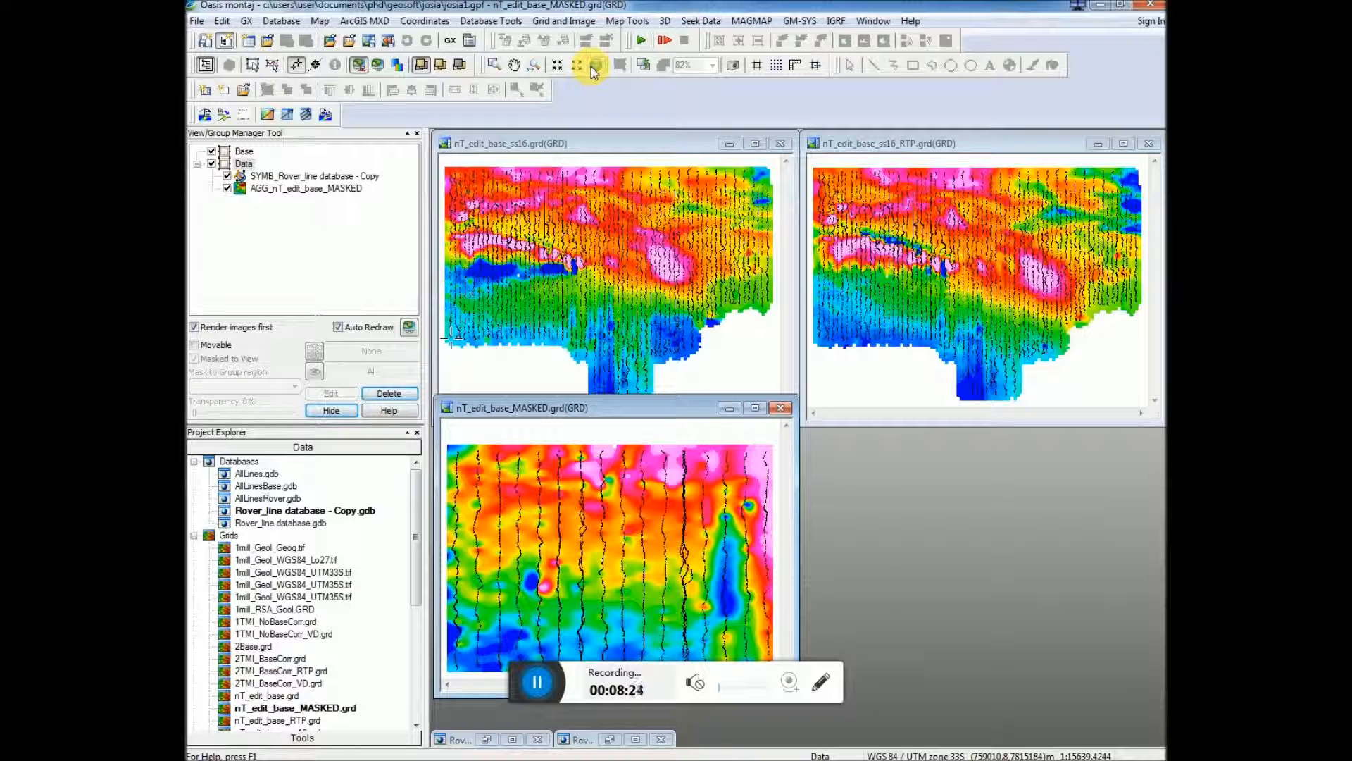
{"action": "left_click_drag", "start_coordinate": [672, 408], "coordinate": [674, 145]}
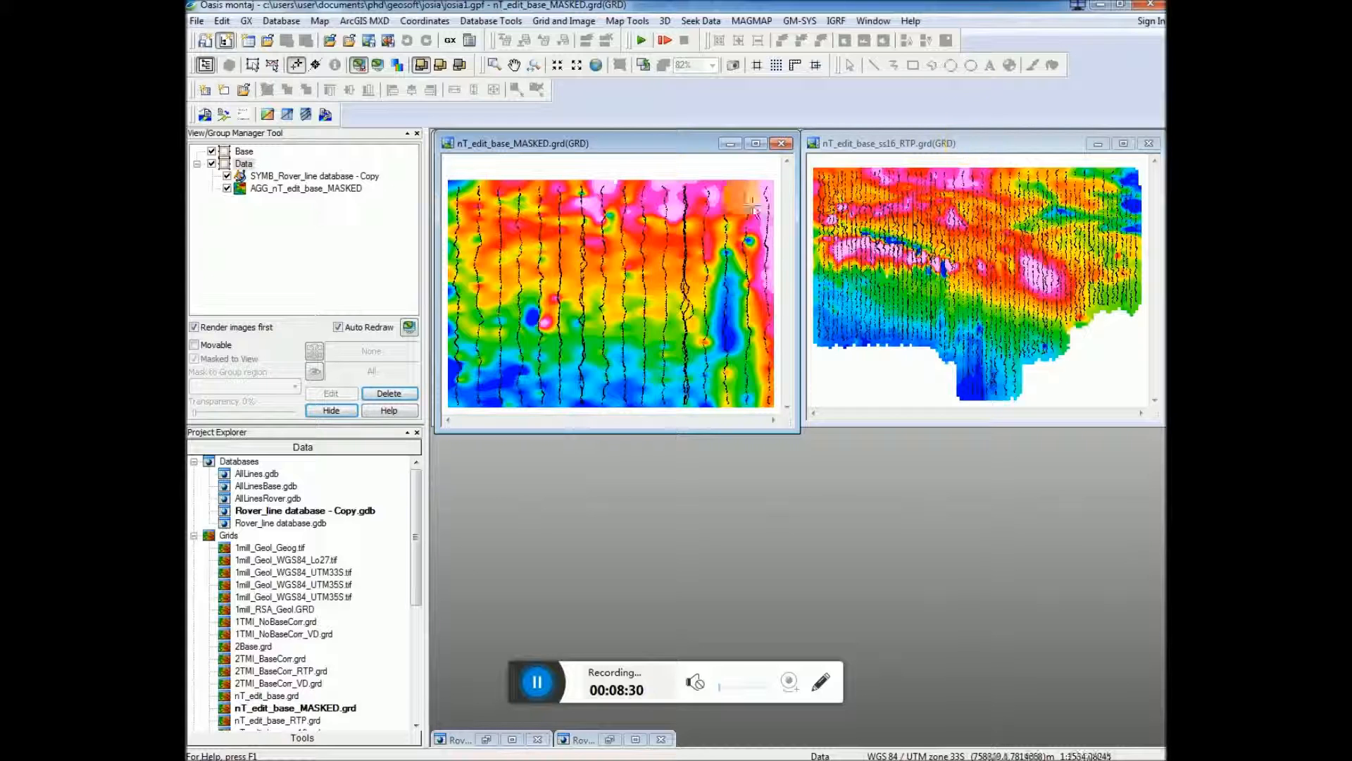
- Match the view of the nT_edit_base_ss16_RTP map to the area covered by the masked grid
{"action": "left_click", "coordinate": [952, 145]}
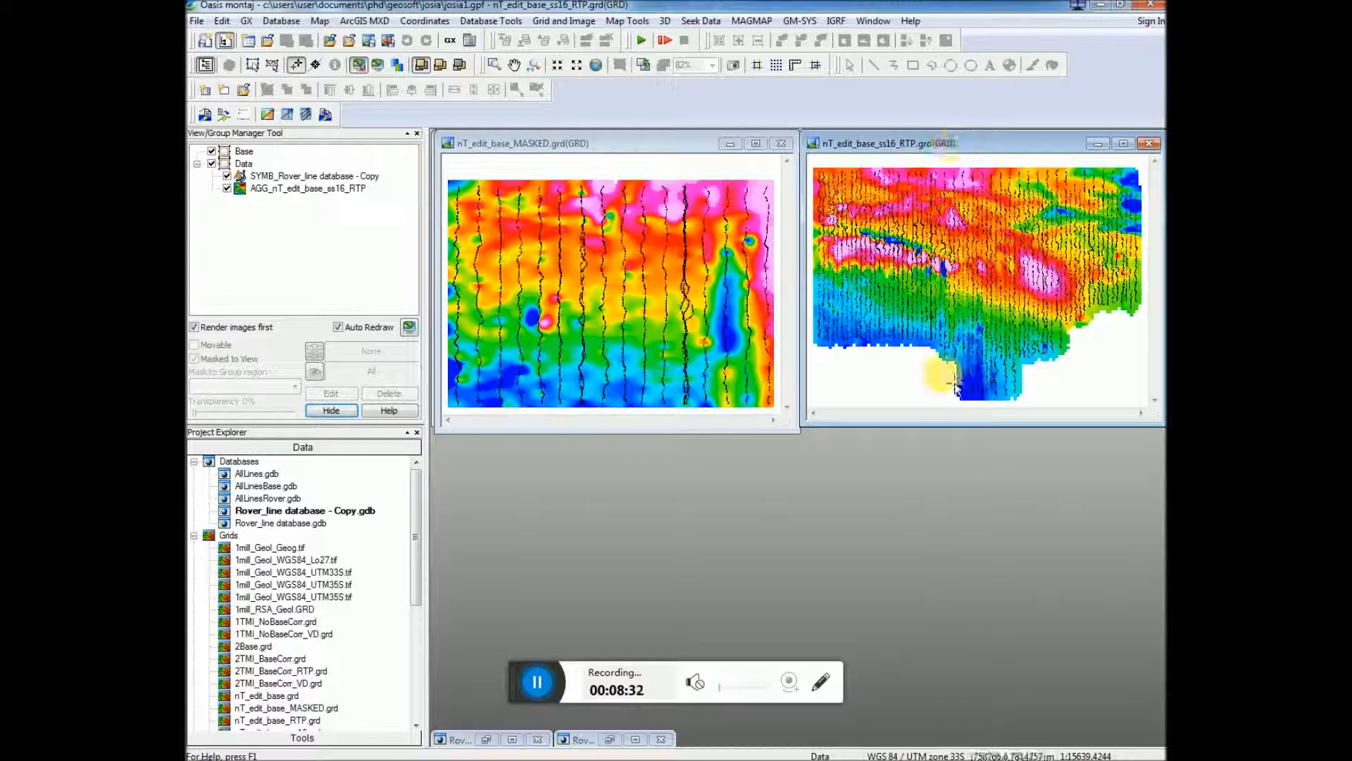
{"action": "left_click", "coordinate": [641, 139]}
{"action": "left_click", "coordinate": [518, 146]}
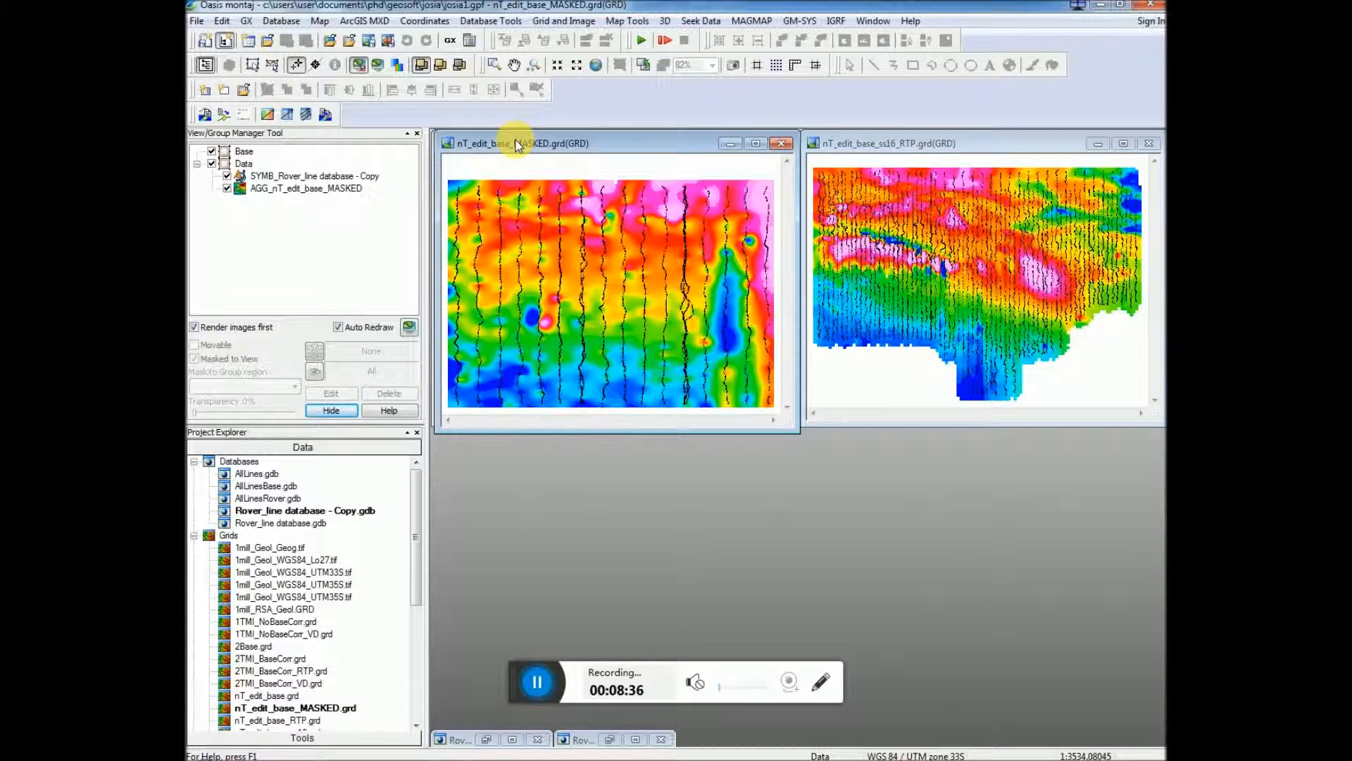
{"action": "left_click", "coordinate": [442, 70]}
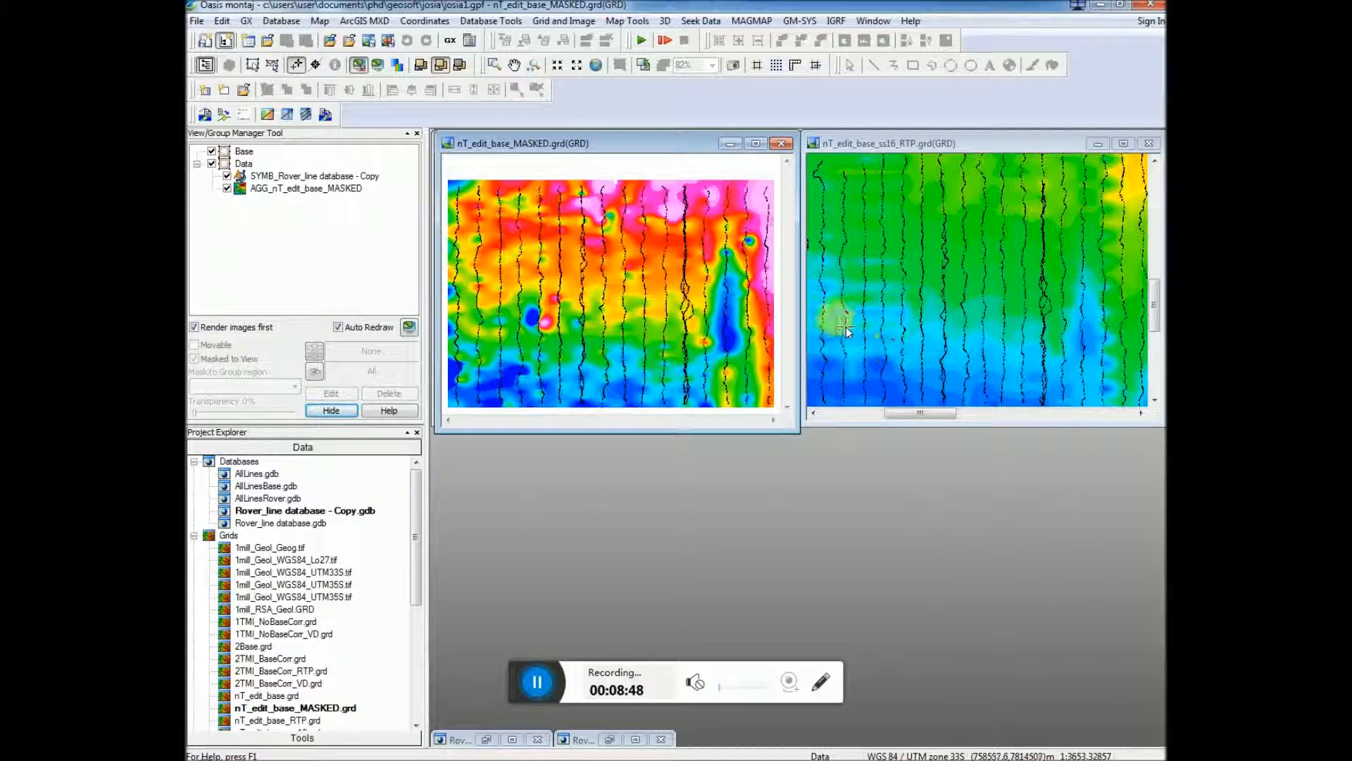
- Examine the anomalies around the masked area in the nT_edit_base_ss16_RTP map, then rematch its view to the masked grid
{"action": "mouse_move", "coordinate": [938, 420]}
{"action": "left_mouse_down"}
{"action": "mouse_move", "coordinate": [973, 420]}
{"action": "mouse_move", "coordinate": [951, 421]}
{"action": "left_mouse_up"}
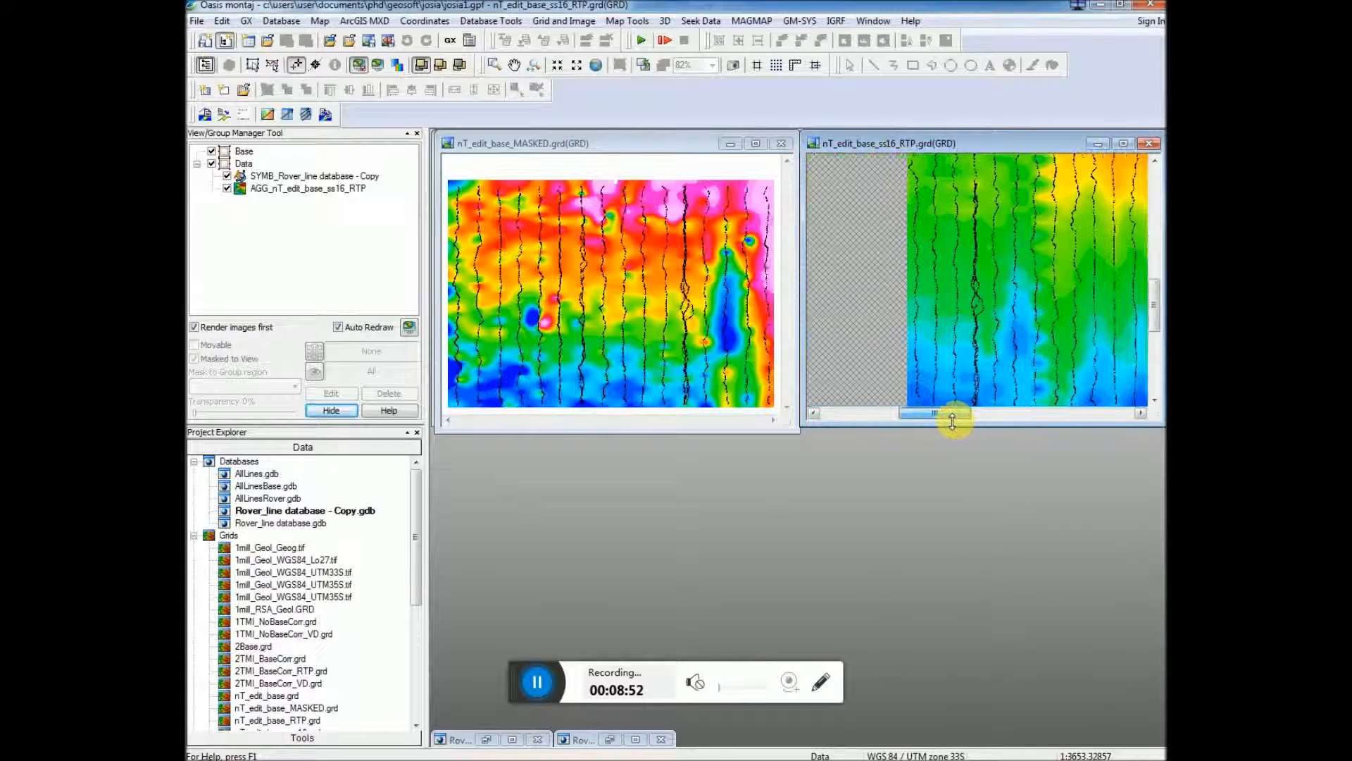
{"action": "left_click_drag", "start_coordinate": [1158, 299], "coordinate": [1159, 276]}
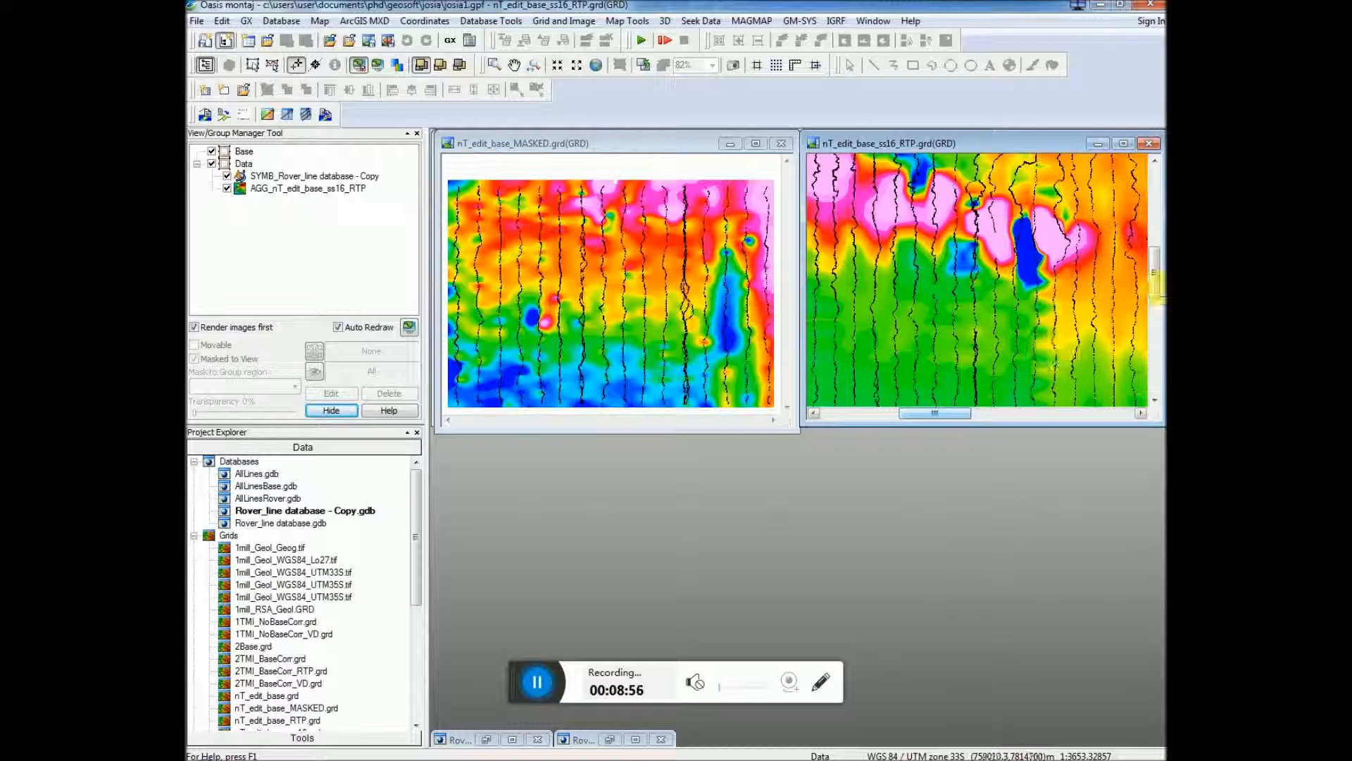
{"action": "left_click_drag", "start_coordinate": [1155, 275], "coordinate": [1156, 298]}
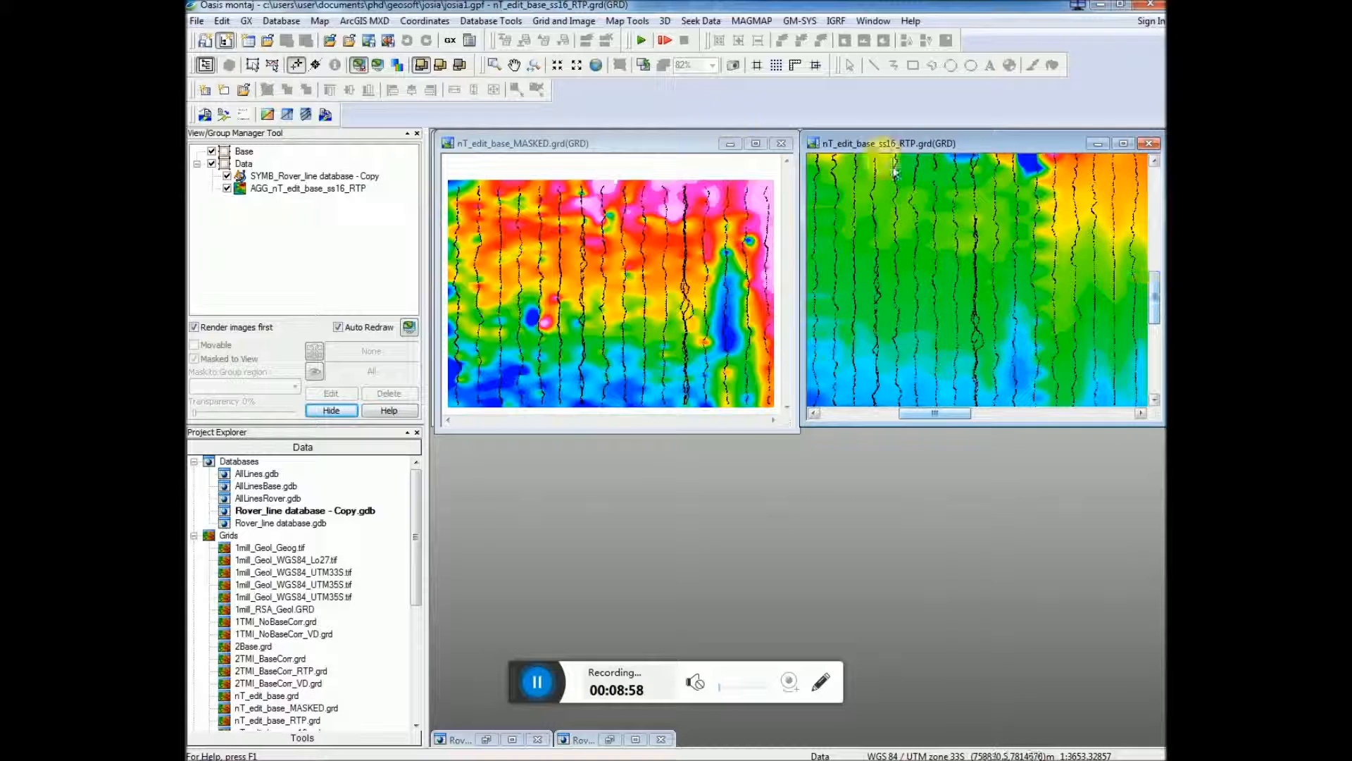
{"action": "left_click", "coordinate": [677, 144]}
{"action": "left_click", "coordinate": [442, 67]}
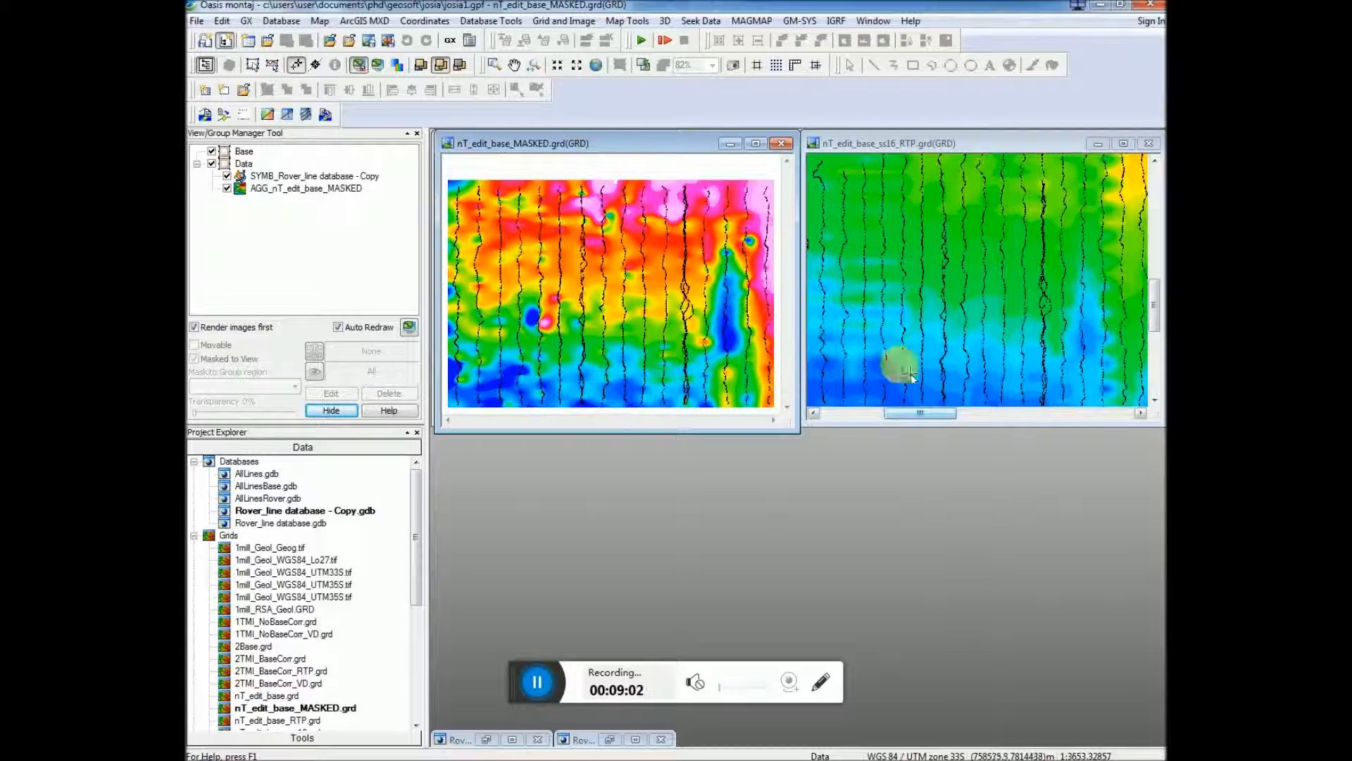
{"action": "left_click_drag", "start_coordinate": [592, 140], "coordinate": [585, 138]}
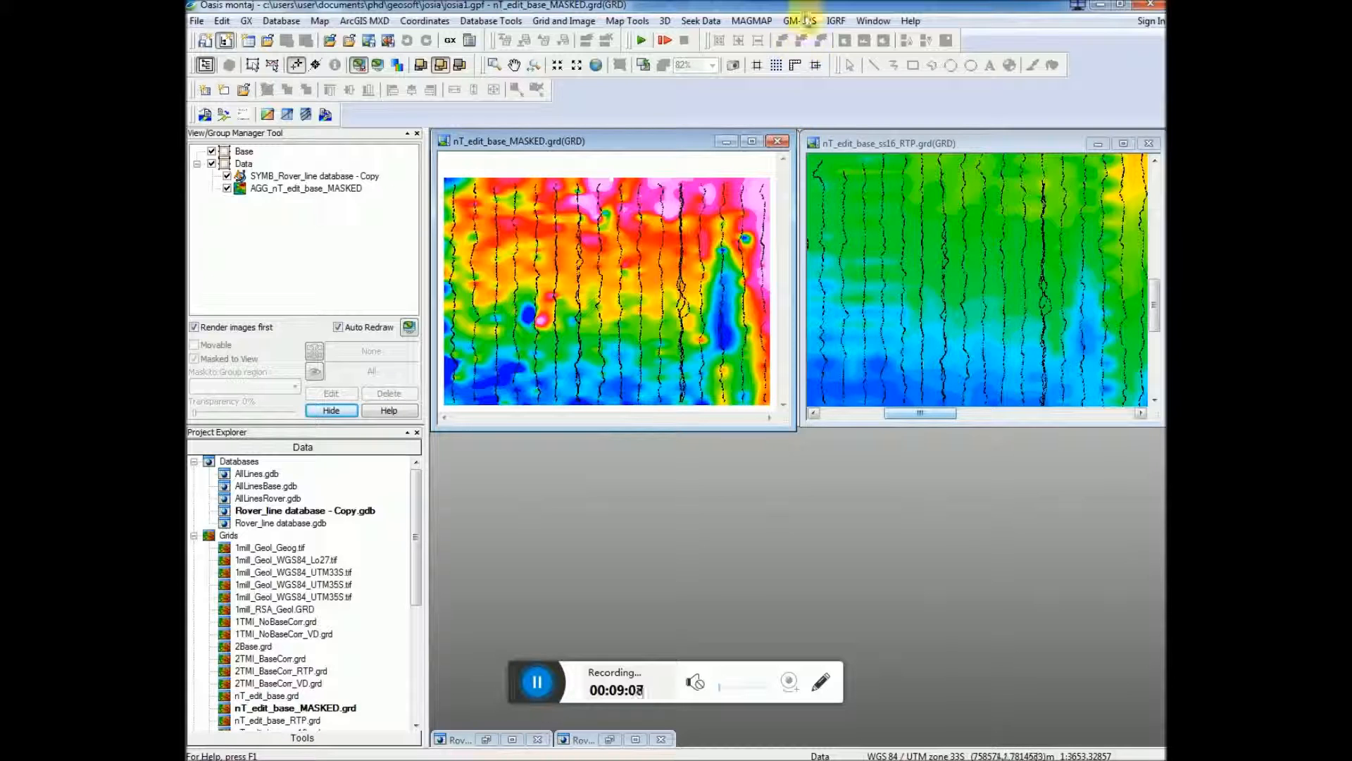
- Start MAGMAP 1-Step Filtering and choose nT_edit_base_MASKED.grd as the input grid, listing the Josia folder's files with details sorted by date
{"action": "left_click", "coordinate": [752, 20]}
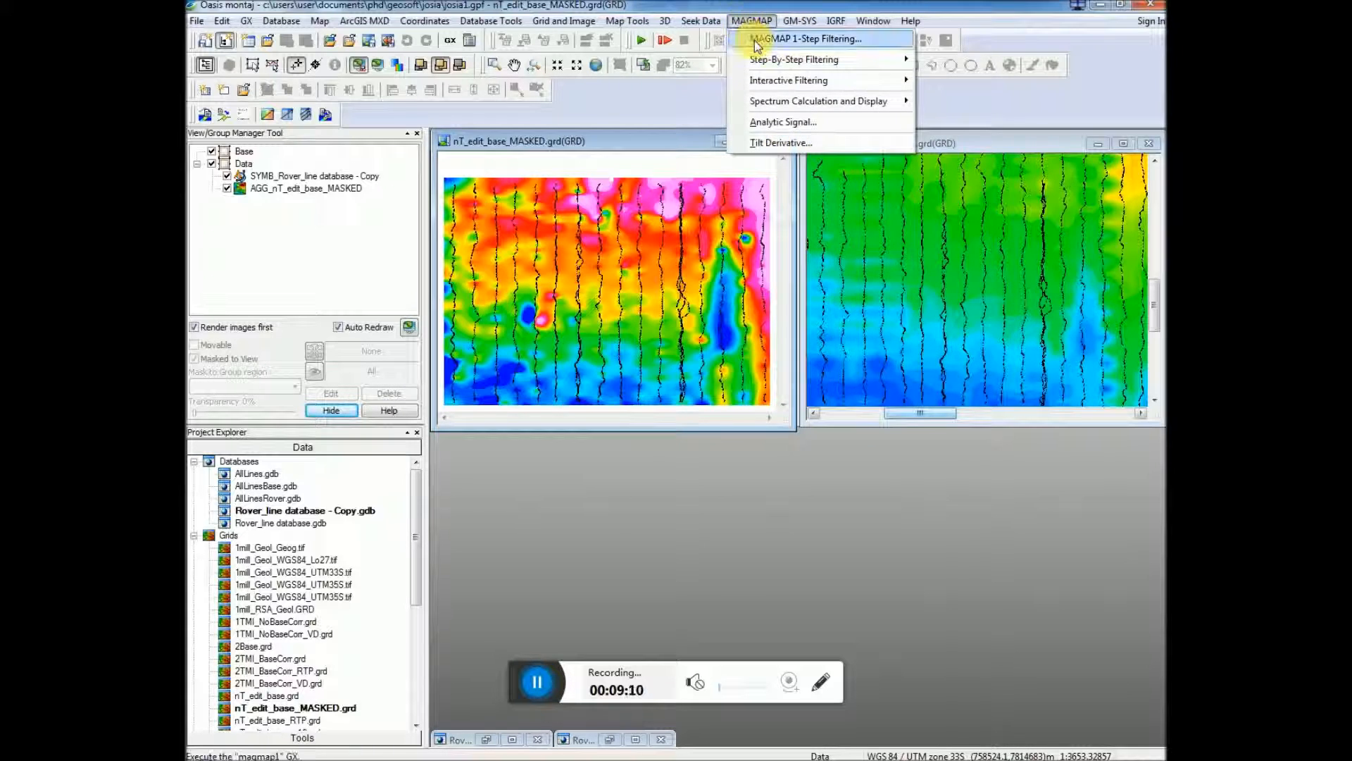
{"action": "left_click", "coordinate": [755, 42]}
{"action": "left_click", "coordinate": [836, 342]}
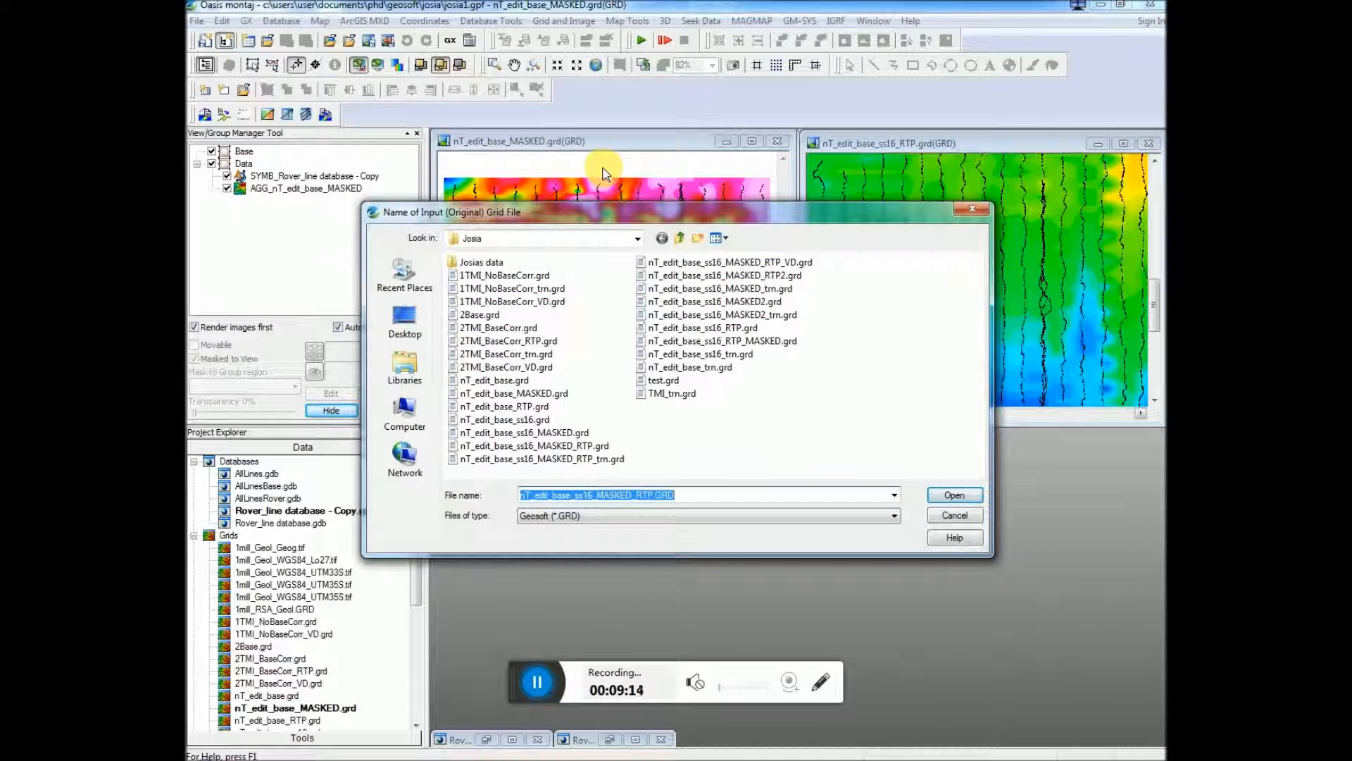
{"action": "left_click", "coordinate": [723, 238]}
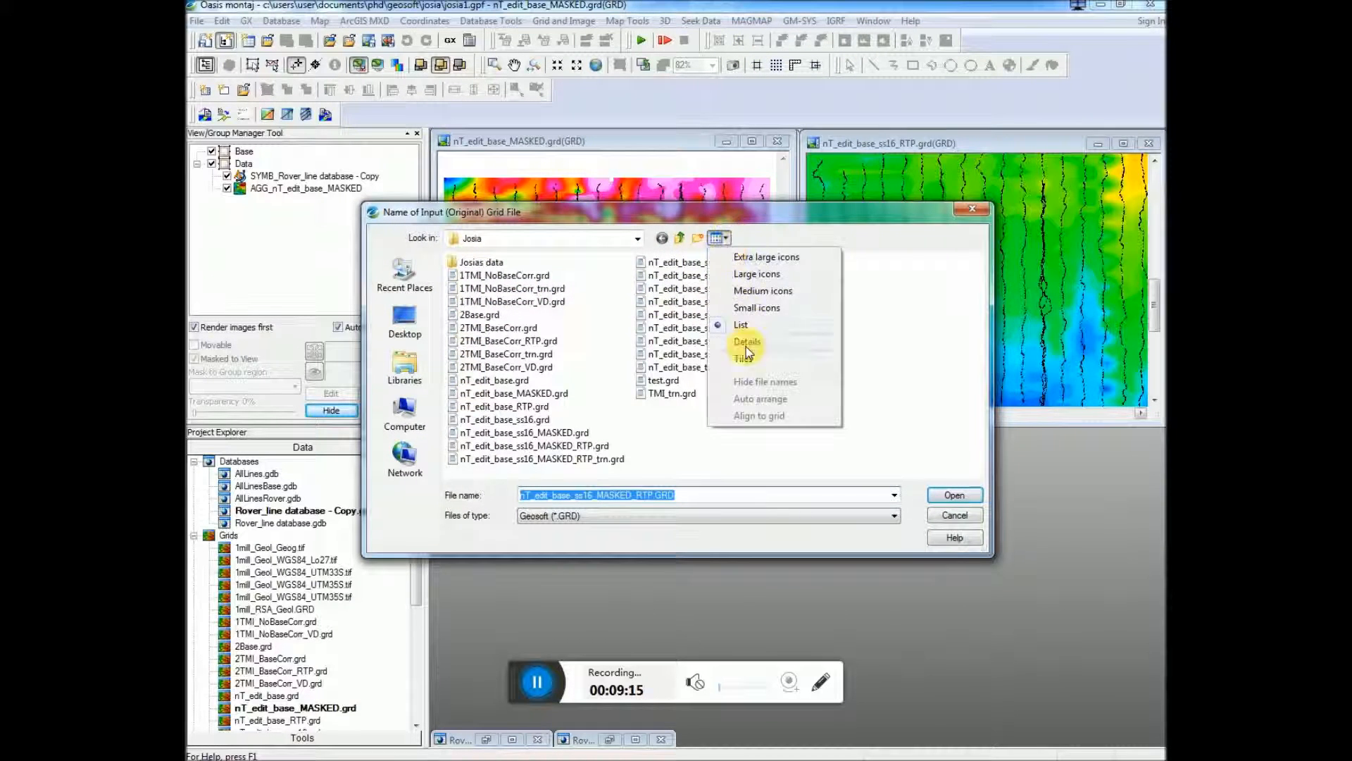
{"action": "left_click", "coordinate": [748, 341]}
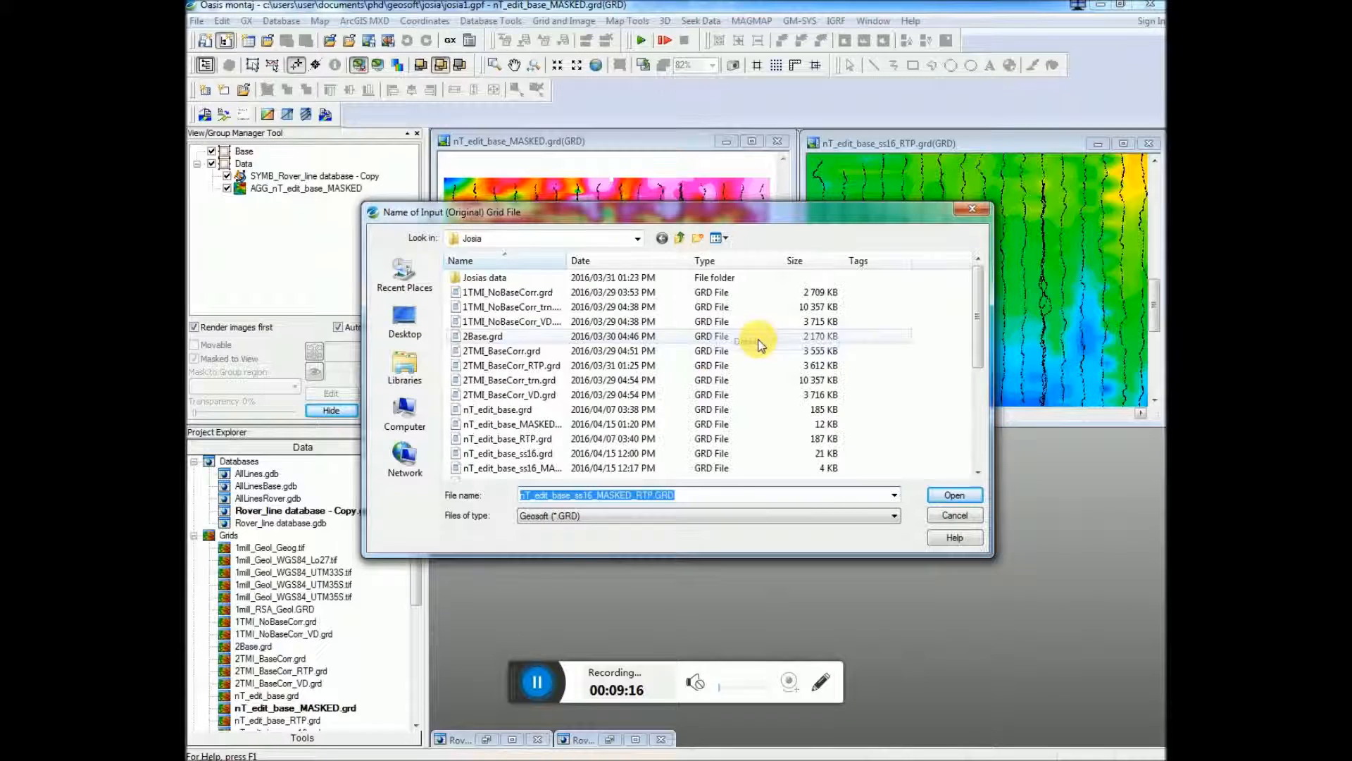
{"action": "left_click", "coordinate": [623, 261]}
{"action": "left_click_drag", "start_coordinate": [568, 261], "coordinate": [646, 260]}
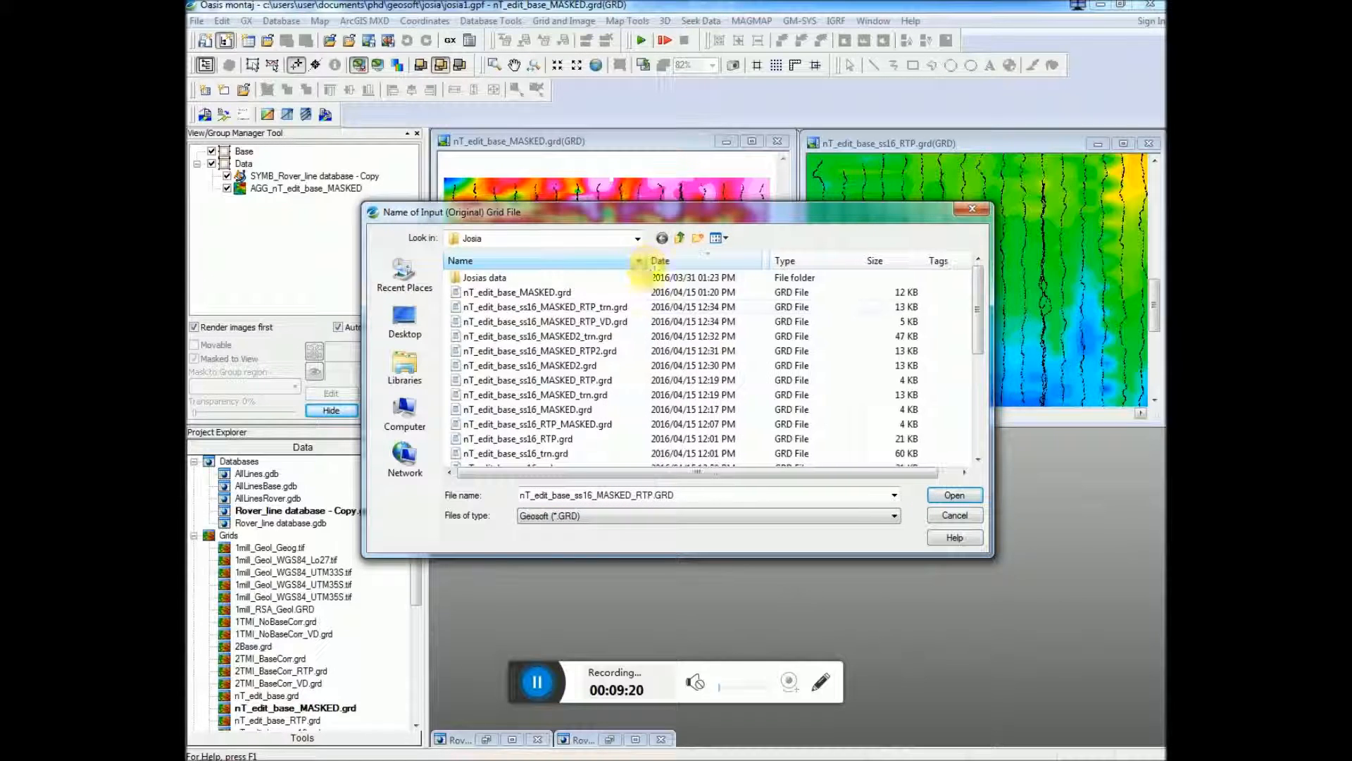
{"action": "double_click", "coordinate": [529, 292]}
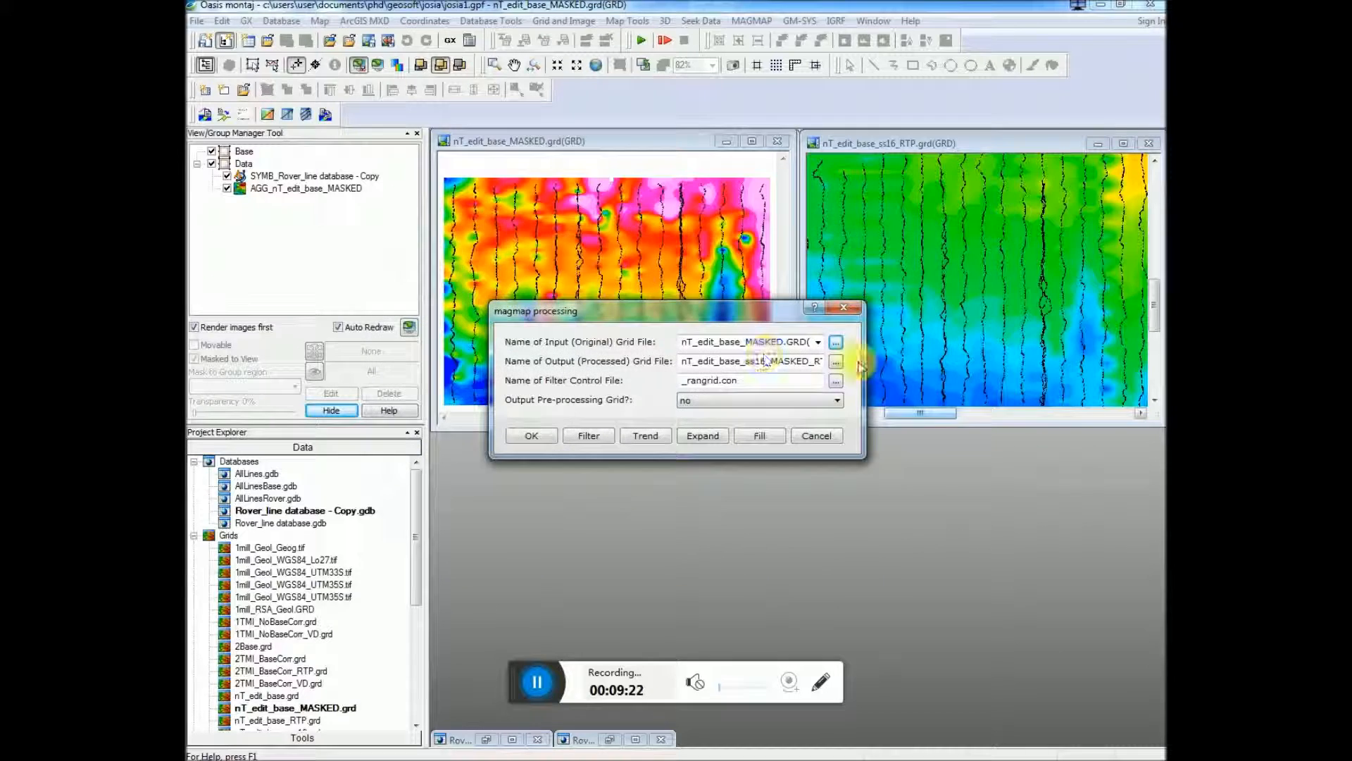
- Name the processed output grid file nT_edit_base_MASKED_RTP.grd in the Josia folder
{"action": "left_click", "coordinate": [837, 358]}
{"action": "left_click", "coordinate": [528, 291]}
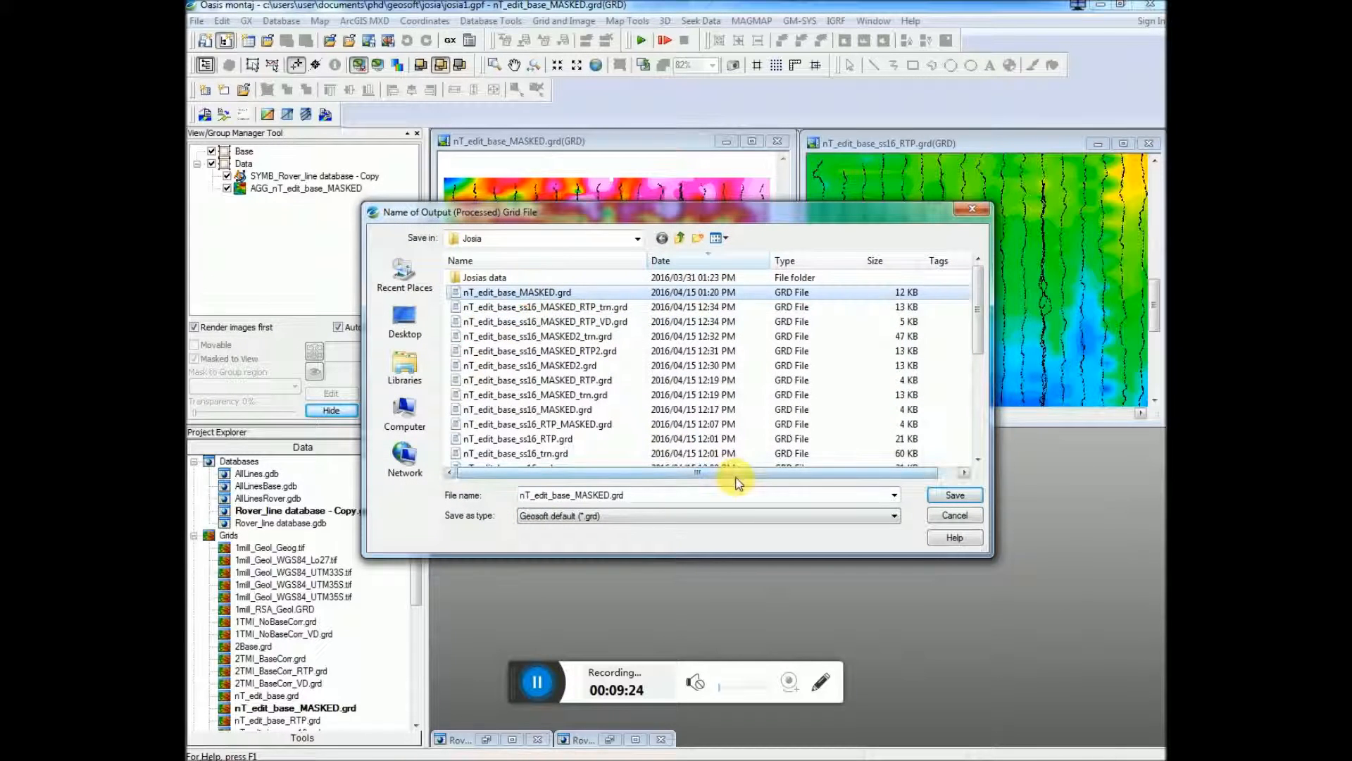
{"action": "double_click", "coordinate": [620, 497]}
{"action": "left_click", "coordinate": [609, 496]}
{"action": "type", "text": "_RTP"}
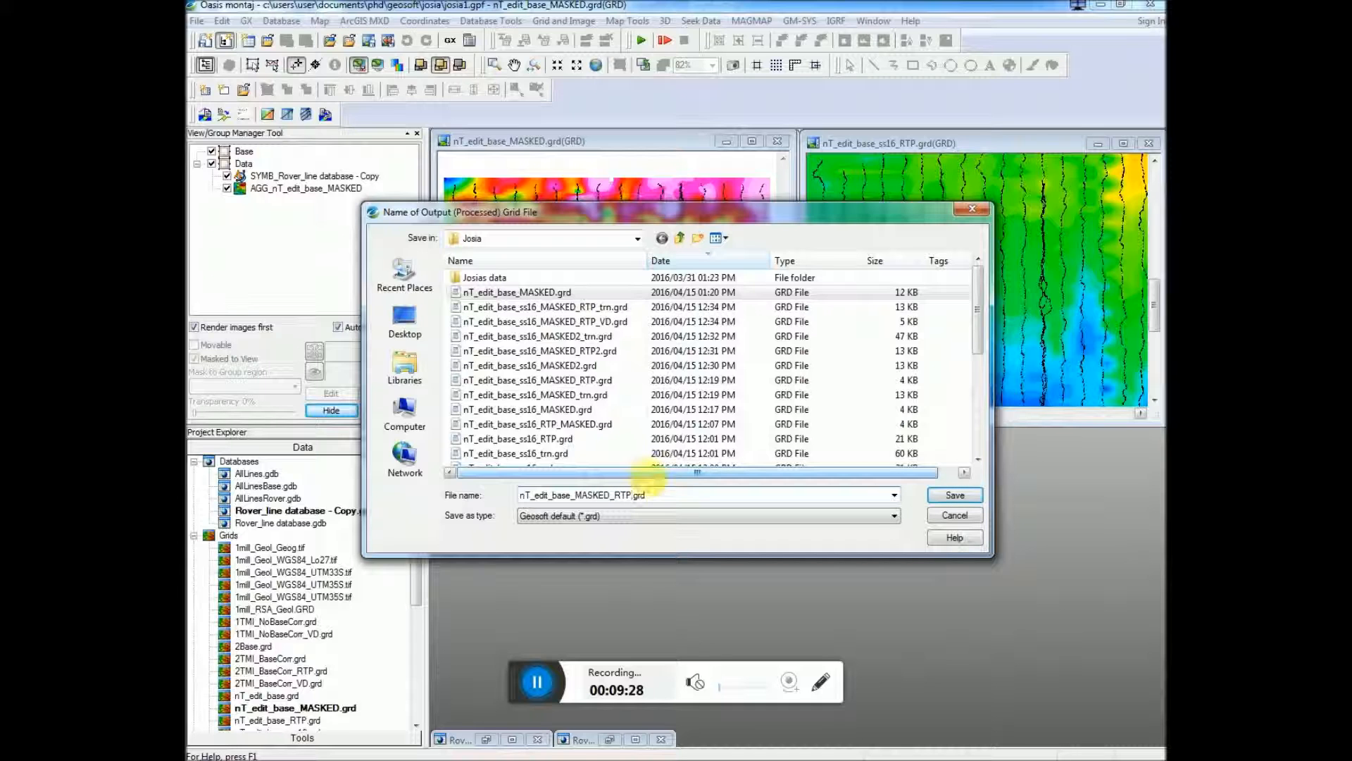
{"action": "left_click", "coordinate": [947, 496]}
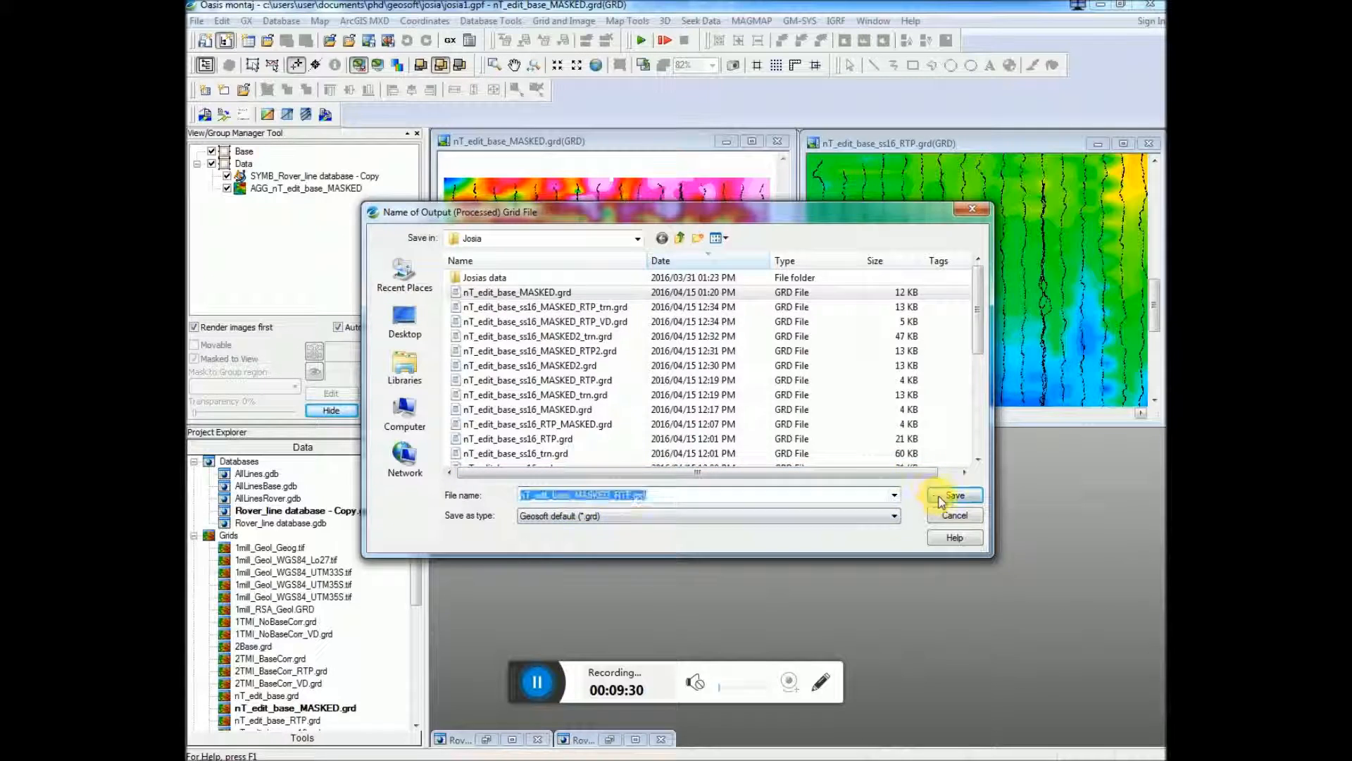
{"action": "left_click_drag", "start_coordinate": [682, 342], "coordinate": [825, 362]}
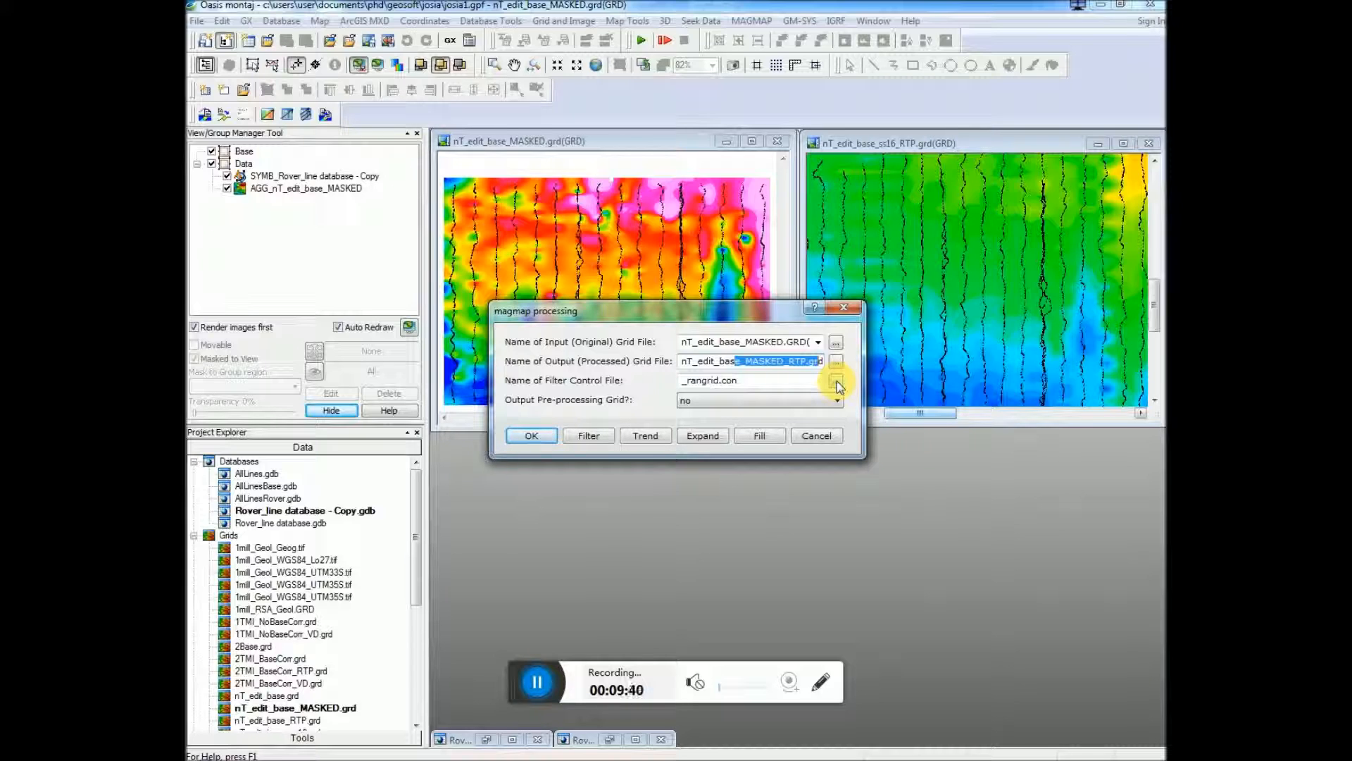
- Apply a Reduce to magnetic pole filter with inclination and declination to the masked grid, producing nT_edit_base_MASKED_RTP.grd
{"action": "left_click", "coordinate": [589, 435]}
{"action": "left_click", "coordinate": [805, 364]}
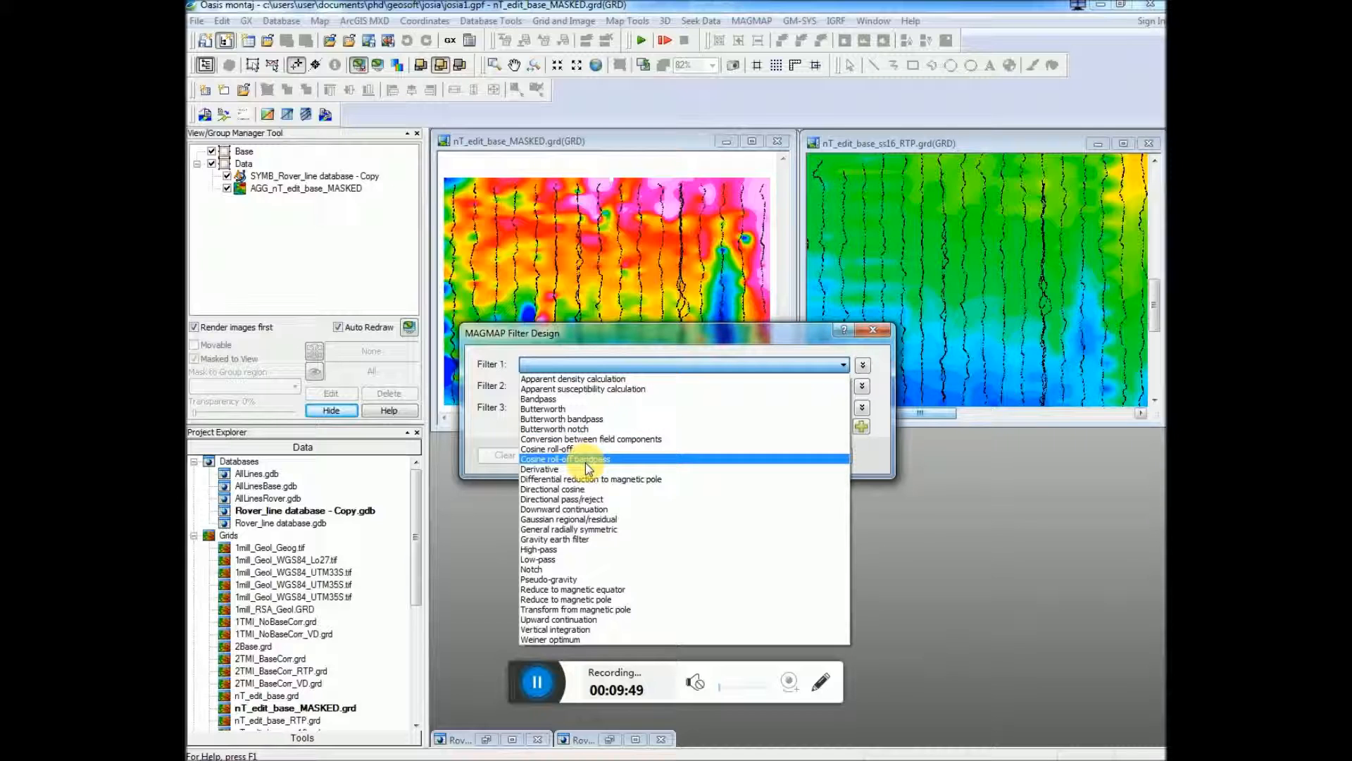
{"action": "left_click", "coordinate": [604, 599]}
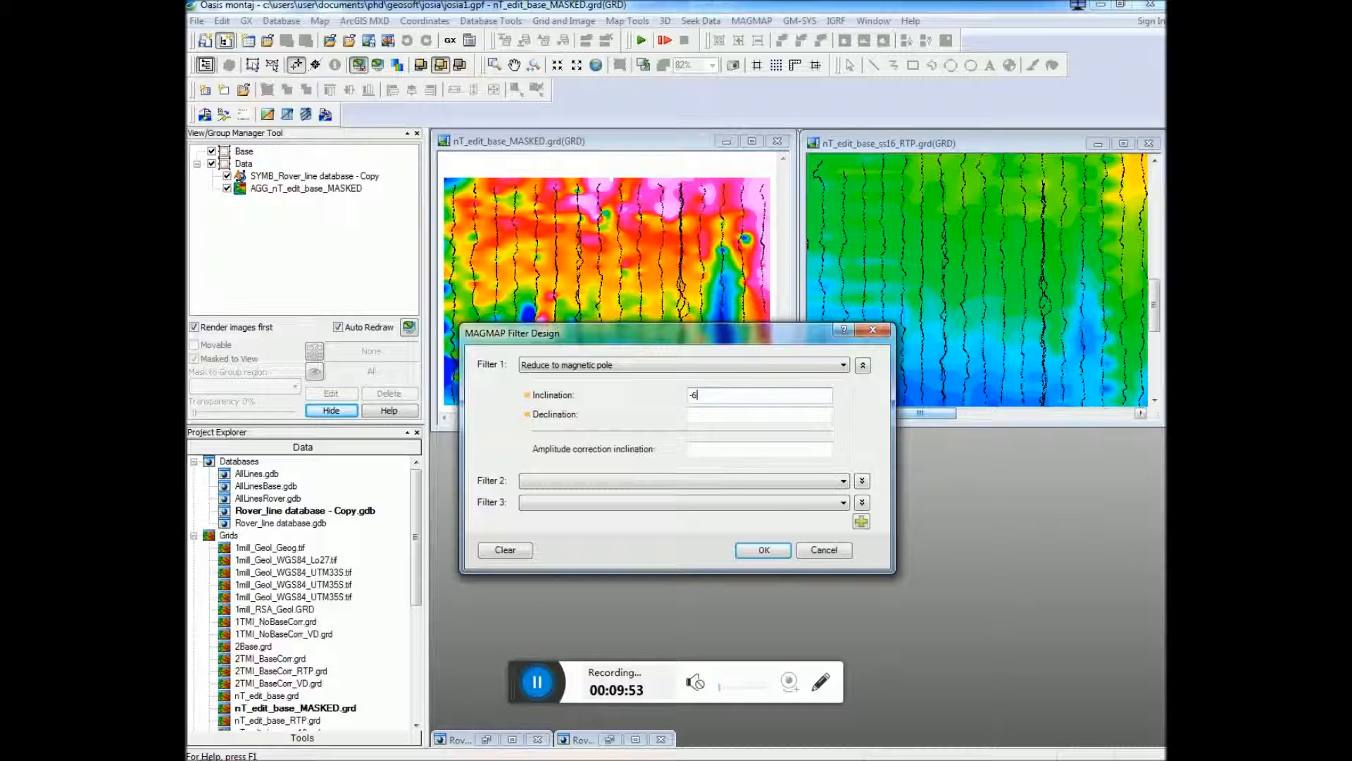
{"action": "type", "text": "0"}
{"action": "left_click", "coordinate": [804, 483]}
{"action": "left_click", "coordinate": [774, 556]}
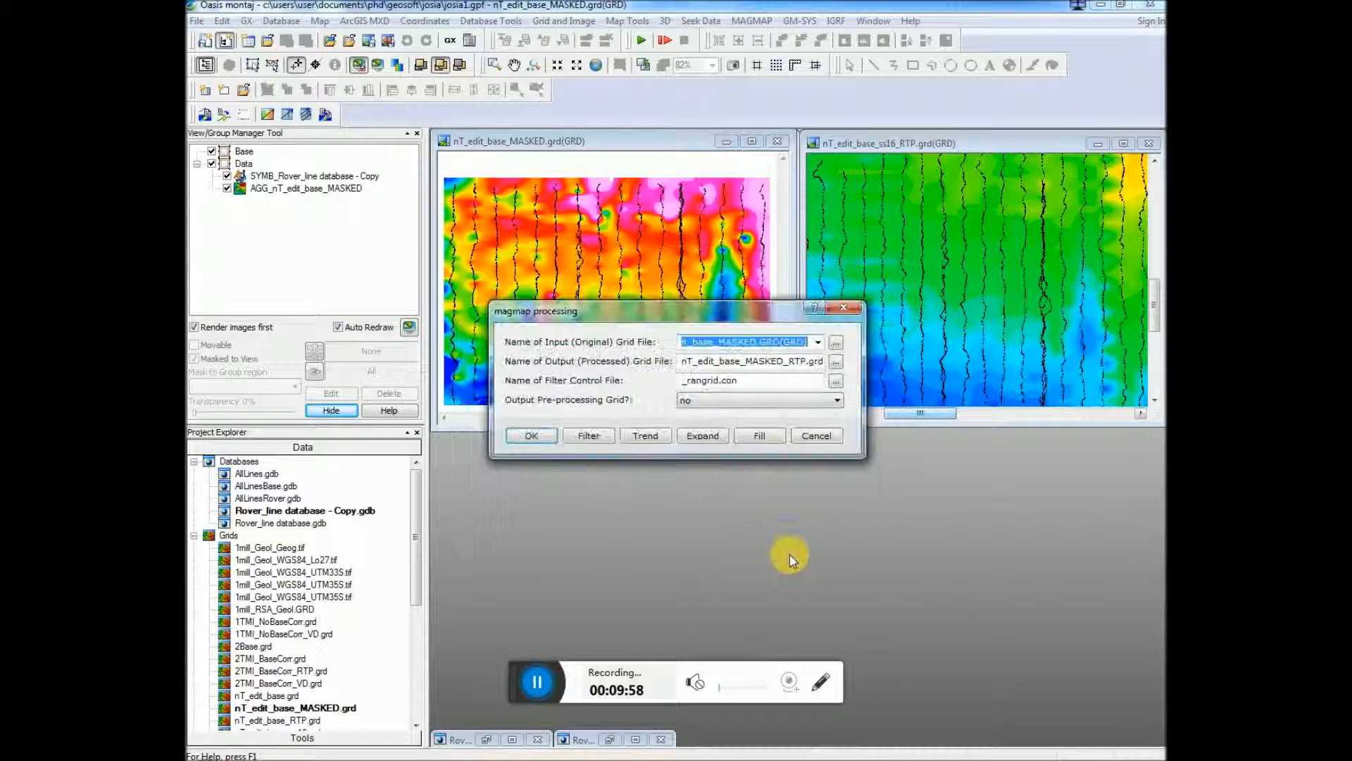
{"action": "left_click", "coordinate": [542, 437]}
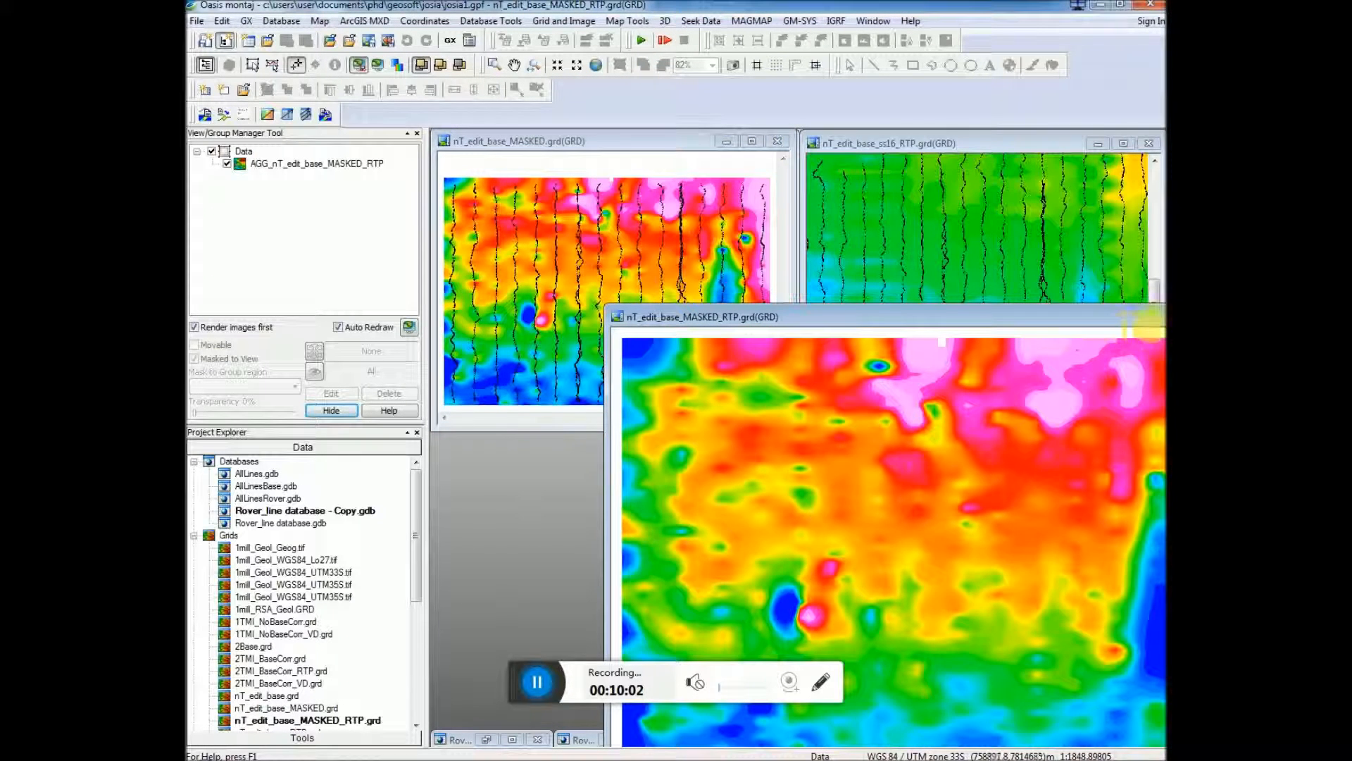
- Place the nT_edit_base_MASKED_RTP map beside the nT_edit_base_ss16_RTP map at matching size and show its full extent
{"action": "left_click_drag", "start_coordinate": [1098, 344], "coordinate": [973, 182]}
{"action": "left_click_drag", "start_coordinate": [1155, 145], "coordinate": [818, 396]}
{"action": "left_click_drag", "start_coordinate": [705, 405], "coordinate": [654, 149]}
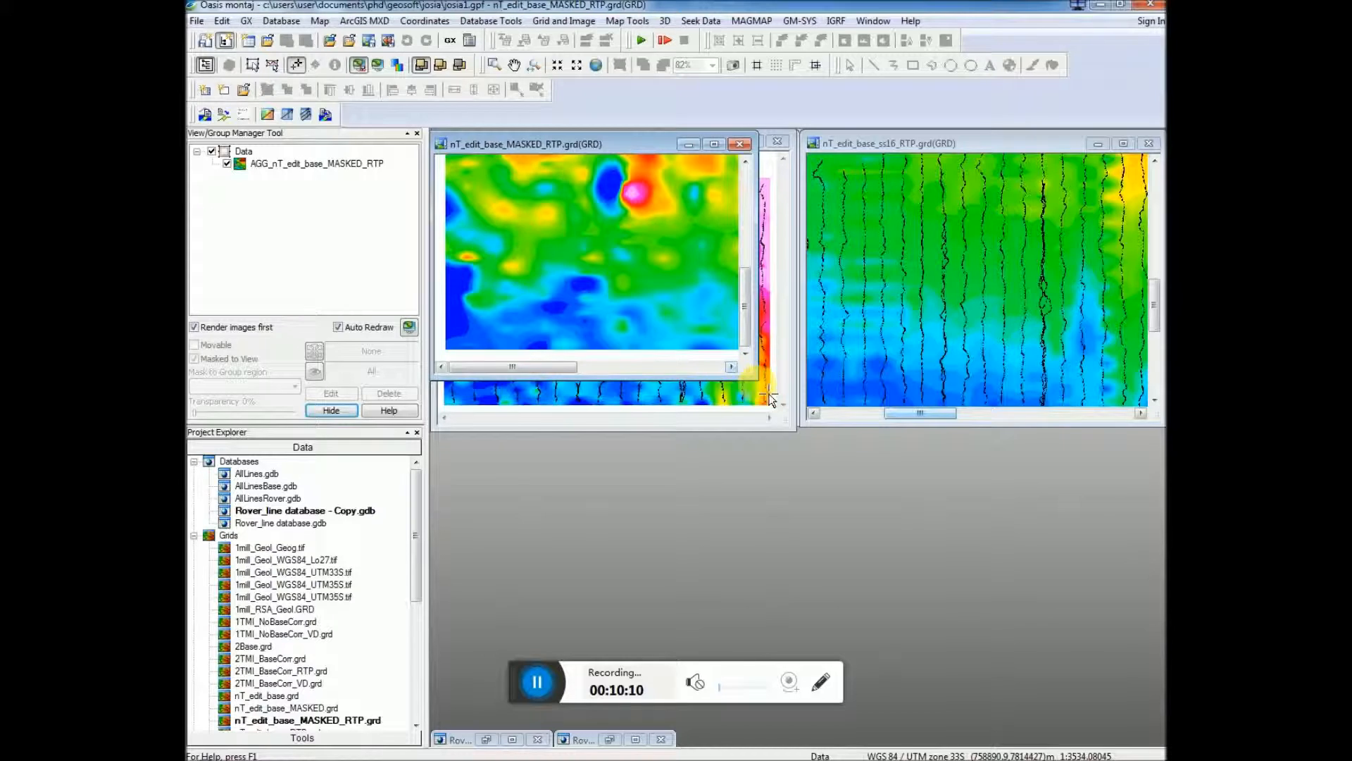
{"action": "left_click_drag", "start_coordinate": [758, 380], "coordinate": [798, 435]}
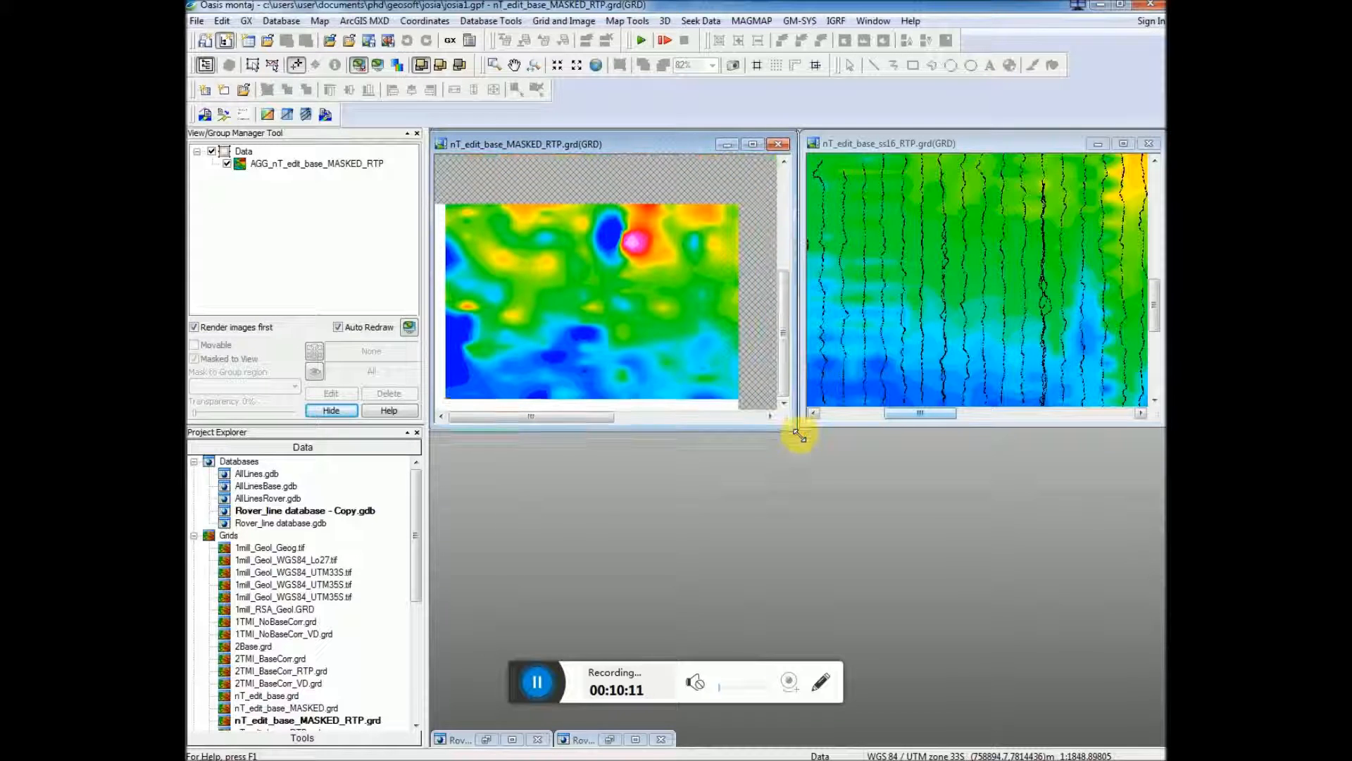
{"action": "left_click", "coordinate": [599, 69]}
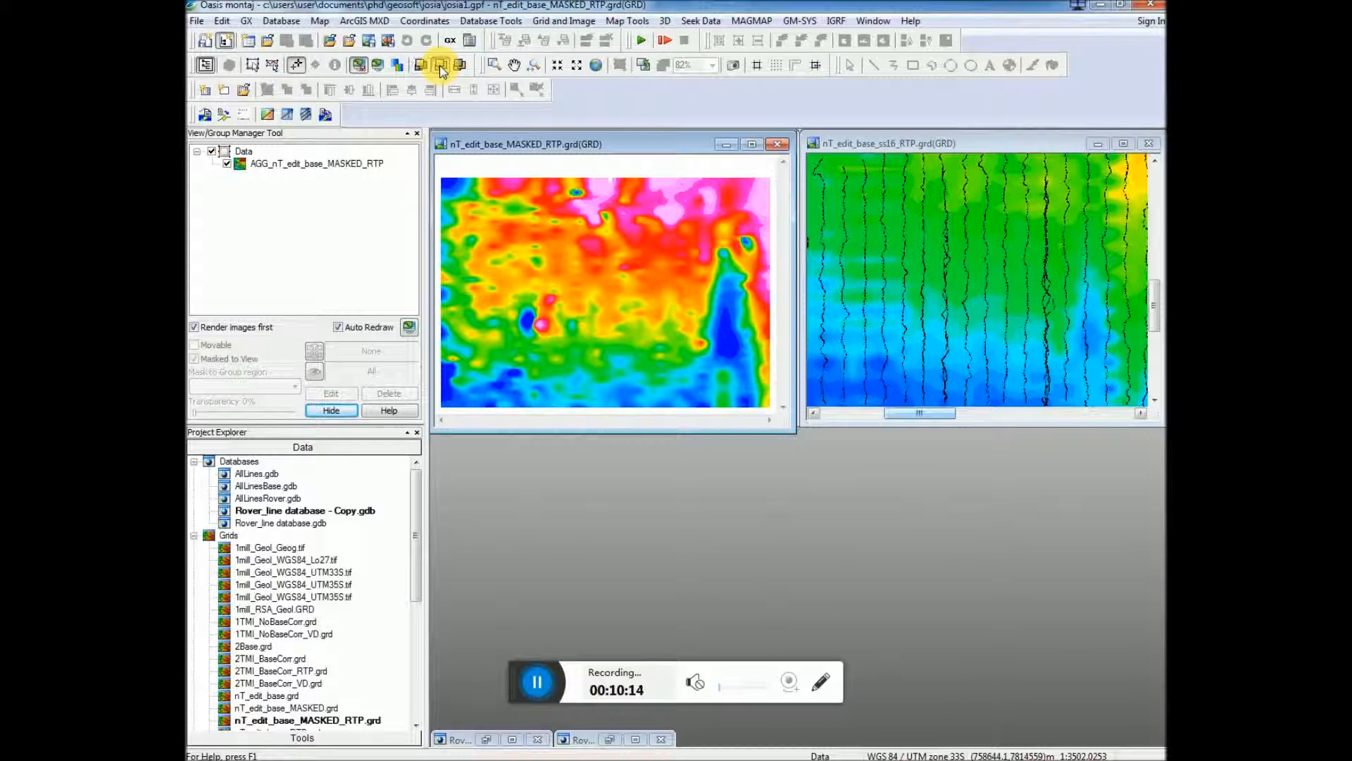
- Preview automatic recolouring on the nT_edit_base_ss16_RTP map, then disable it and show the full map
{"action": "left_click", "coordinate": [951, 143]}
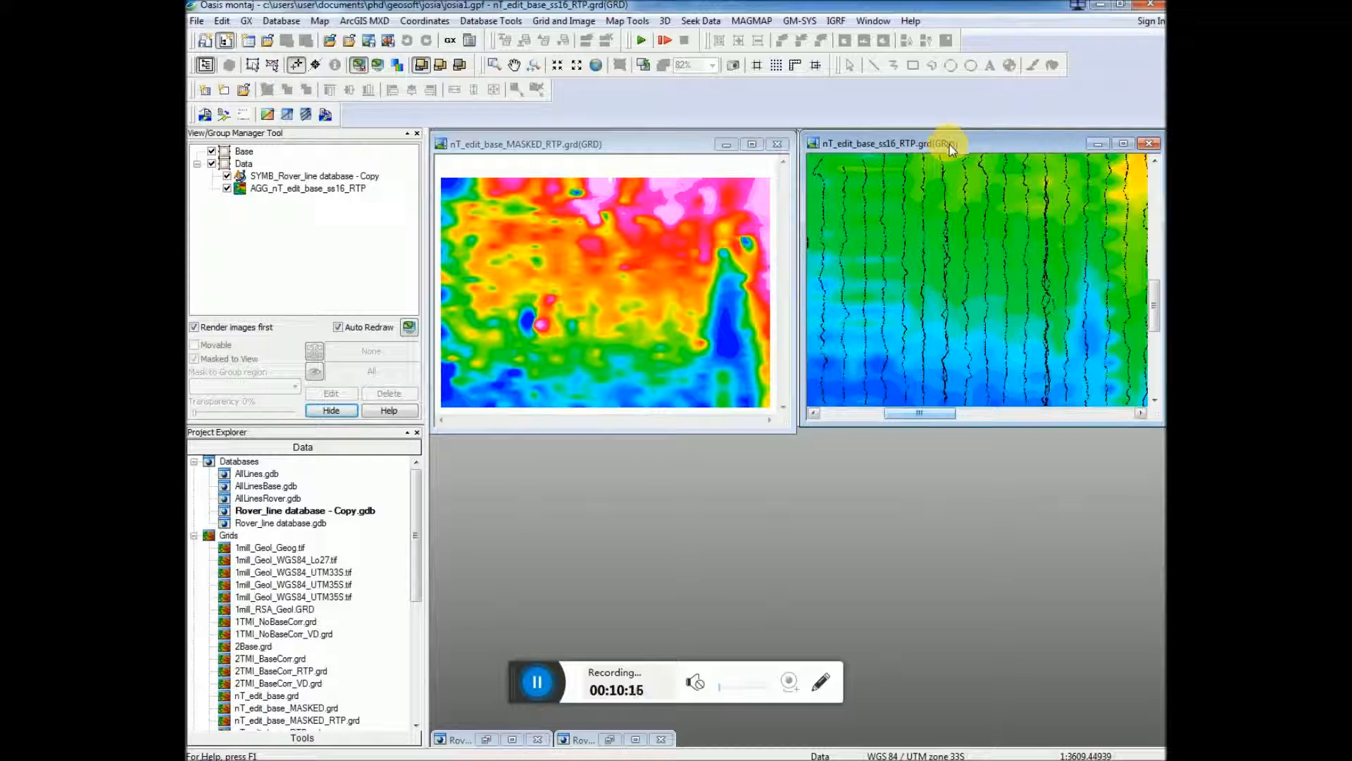
{"action": "left_click", "coordinate": [399, 66]}
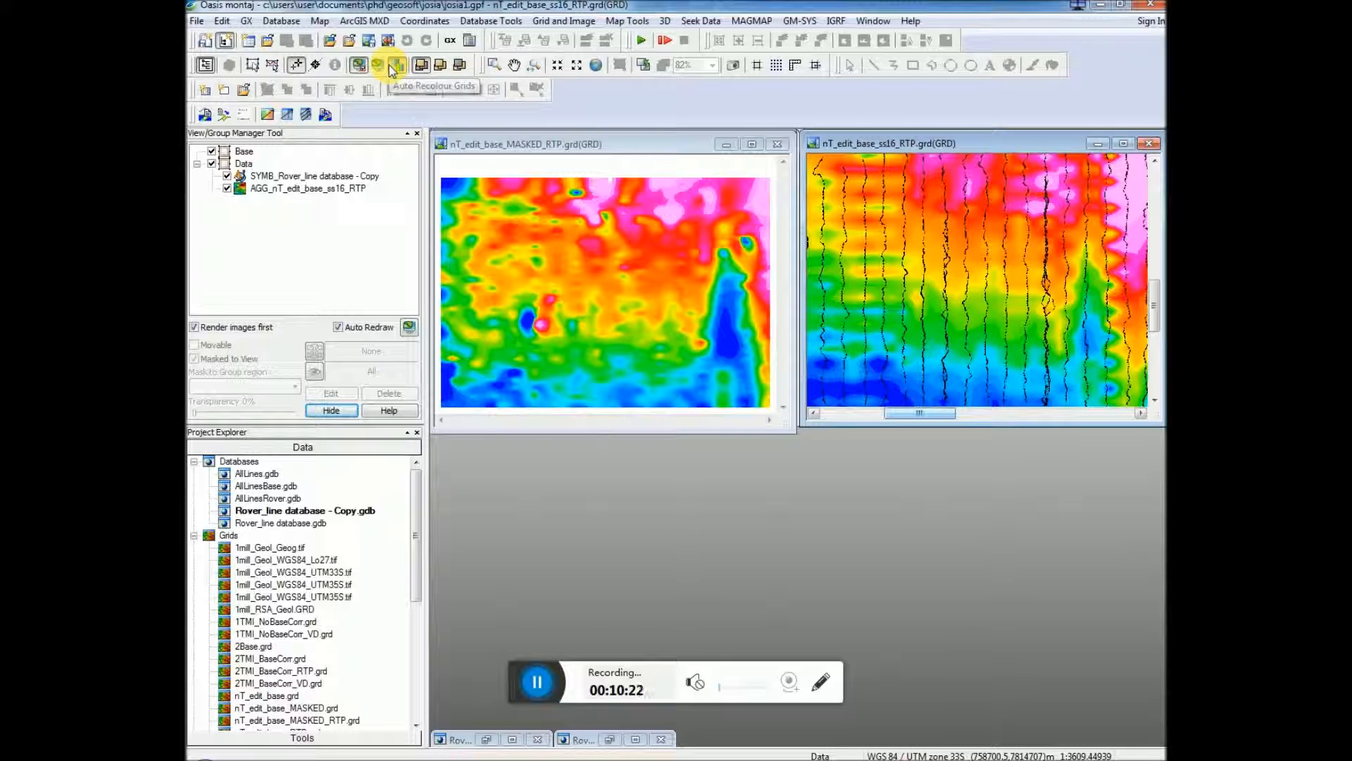
{"action": "left_click", "coordinate": [391, 67]}
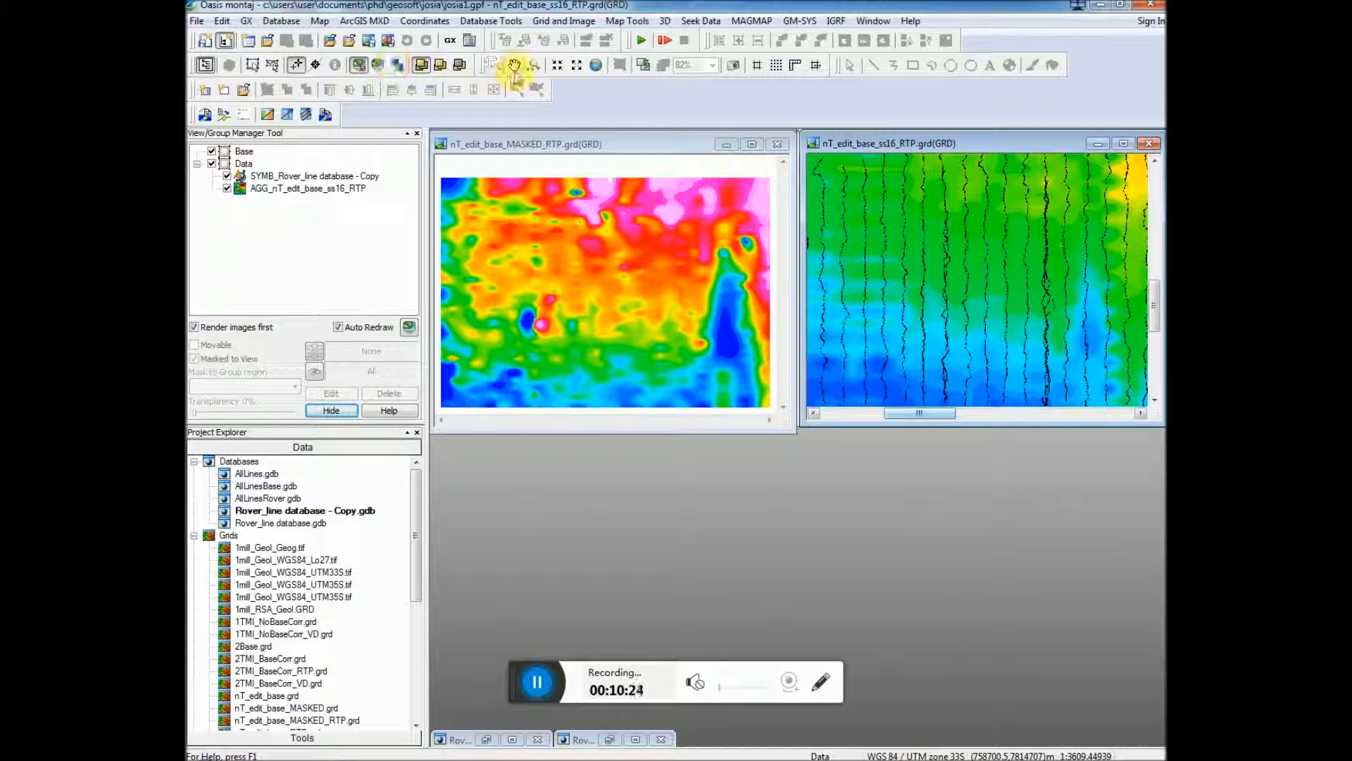
{"action": "left_click", "coordinate": [599, 67]}
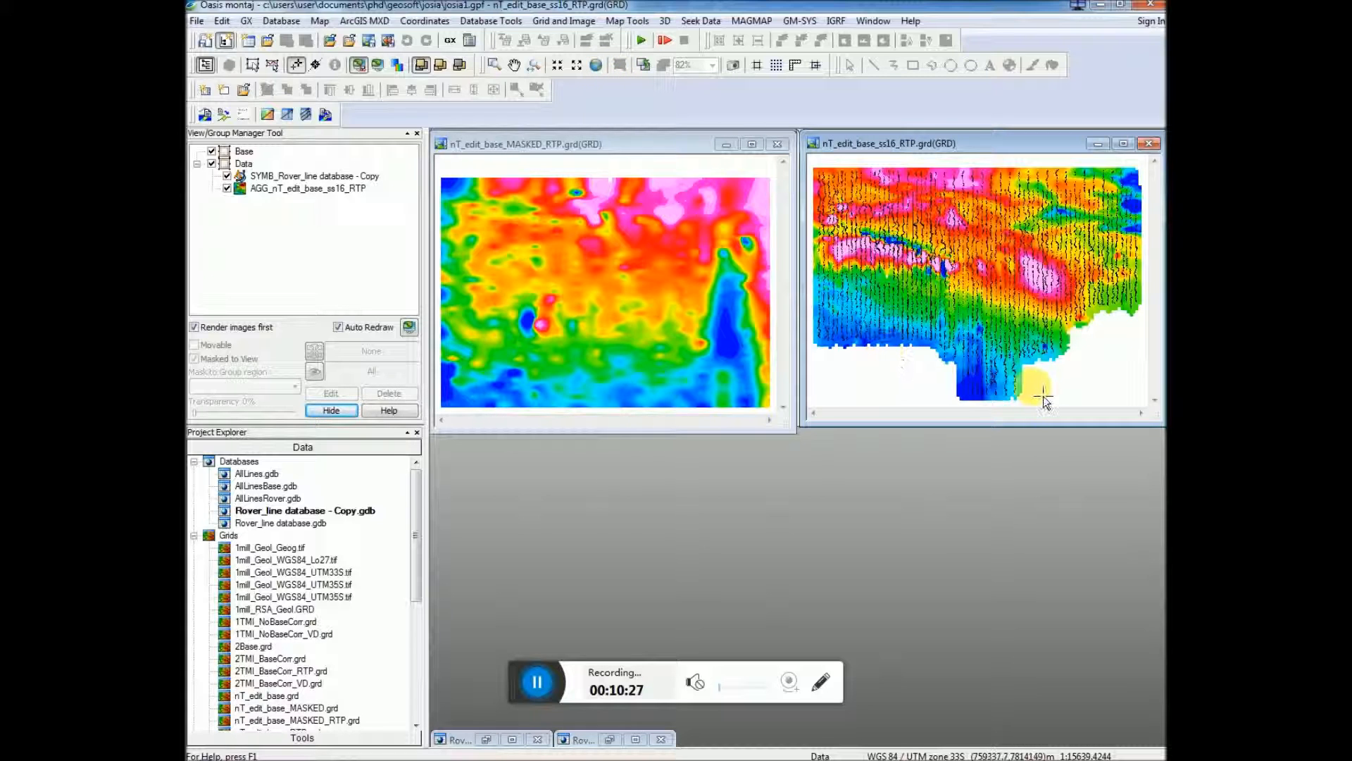
- Match the nT_edit_base_ss16_RTP view to the area of the masked RTP grid and turn on automatic grid recolouring
{"action": "left_click", "coordinate": [650, 143]}
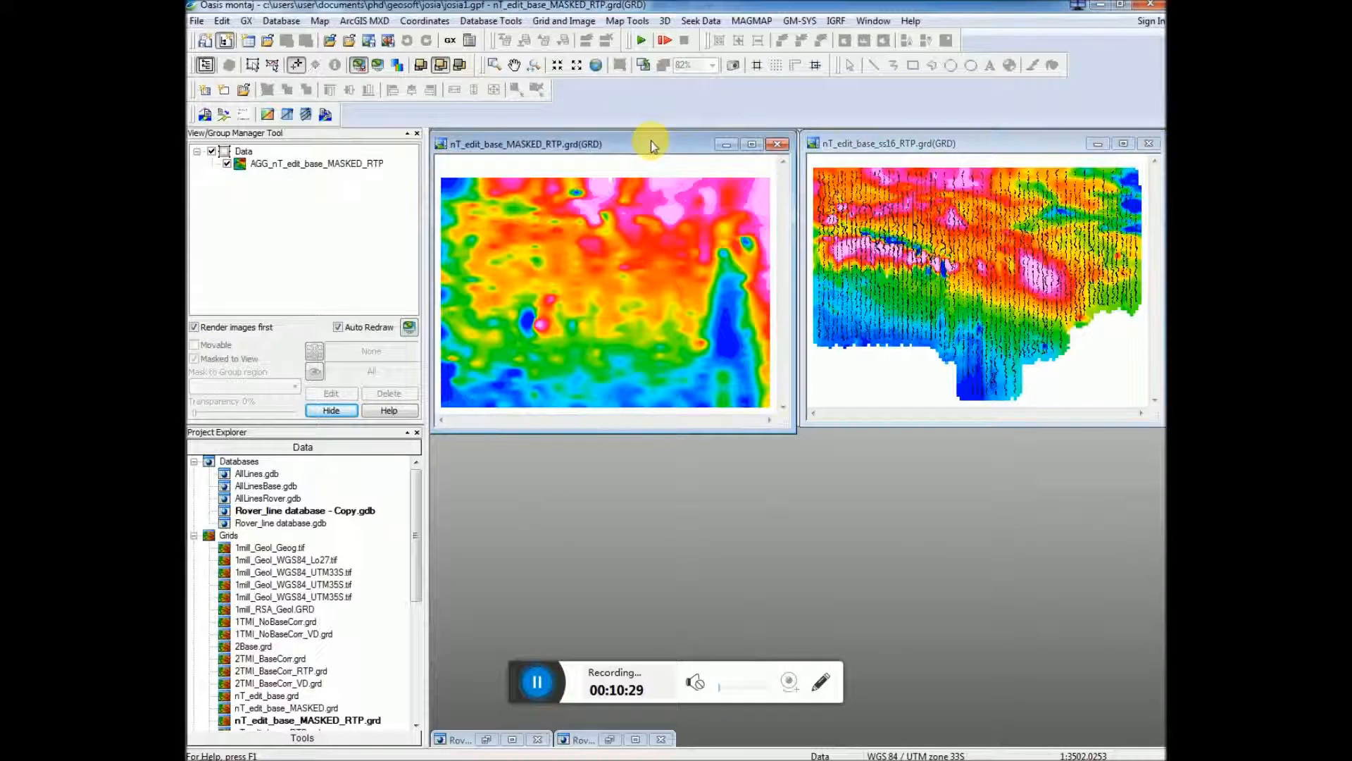
{"action": "left_click", "coordinate": [442, 64]}
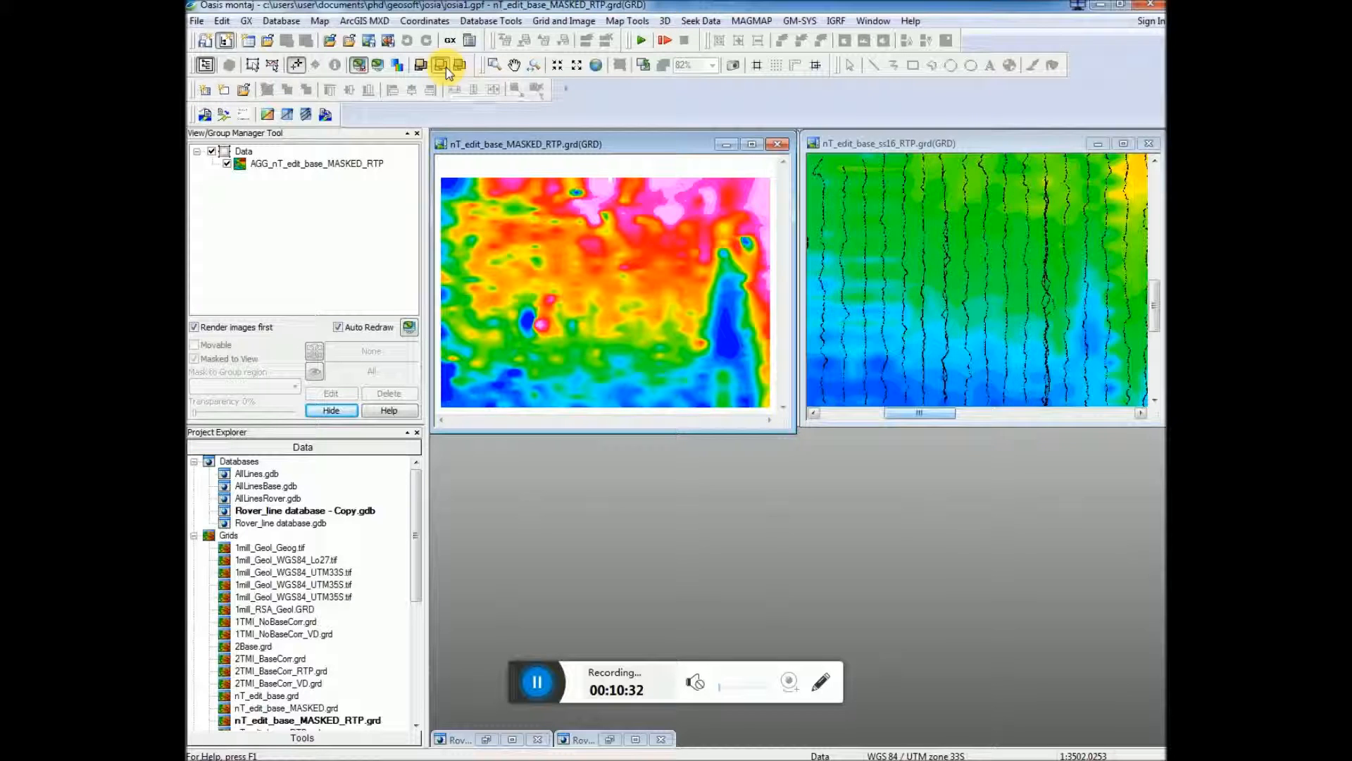
{"action": "left_click", "coordinate": [400, 69]}
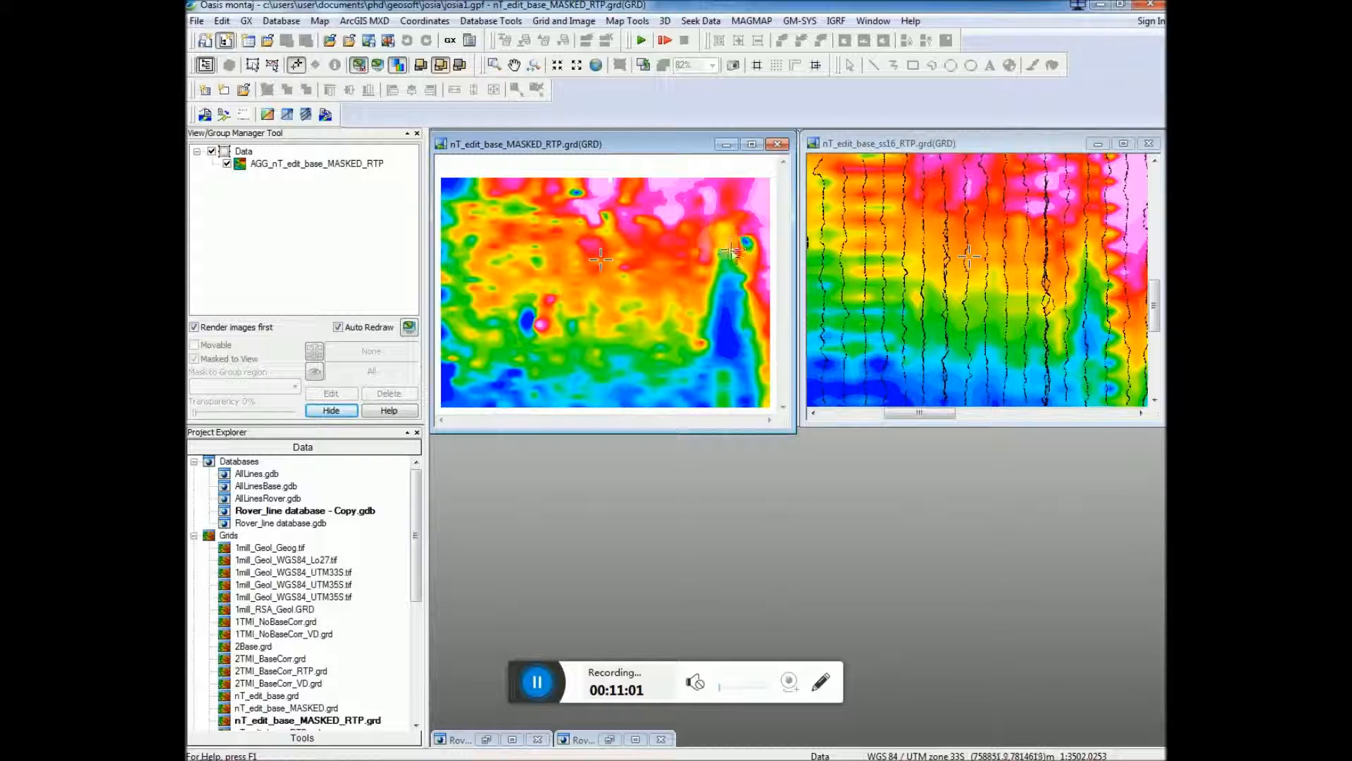
- Compare the anomalies in the nT_edit_base_MASKED_RTP and nT_edit_base_ss16_RTP maps over the same area
{"action": "left_click", "coordinate": [881, 275]}
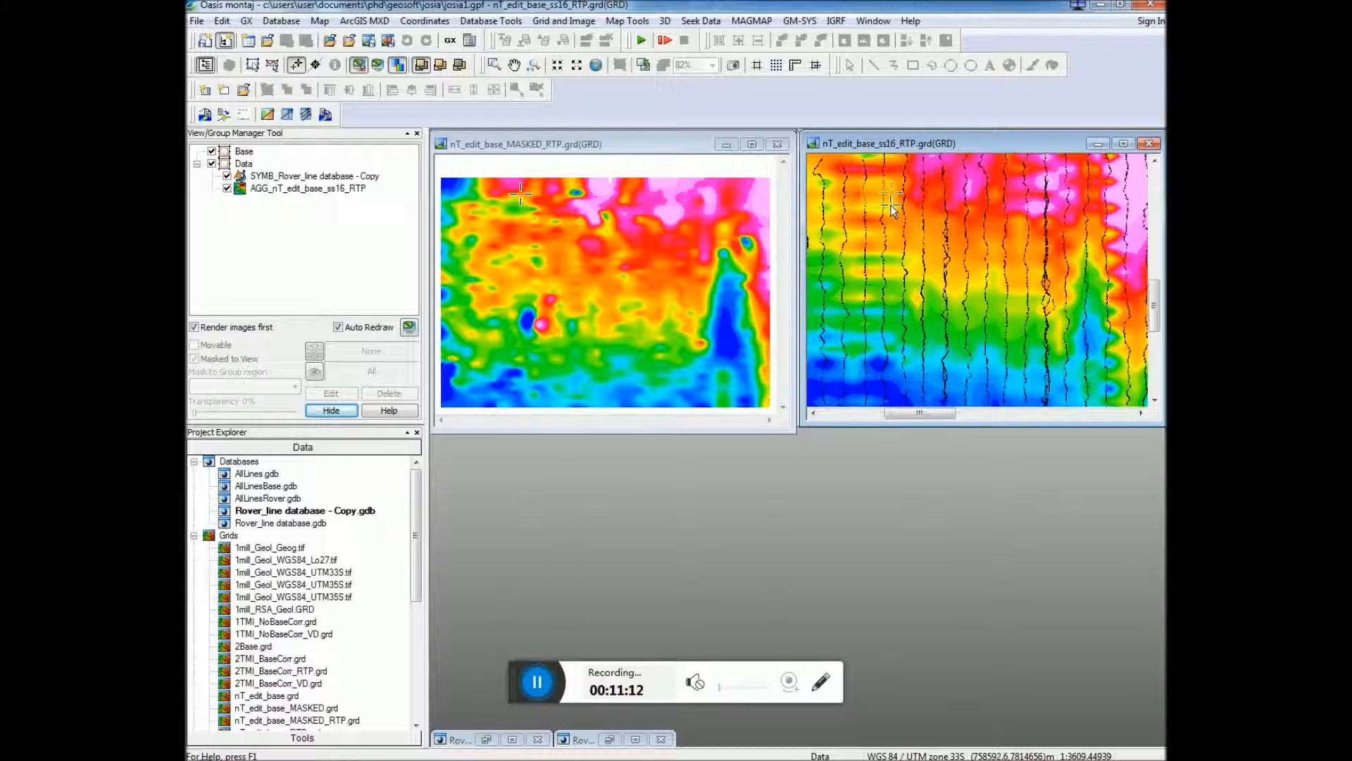
{"action": "left_click", "coordinate": [897, 152]}
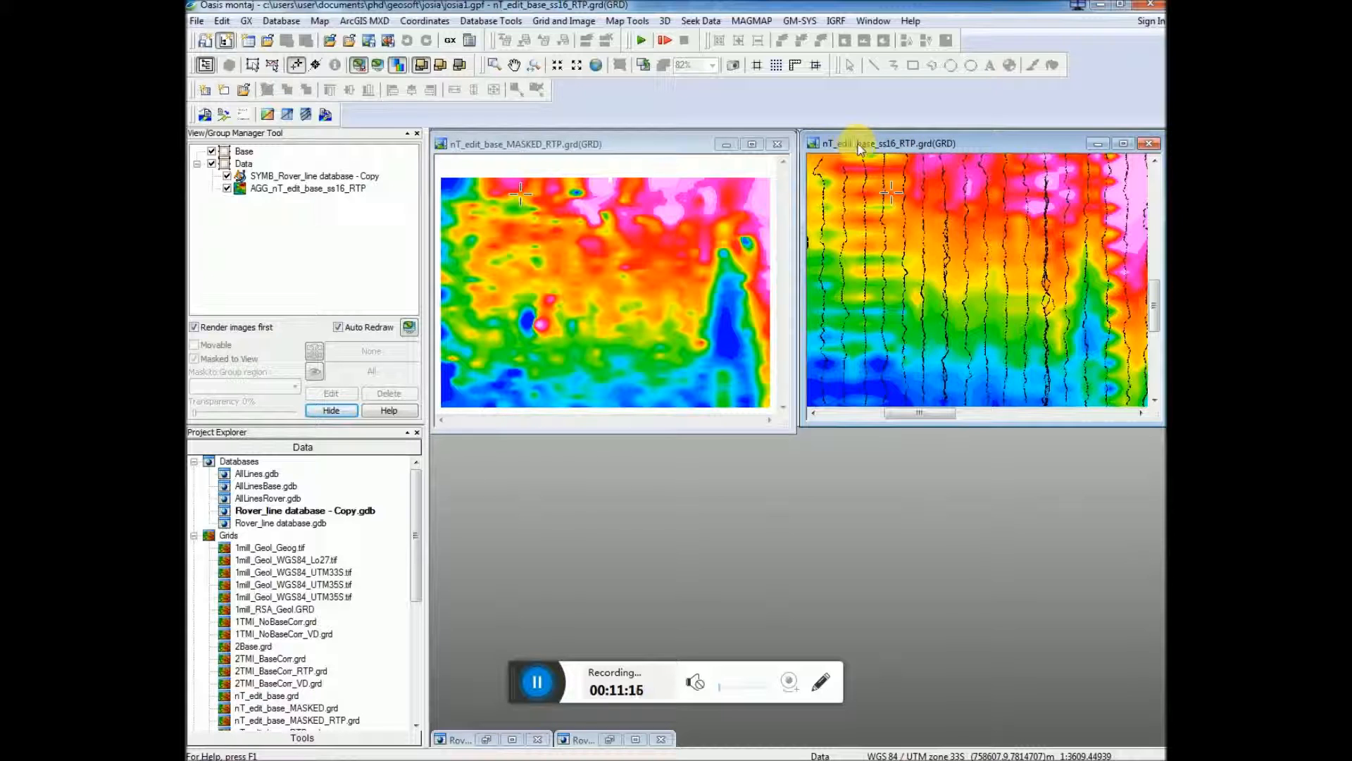
{"action": "left_click", "coordinate": [610, 145]}
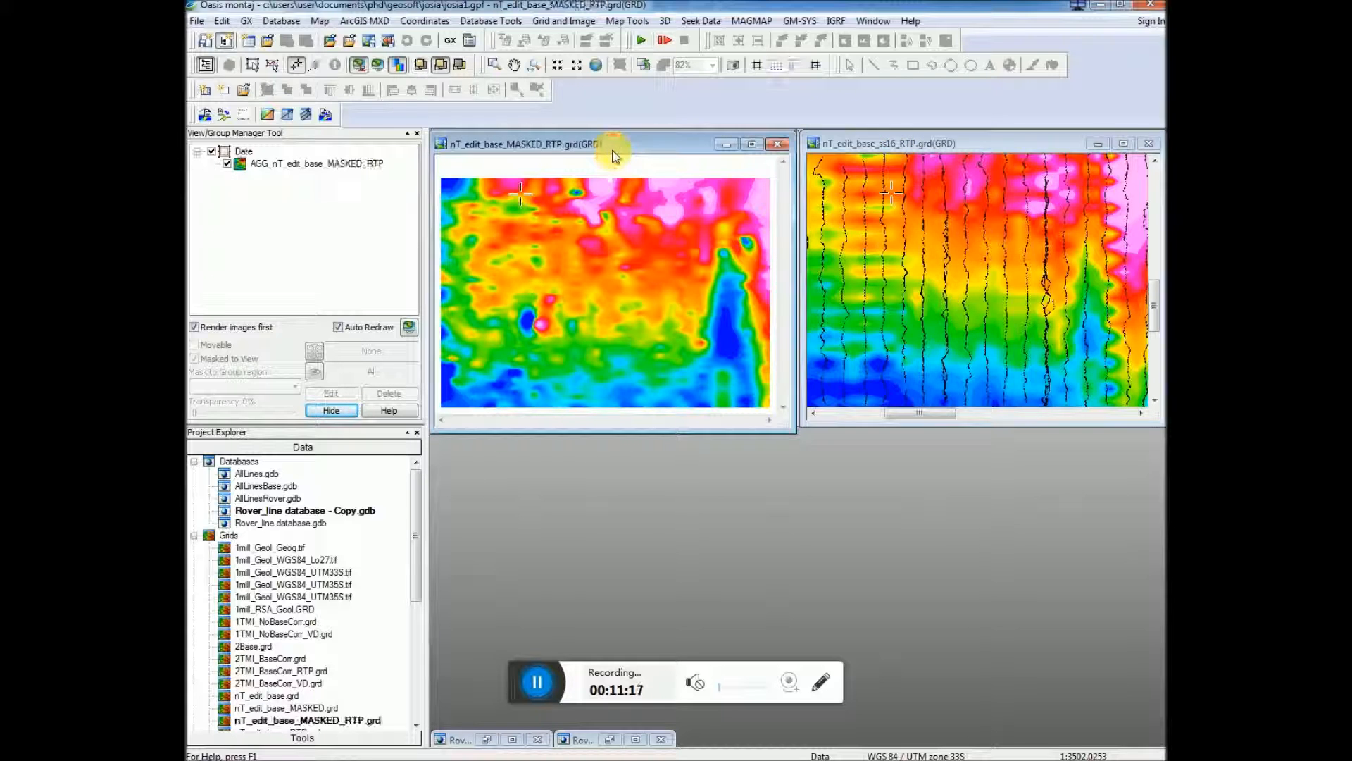
{"action": "left_click", "coordinate": [875, 148]}
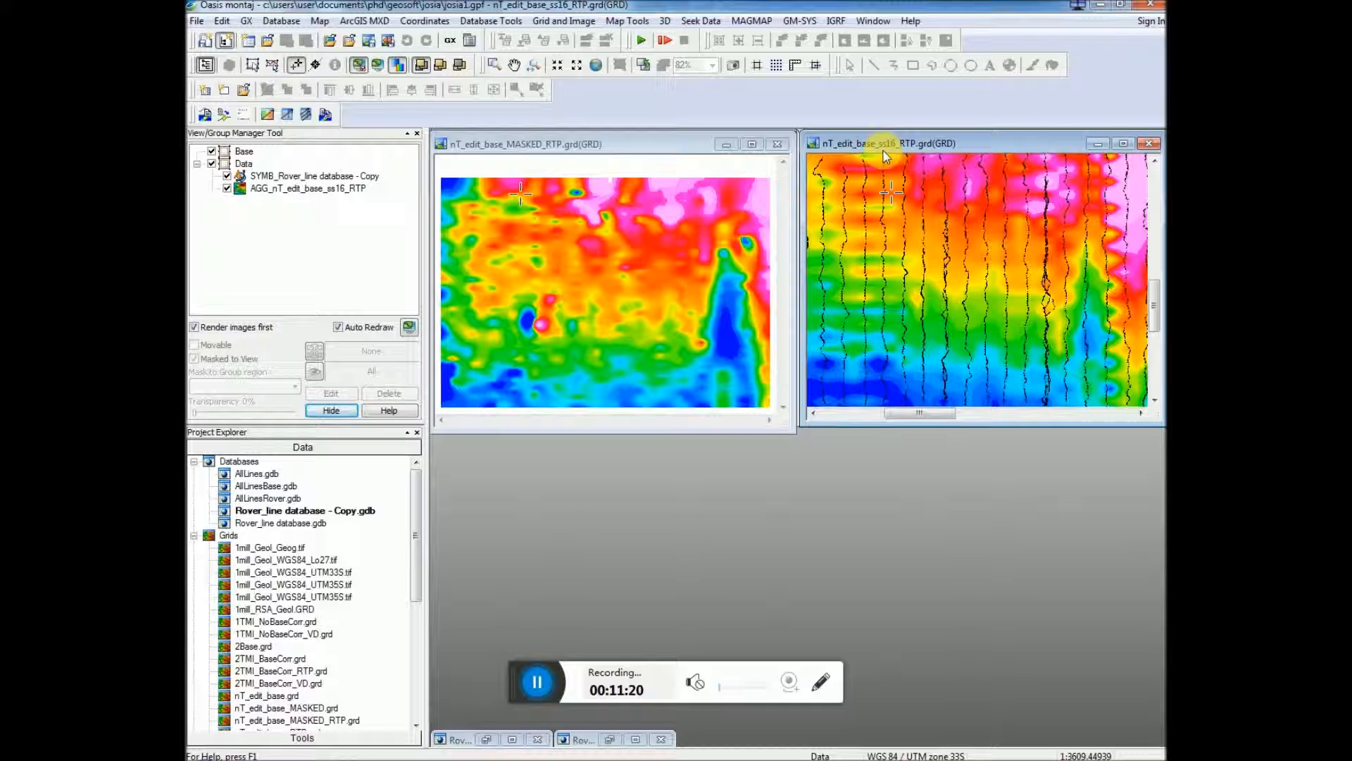
{"action": "left_click", "coordinate": [545, 146]}
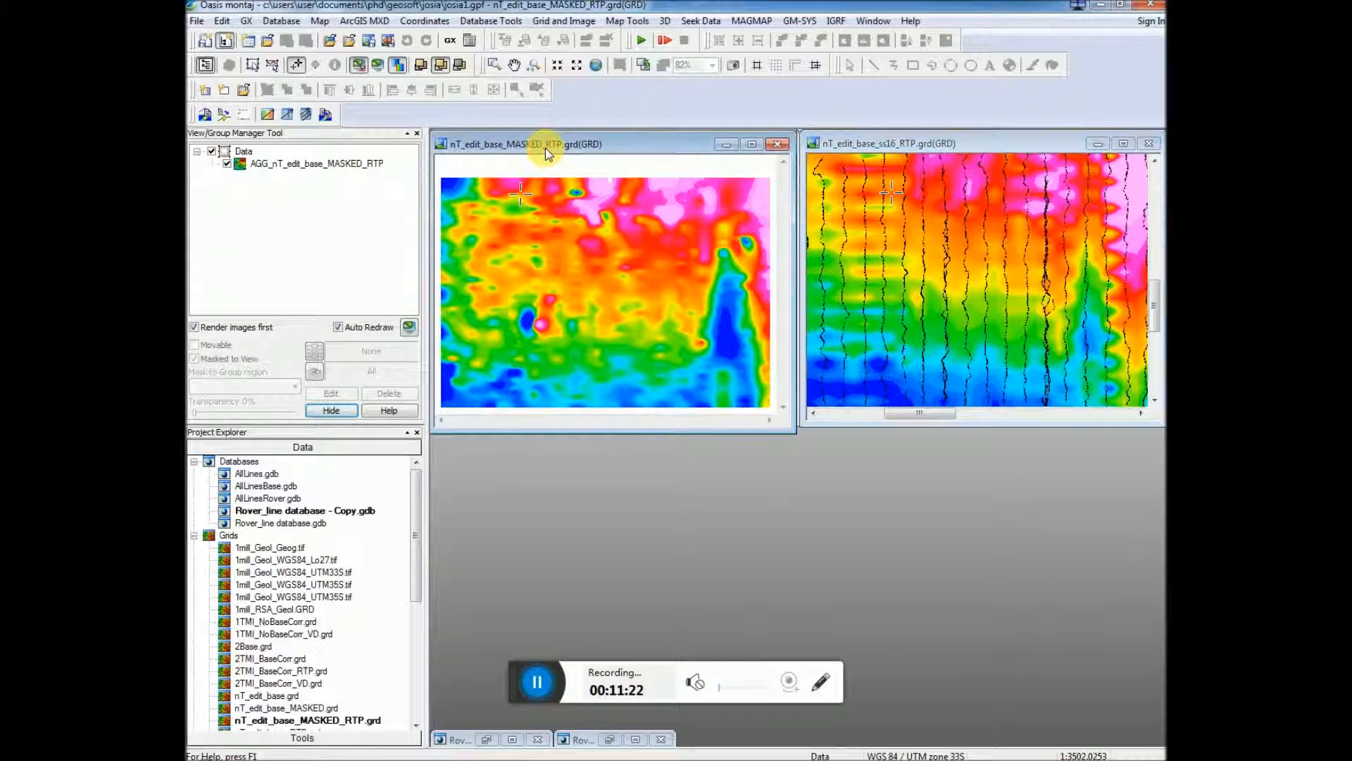
- Regrid the nT_edit_base channel by minimum curvature with cell size 16 into nT_edit_base_MASKED.grd, and minimise the resulting map
{"action": "left_click", "coordinate": [563, 22]}
{"action": "mouse_move", "coordinate": [578, 41]}
{"action": "left_click", "coordinate": [691, 39]}
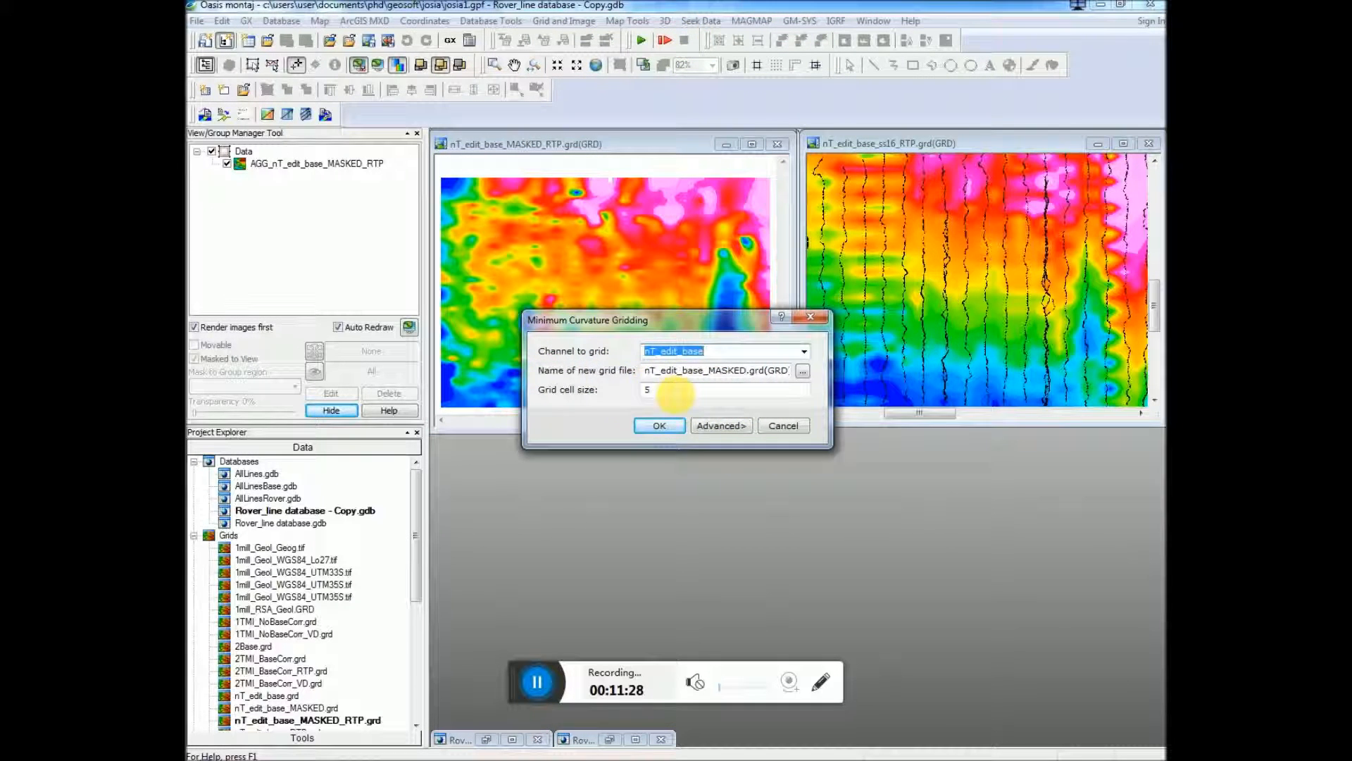
{"action": "left_click_drag", "start_coordinate": [673, 391], "coordinate": [600, 387]}
{"action": "type", "text": "16"}
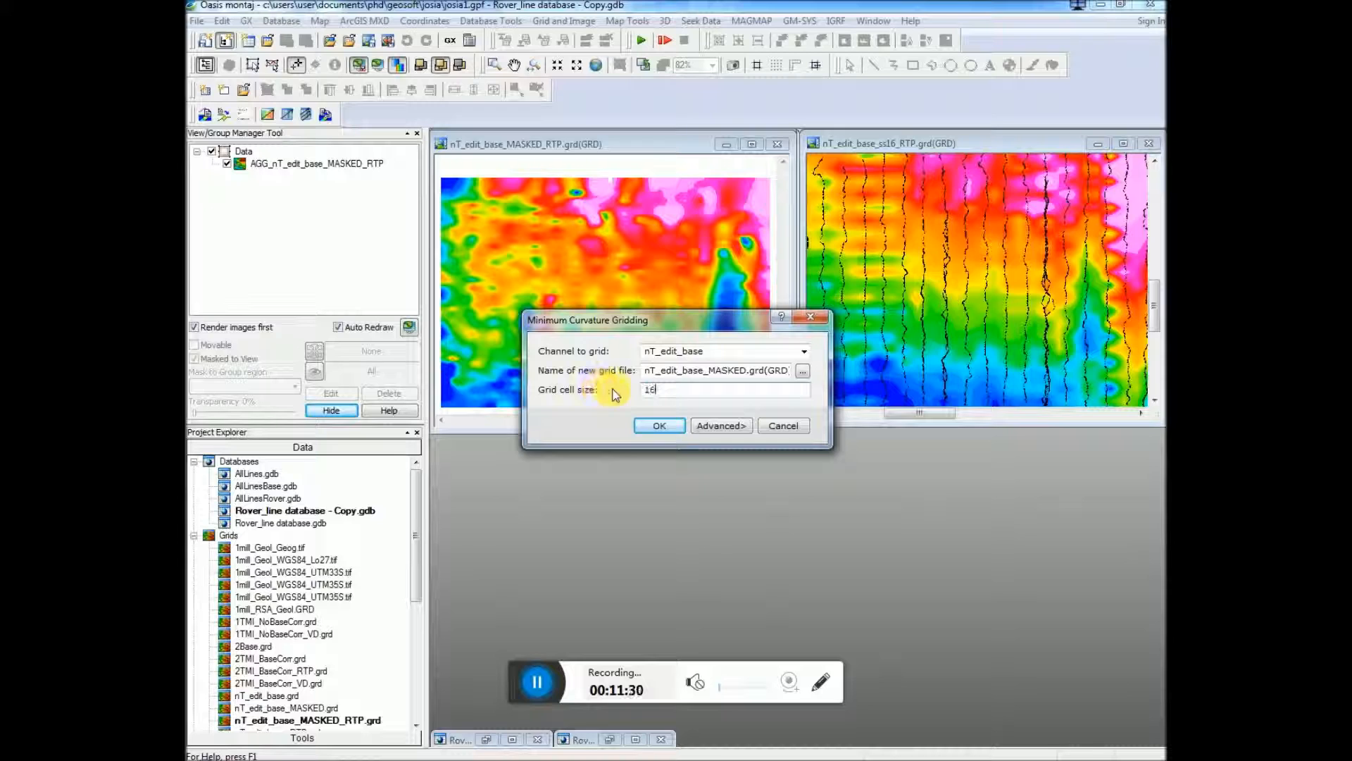
{"action": "left_click", "coordinate": [664, 427]}
{"action": "left_click", "coordinate": [705, 424]}
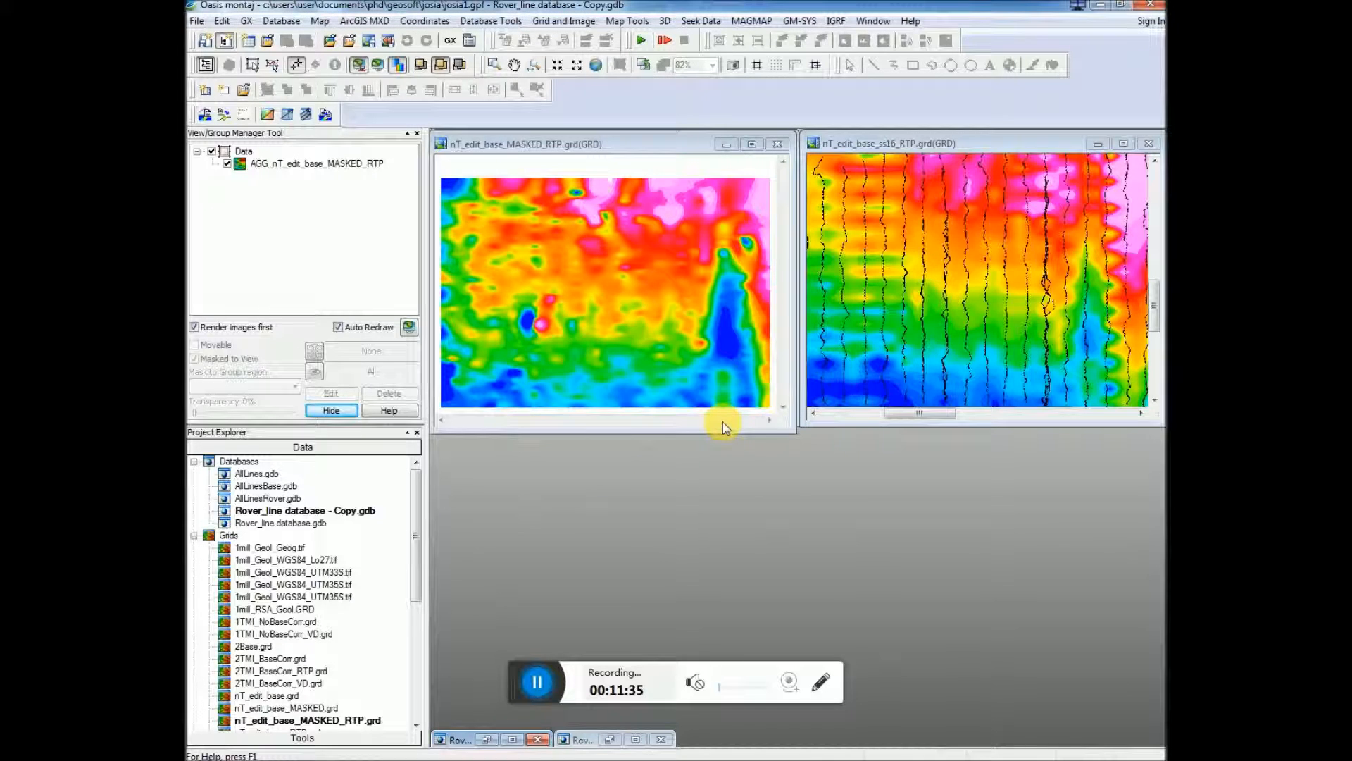
{"action": "left_click_drag", "start_coordinate": [1103, 352], "coordinate": [905, 269]}
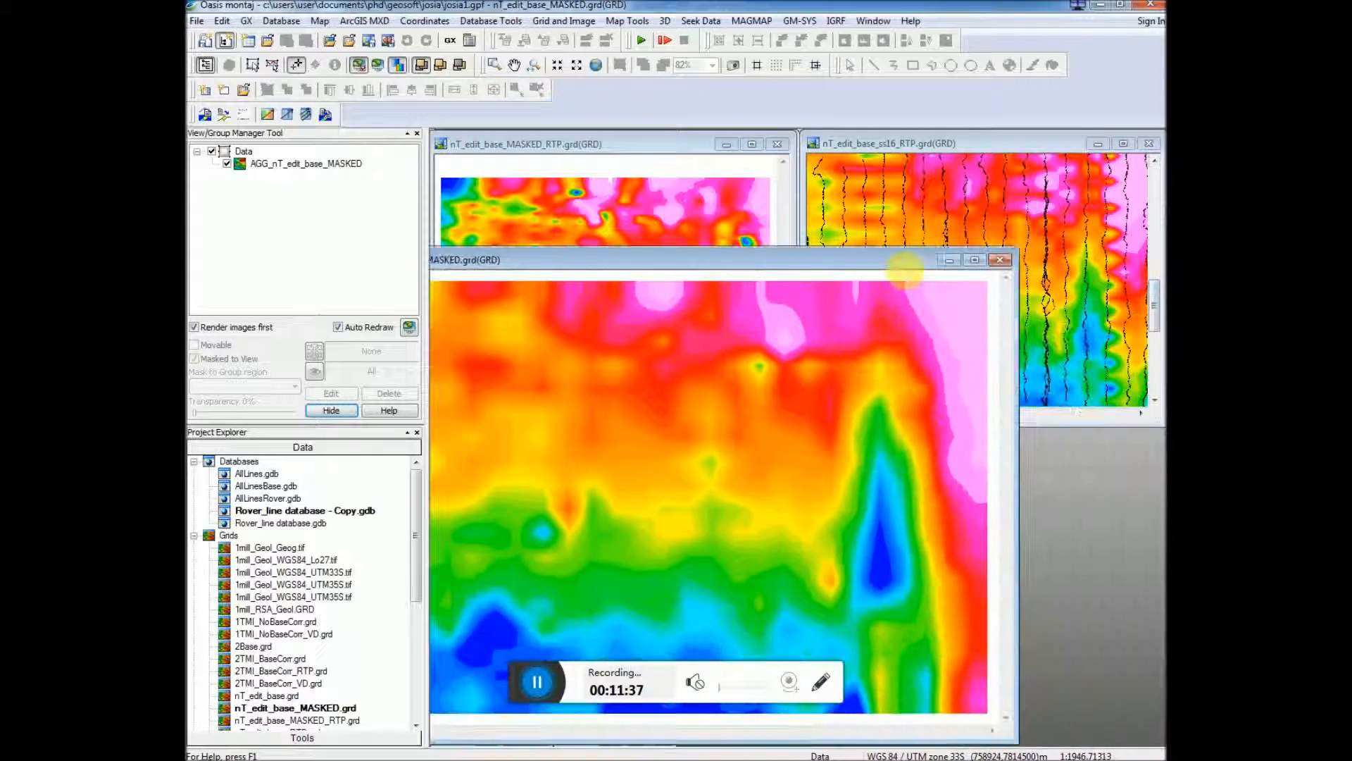
{"action": "left_click", "coordinate": [950, 260]}
- Start MAGMAP 1-Step Filtering on nT_edit_base_MASKED.grd and choose Reduce to magnetic pole as the first filter
{"action": "left_click", "coordinate": [751, 21]}
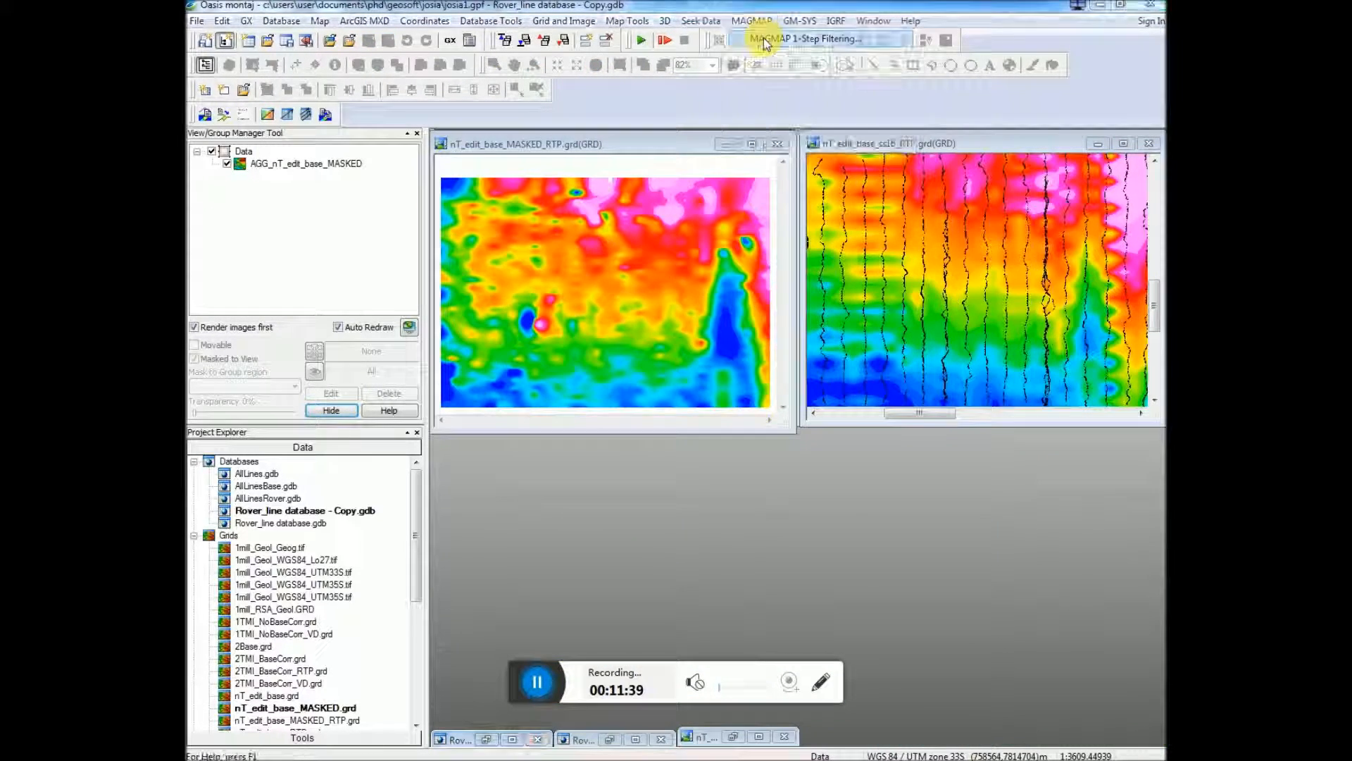
{"action": "left_click", "coordinate": [763, 38]}
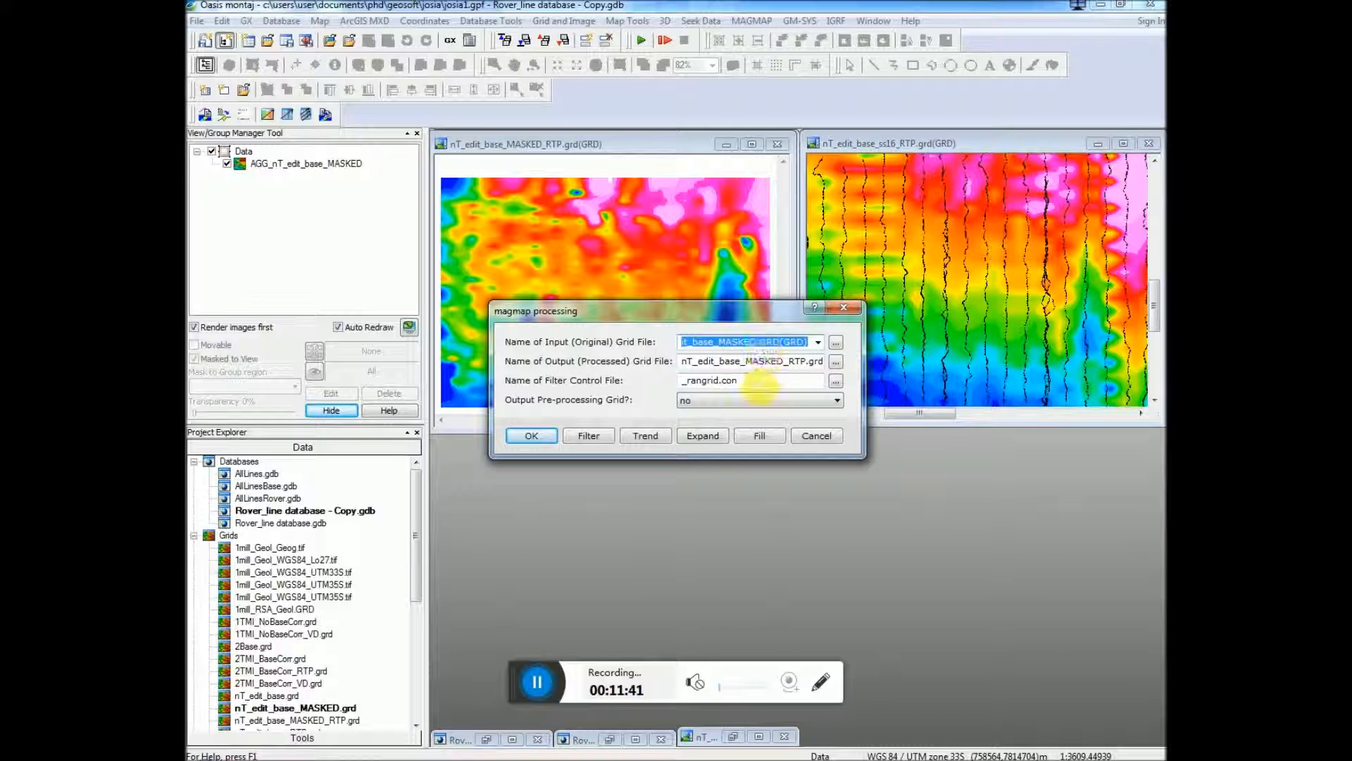
{"action": "left_click", "coordinate": [626, 438]}
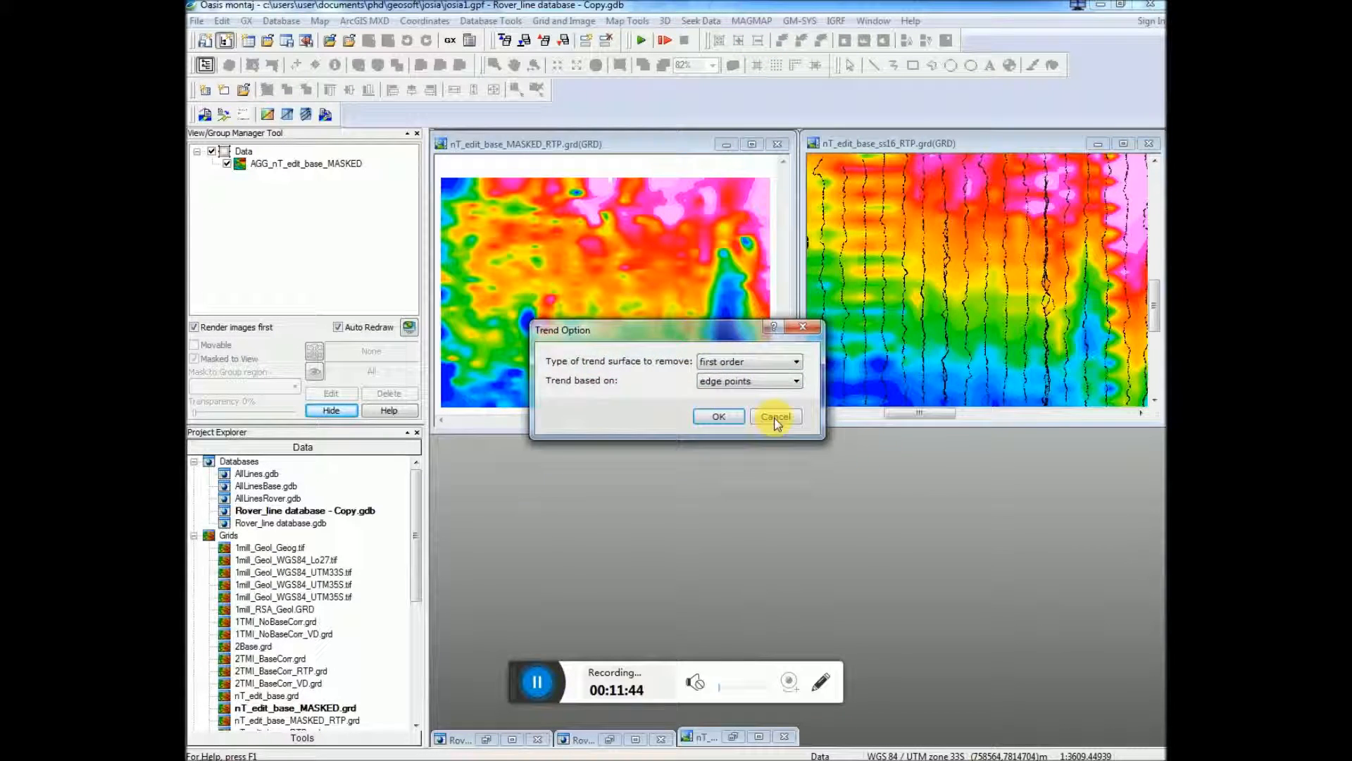
{"action": "left_click", "coordinate": [773, 416]}
{"action": "left_click", "coordinate": [589, 438]}
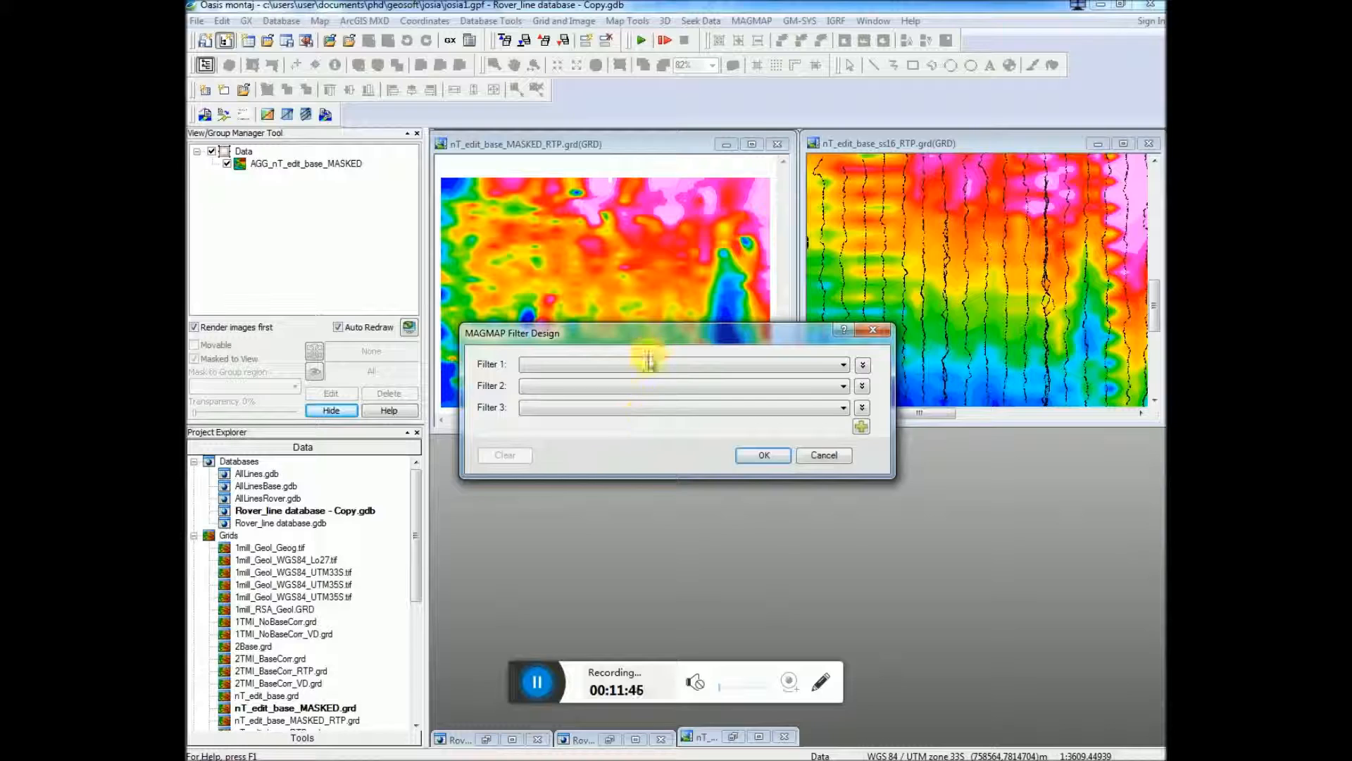
{"action": "left_click", "coordinate": [644, 364]}
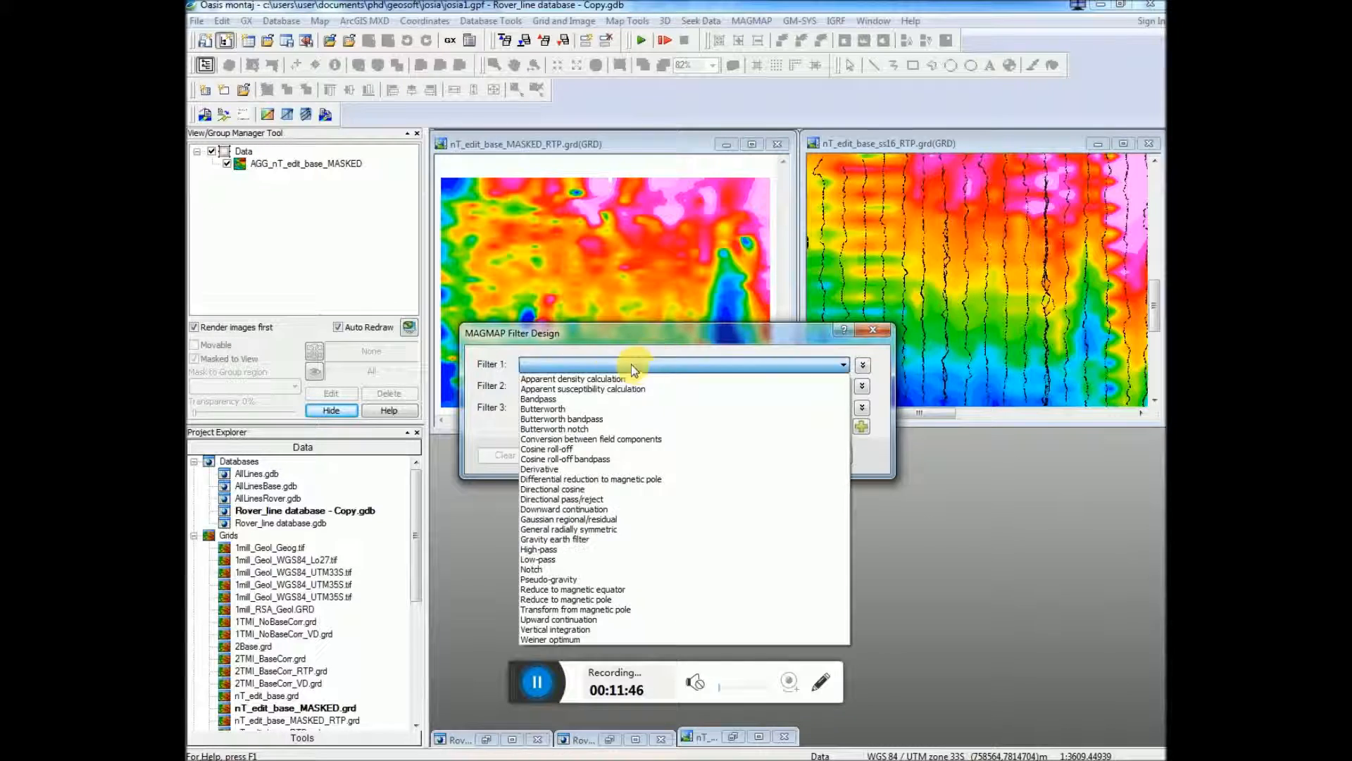
{"action": "left_click", "coordinate": [598, 602]}
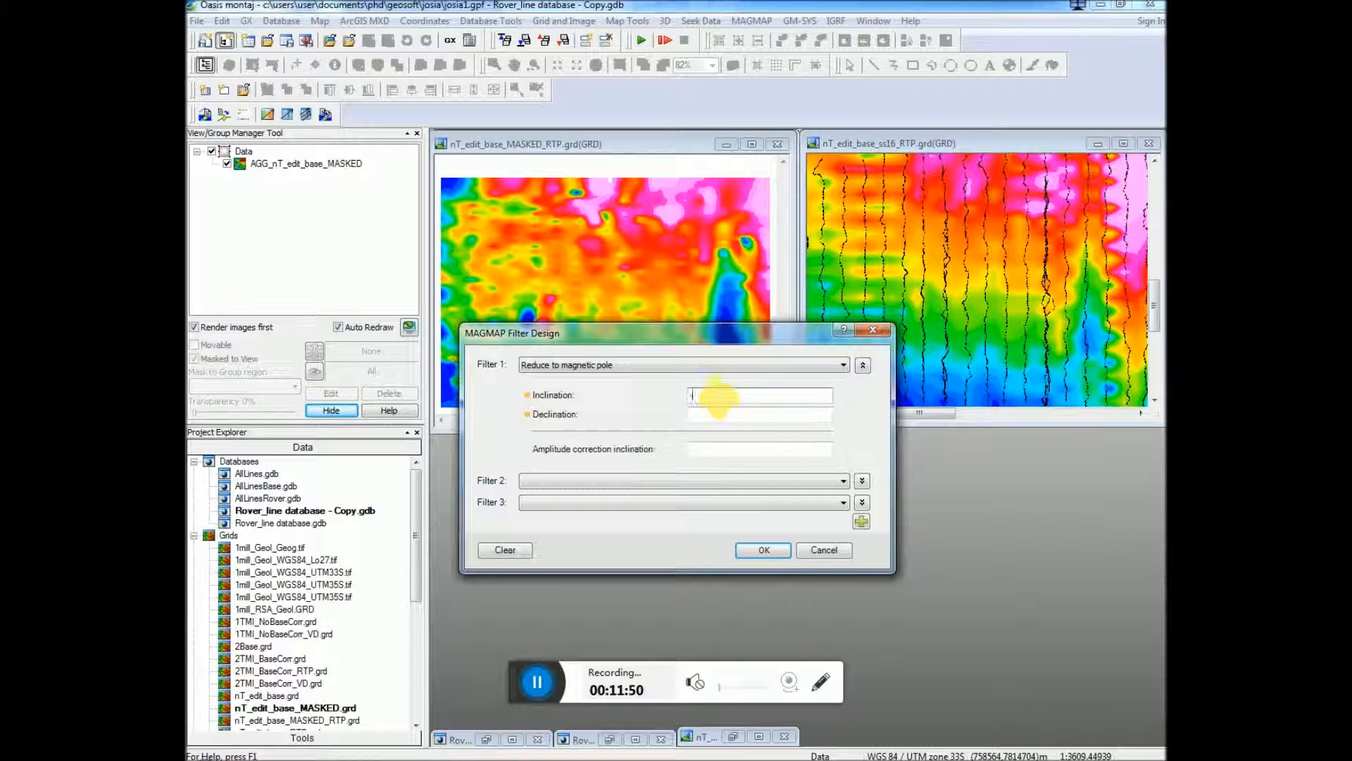
- Set the filter's inclination to -65 and declination to -2, and run it, overwriting nT_edit_base_MASKED_RTP.grd
{"action": "type", "text": "-65"}
{"action": "left_click", "coordinate": [708, 415]}
{"action": "type", "text": "-2"}
{"action": "left_click", "coordinate": [755, 546]}
{"action": "left_click", "coordinate": [522, 442]}
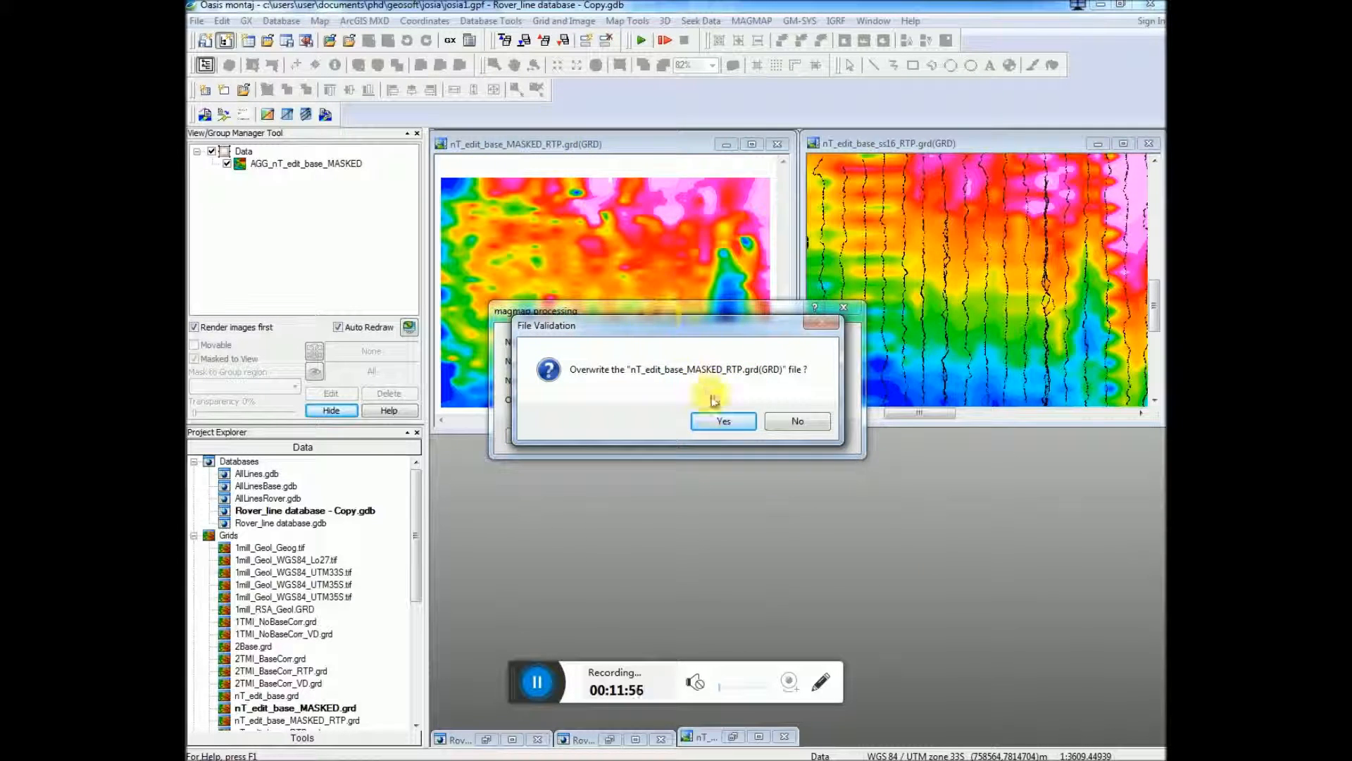
{"action": "left_click", "coordinate": [730, 419]}
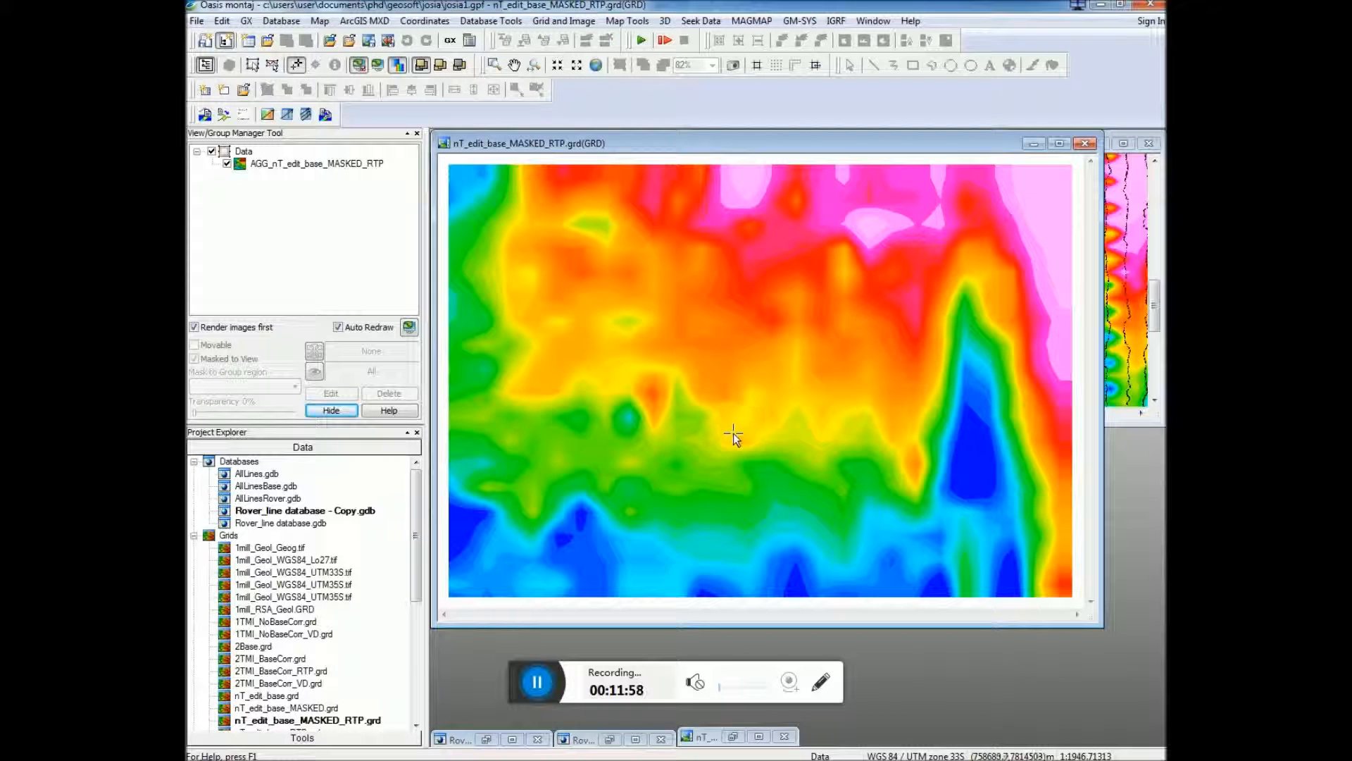
- Fit the new nT_edit_base_MASKED_RTP map beside the nT_edit_base_ss16_RTP map and compare their anomalies
{"action": "left_click_drag", "start_coordinate": [1103, 627], "coordinate": [803, 425]}
{"action": "left_click", "coordinate": [594, 67]}
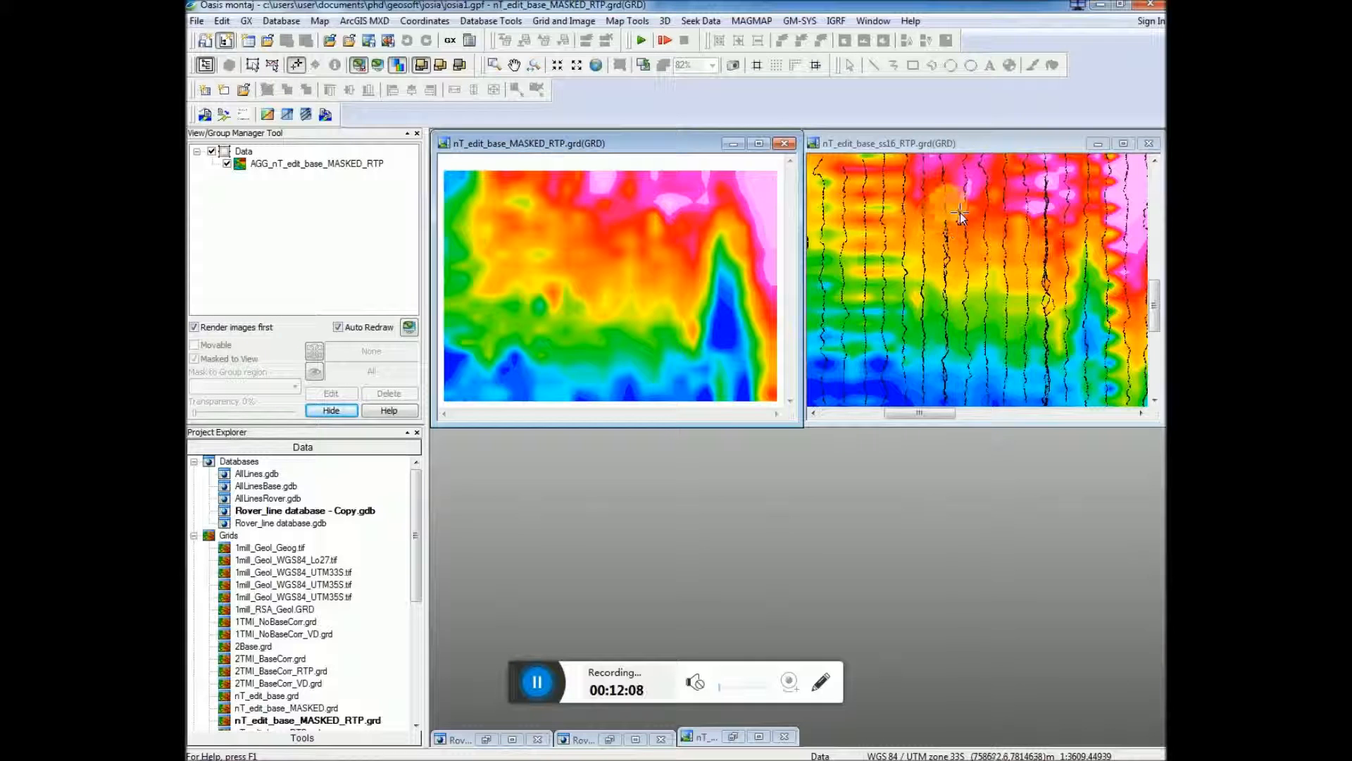
{"action": "left_click", "coordinate": [866, 201]}
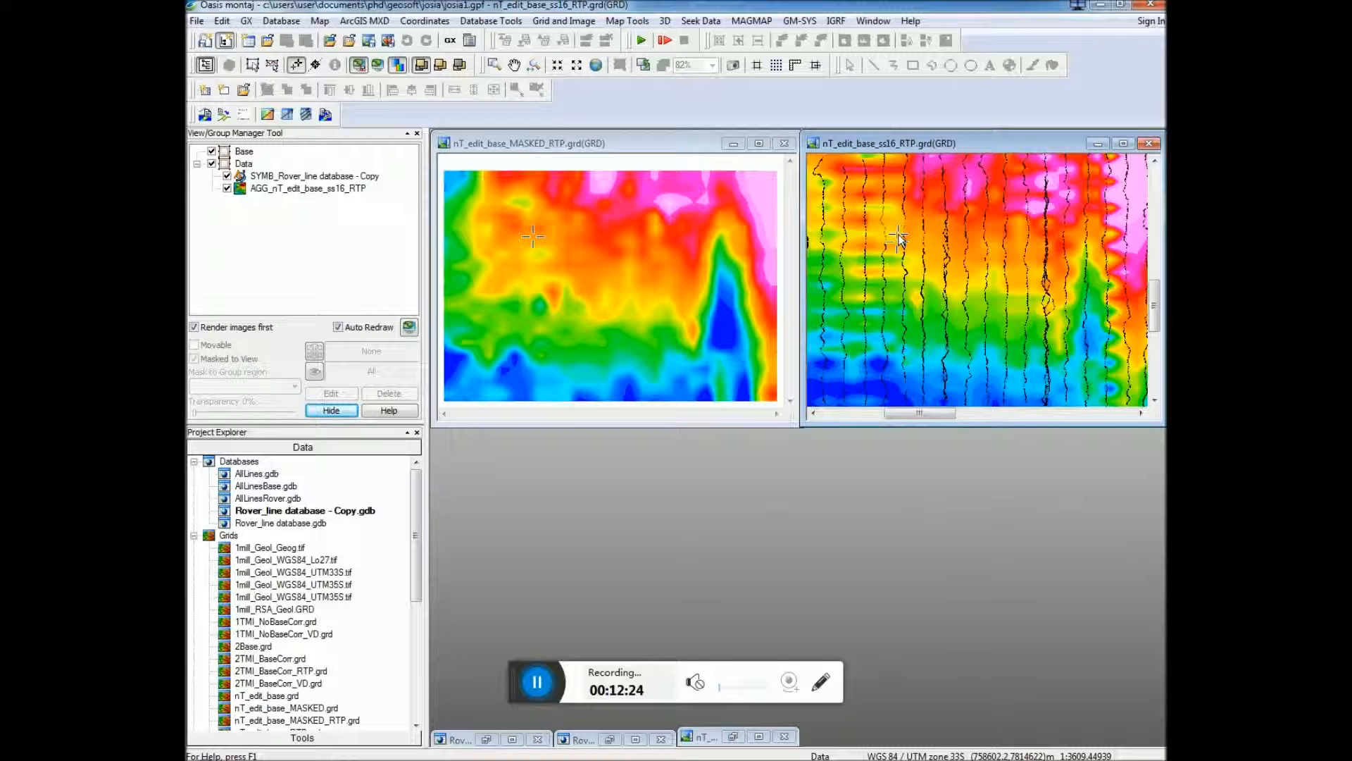
{"action": "left_click", "coordinate": [568, 146]}
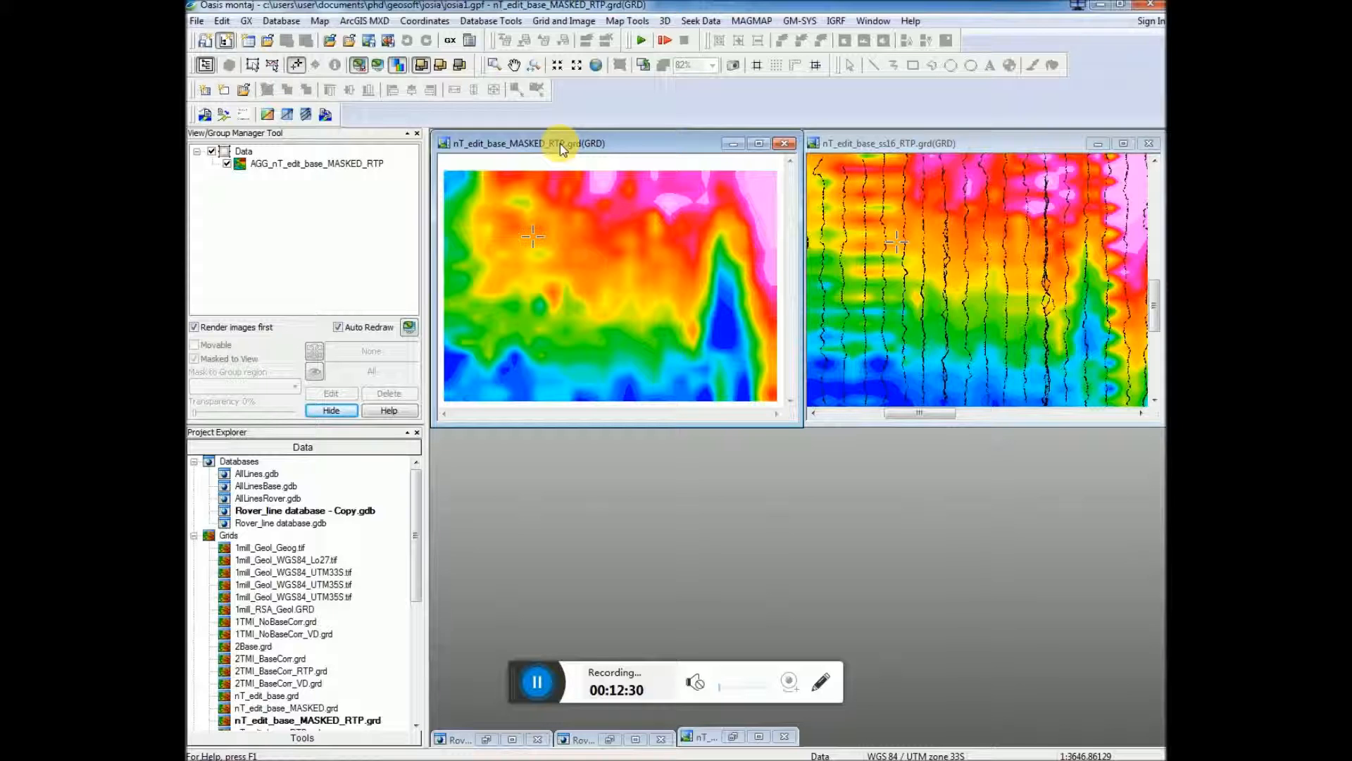
- Maximise the nT_edit_base_ss16_RTP map window and zoom it to the full map
{"action": "left_click_drag", "start_coordinate": [1055, 154], "coordinate": [780, 151]}
{"action": "left_click", "coordinate": [847, 151]}
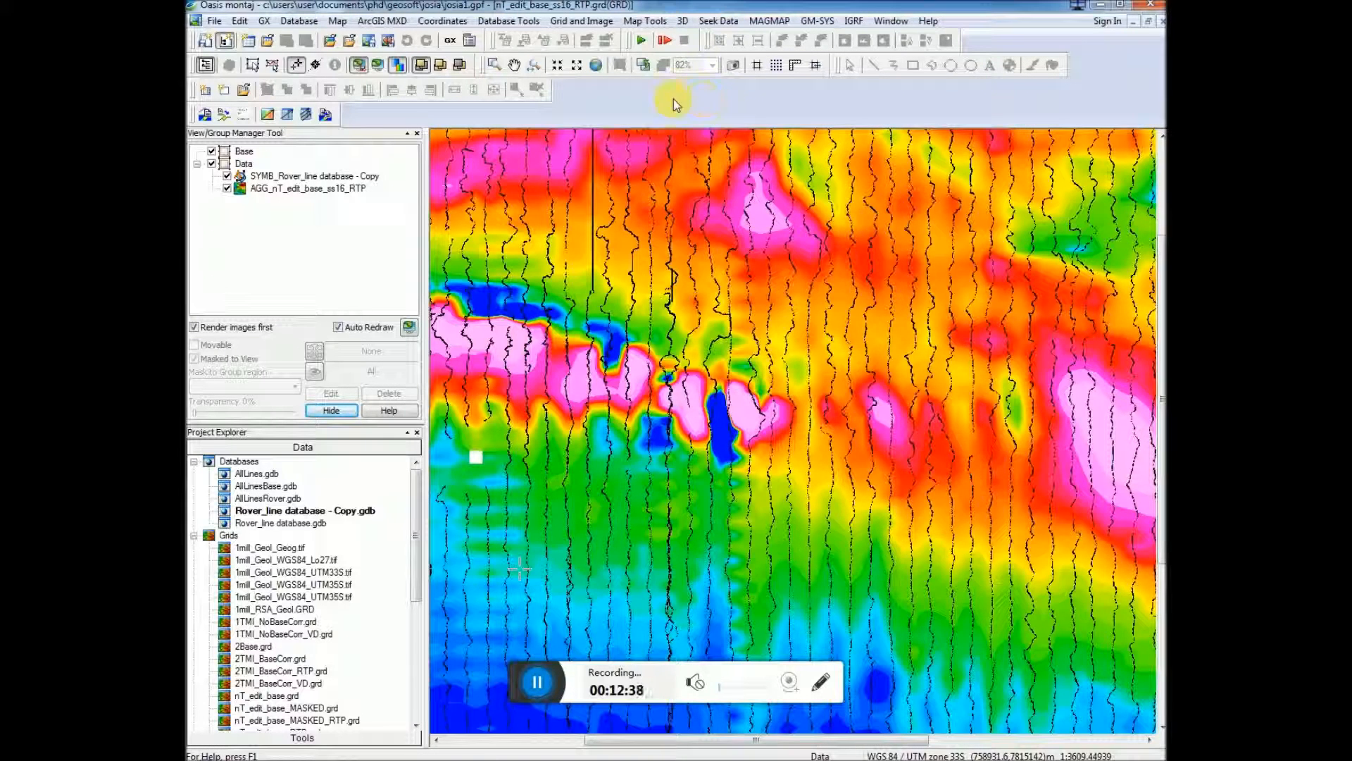
{"action": "left_click", "coordinate": [595, 65]}
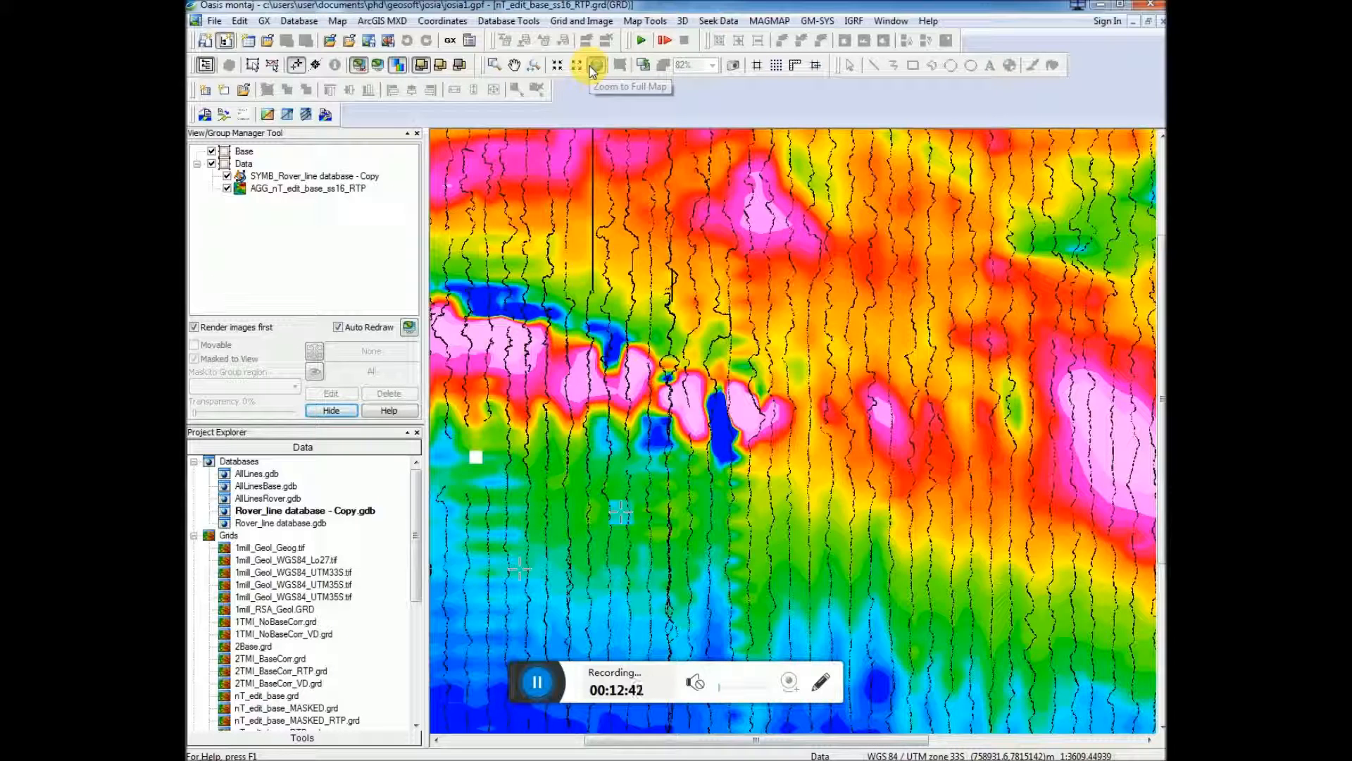